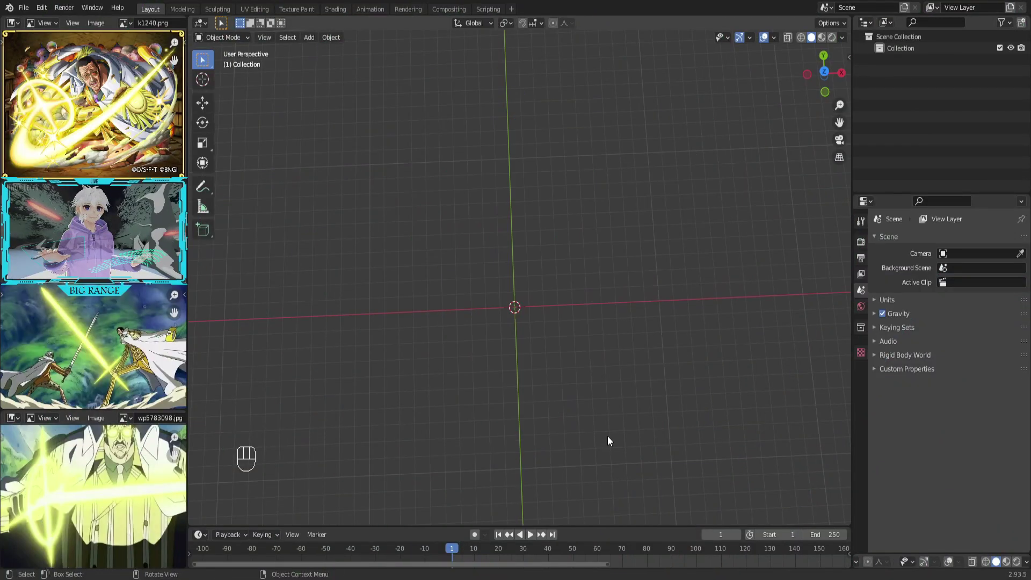
Step: Add a NURBS path and switch to top view
{"action": "middle_click_drag", "start_coordinate": [608, 436], "coordinate": [581, 413], "text": "shift"}
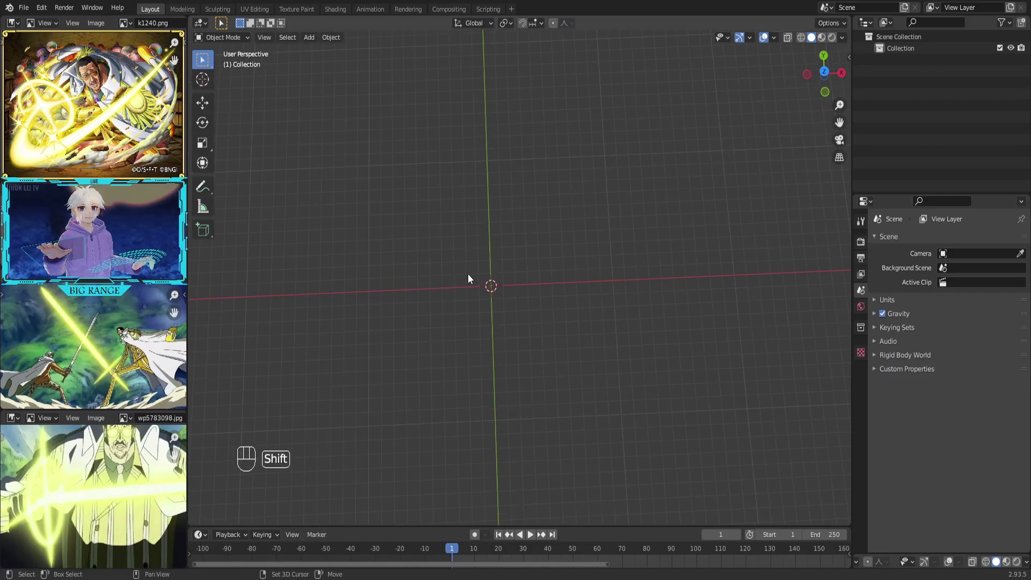
{"action": "key", "text": "shift+a"}
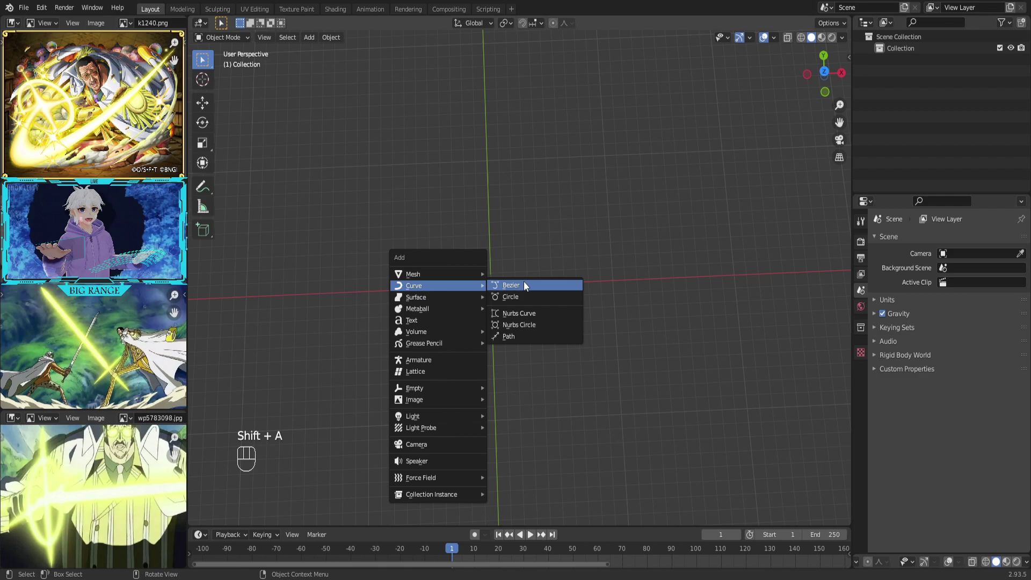
{"action": "left_click", "coordinate": [532, 334]}
{"action": "key", "text": "KP_7"}
{"action": "scroll", "coordinate": [491, 320], "scroll_direction": "up", "scroll_amount": 2}
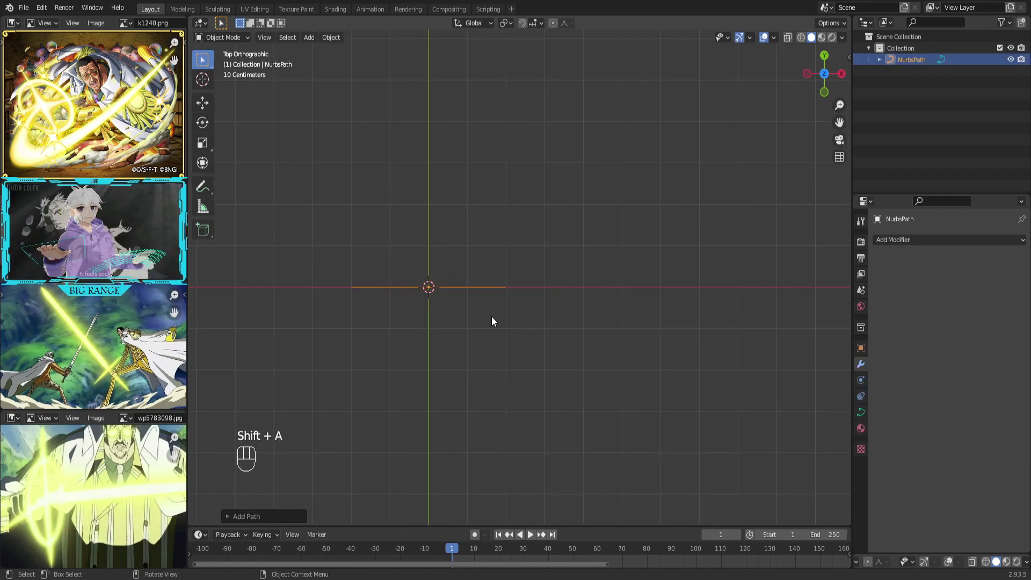
Step: Rotate the path -45° on Z and move it to X and Y 1.4159 m
{"action": "left_click", "coordinate": [860, 348]}
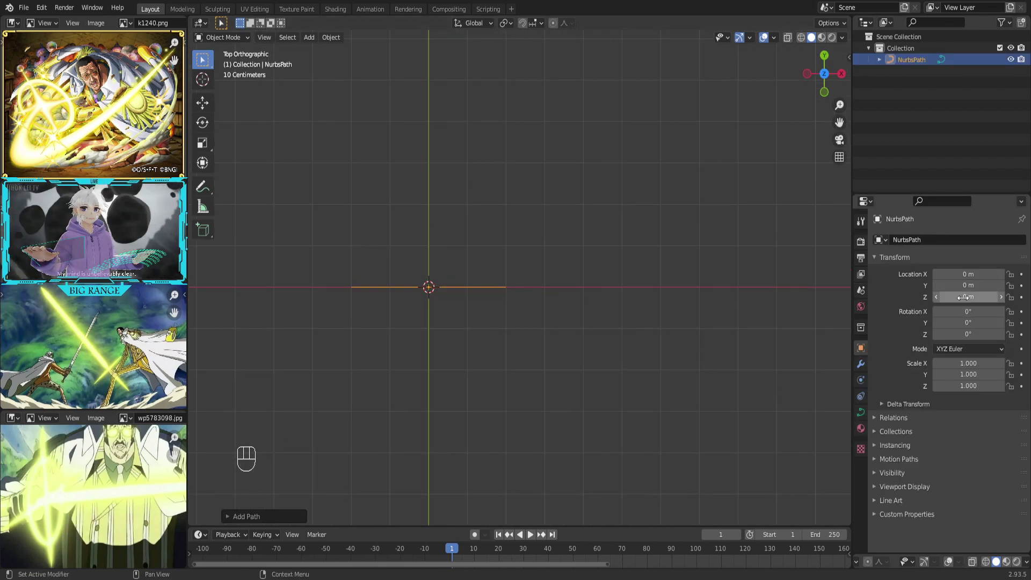
{"action": "type", "text": "-45"}
{"action": "key", "text": "Return"}
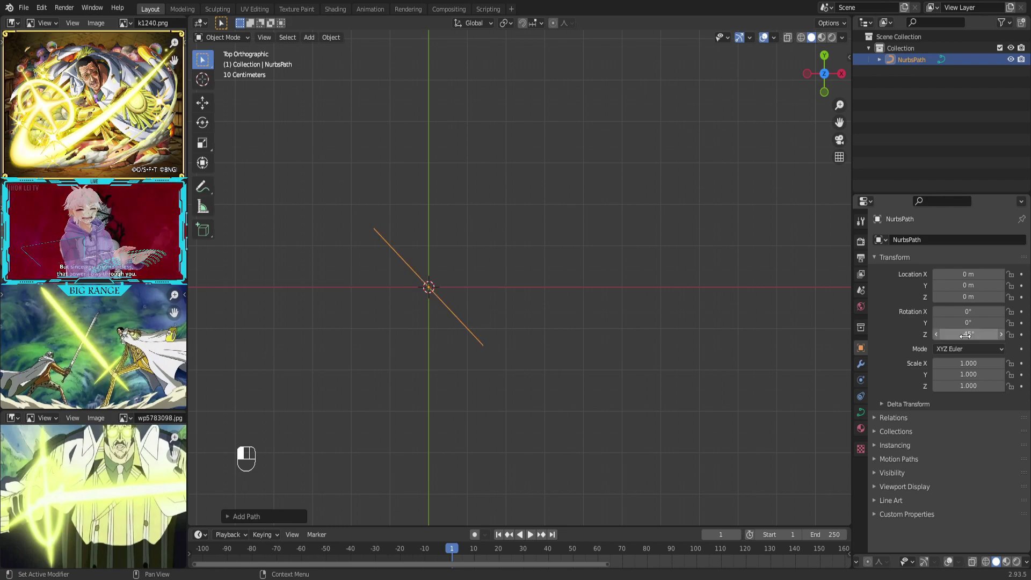
{"action": "key", "text": "g"}
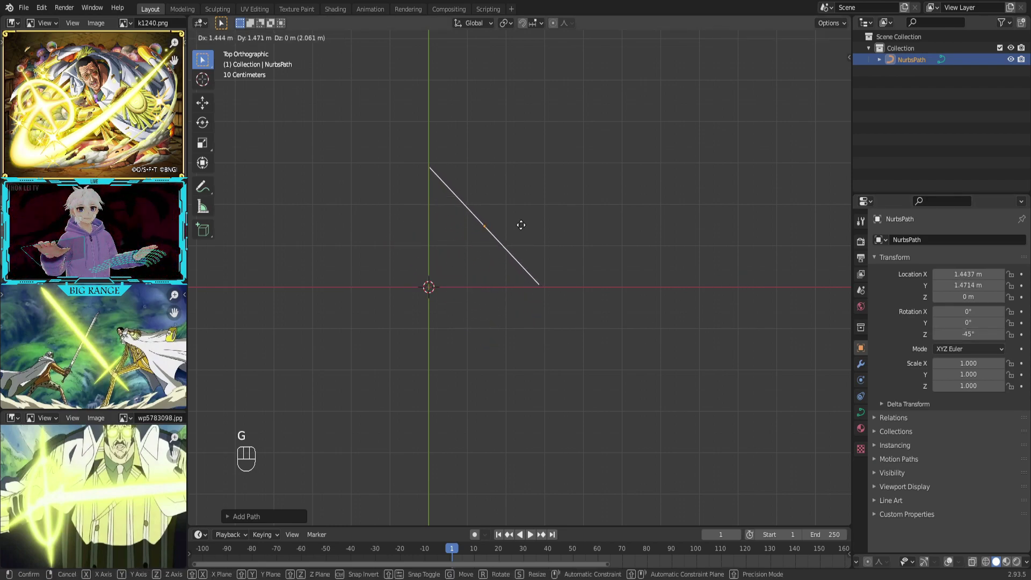
{"action": "left_click", "coordinate": [521, 225]}
{"action": "scroll", "coordinate": [520, 231], "scroll_direction": "up", "scroll_amount": 3}
{"action": "scroll", "coordinate": [547, 266], "scroll_direction": "down", "scroll_amount": 2}
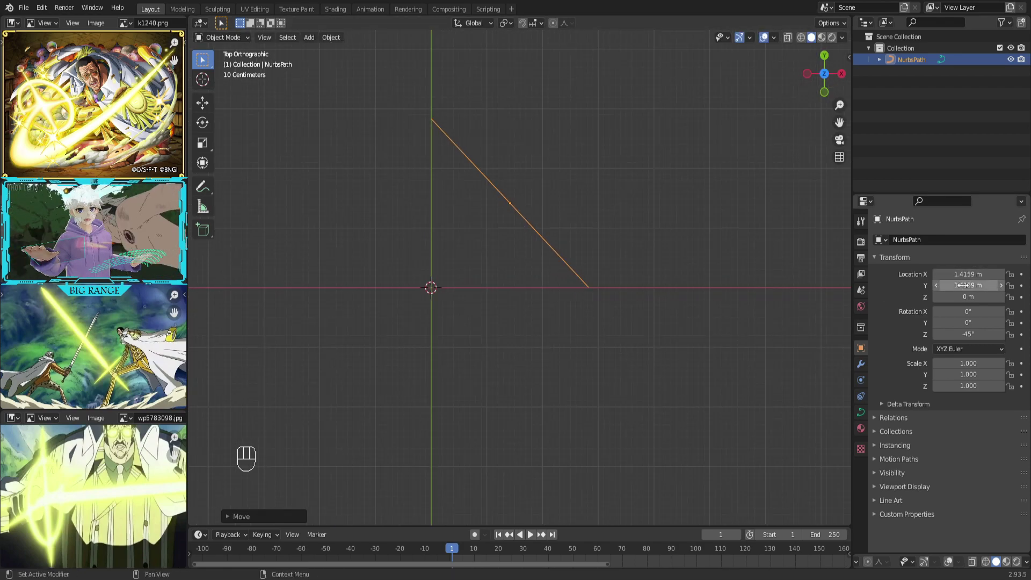
{"action": "middle_click_drag", "start_coordinate": [580, 297], "coordinate": [543, 283], "text": "shift"}
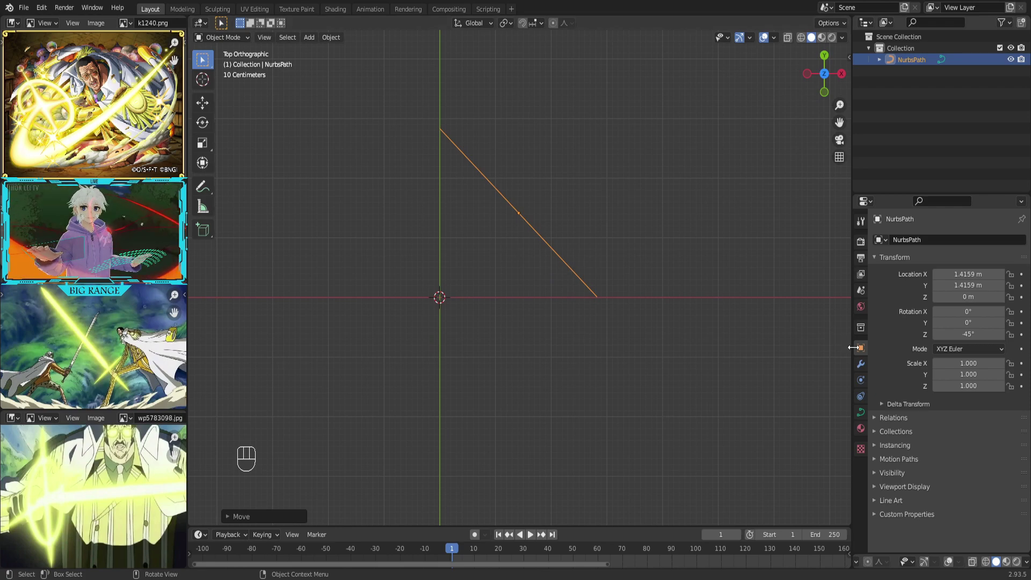
Step: Add a Mirror modifier to the path
{"action": "left_click", "coordinate": [860, 364]}
{"action": "left_click", "coordinate": [927, 240]}
{"action": "left_click", "coordinate": [838, 335]}
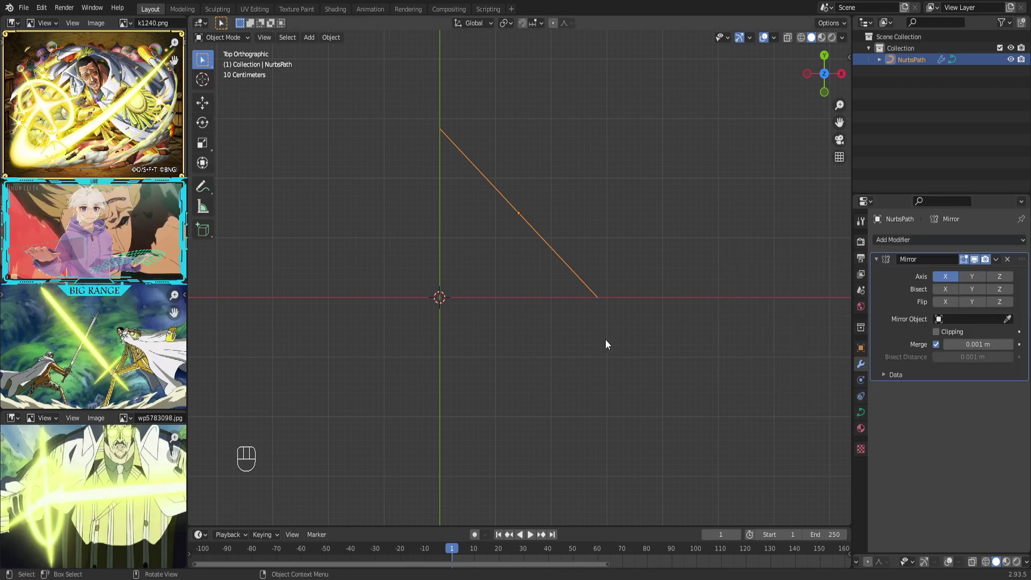
Step: Add a scaled empty at the origin and make it the Mirror object, mirroring on X and Y
{"action": "key", "text": "shift+a"}
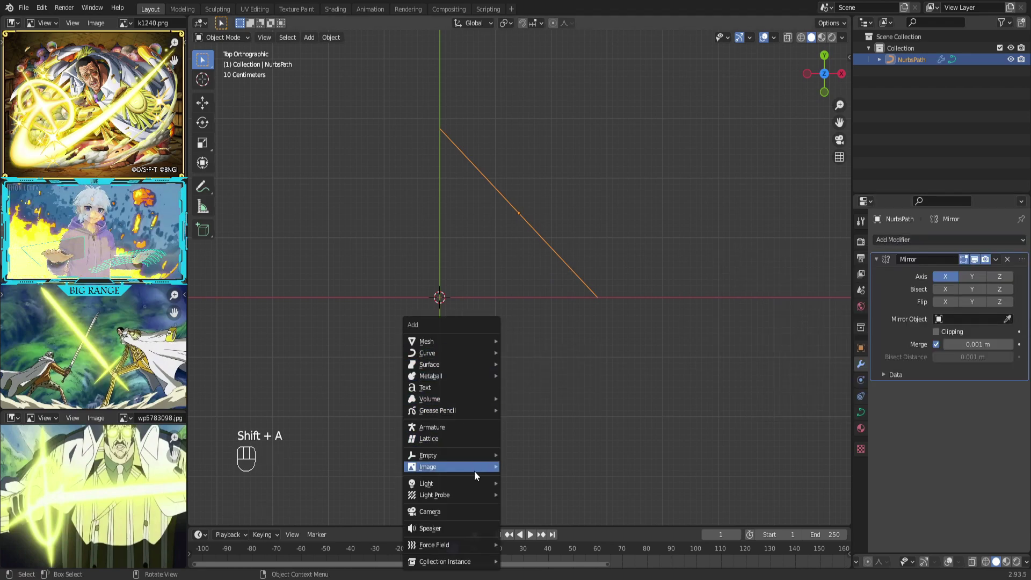
{"action": "left_click", "coordinate": [535, 456]}
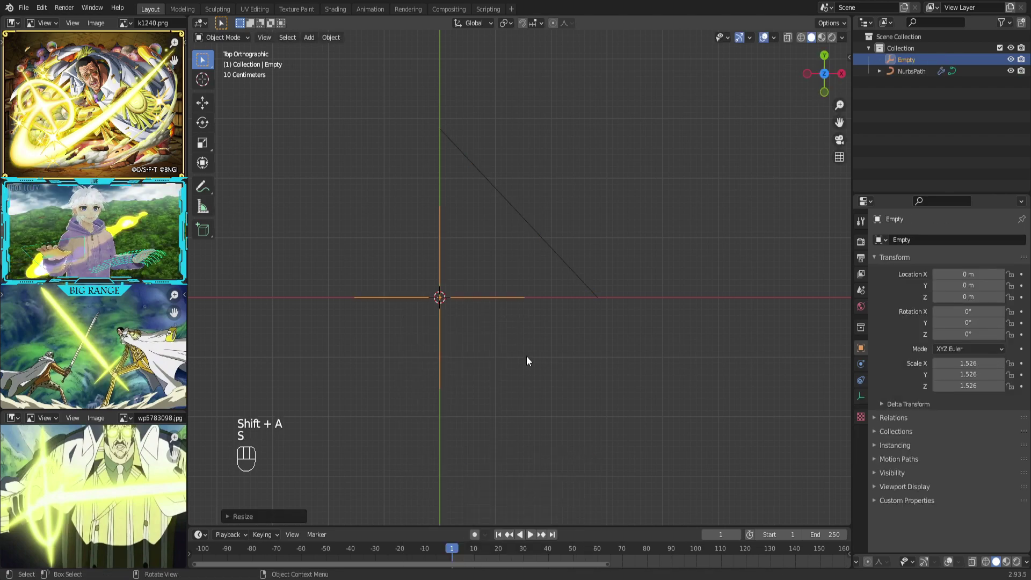
{"action": "mouse_move", "coordinate": [527, 361]}
{"action": "middle_mouse_down"}
{"action": "mouse_move", "coordinate": [527, 386]}
{"action": "mouse_move", "coordinate": [529, 360]}
{"action": "mouse_move", "coordinate": [451, 426]}
{"action": "mouse_move", "coordinate": [464, 443]}
{"action": "middle_mouse_up"}
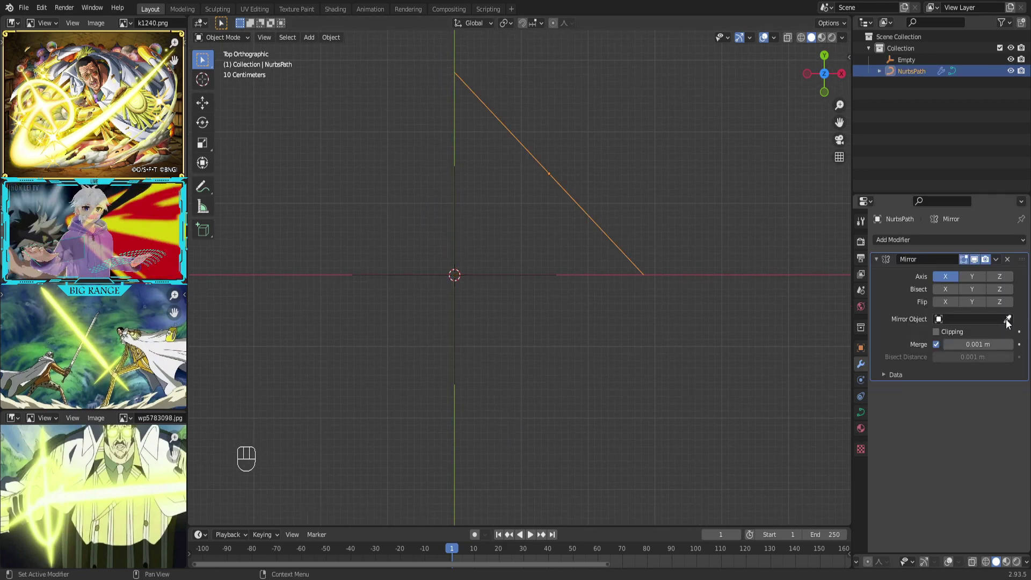
{"action": "left_click", "coordinate": [509, 270]}
{"action": "mouse_move", "coordinate": [564, 318]}
{"action": "middle_mouse_down", "text": "shift"}
{"action": "mouse_move", "coordinate": [619, 303]}
{"action": "mouse_move", "coordinate": [603, 309]}
{"action": "middle_mouse_up", "text": "shift"}
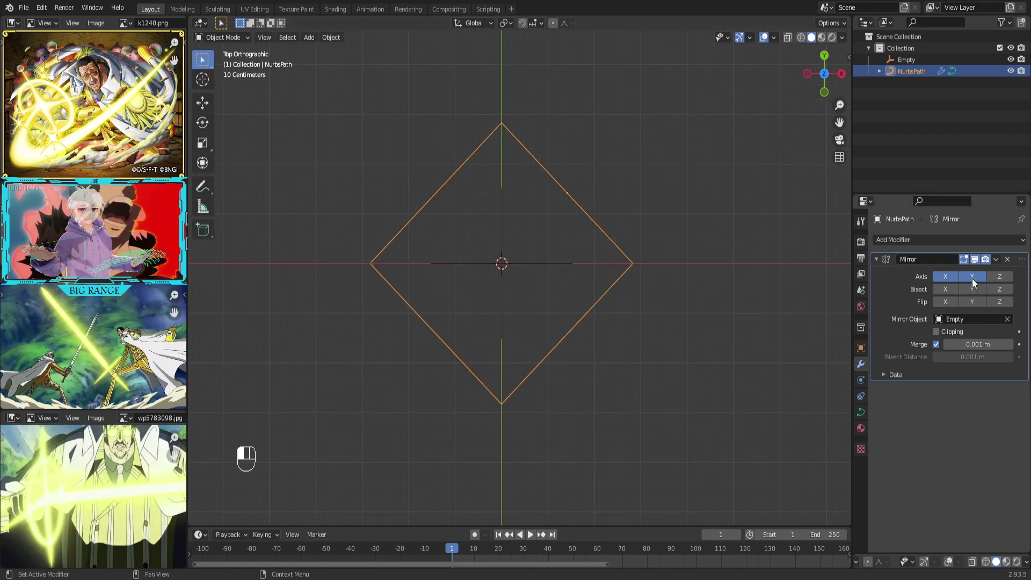
{"action": "scroll", "coordinate": [532, 291], "scroll_direction": "up", "scroll_amount": 1}
Step: In Edit Mode, select the path points and enable Clipping on the Mirror modifier
{"action": "key", "text": "Tab"}
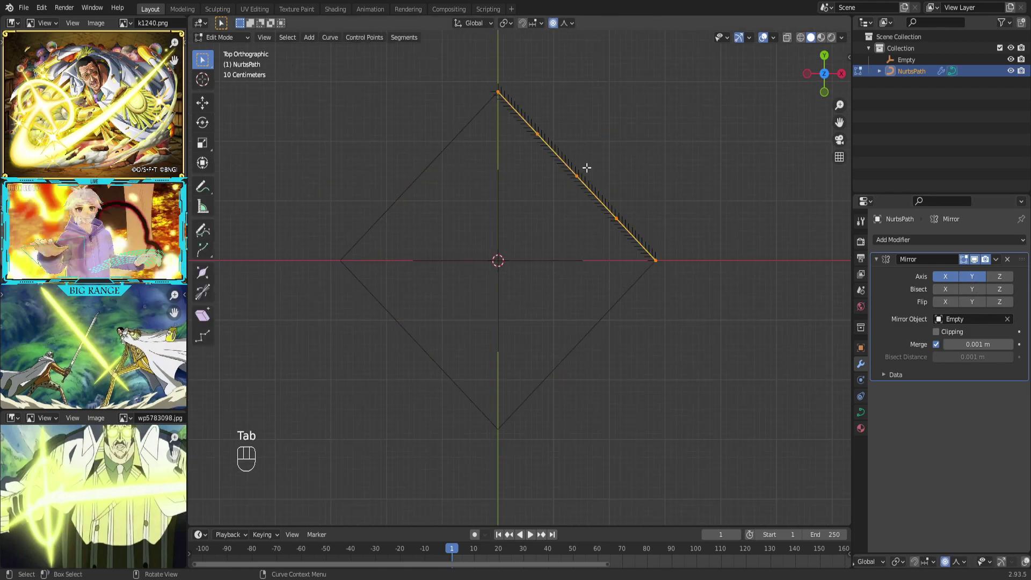
{"action": "left_click_drag", "start_coordinate": [557, 154], "coordinate": [604, 203]}
{"action": "key", "text": "g"}
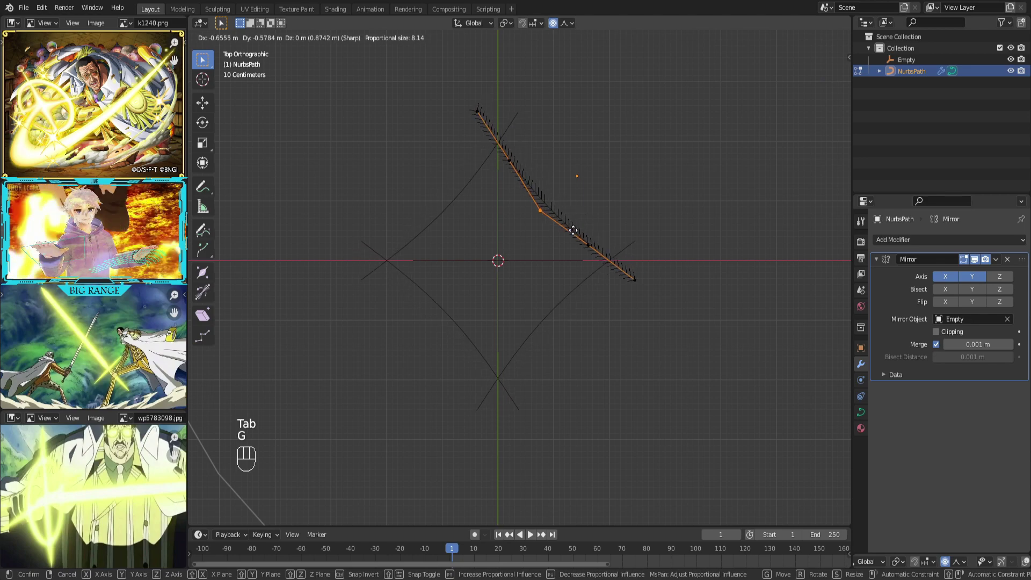
{"action": "left_click", "coordinate": [574, 243]}
{"action": "key", "text": "ctrl+z"}
{"action": "left_click", "coordinate": [937, 331]}
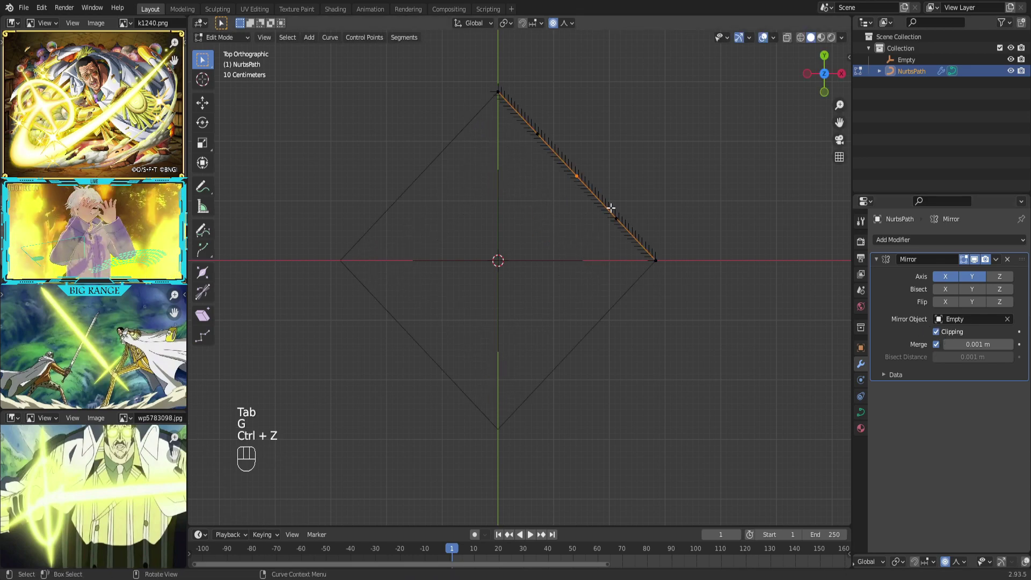
{"action": "key", "text": "g"}
{"action": "left_click", "coordinate": [580, 202]}
{"action": "key", "text": "ctrl+z"}
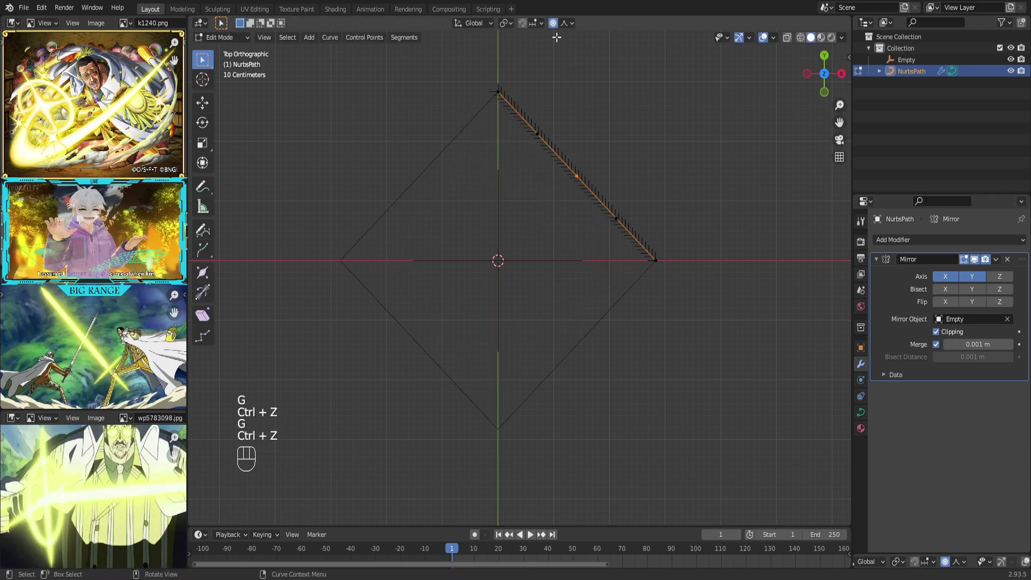
Step: Move the control points toward the centre so the sides curve inward into a star
{"action": "key", "text": "g"}
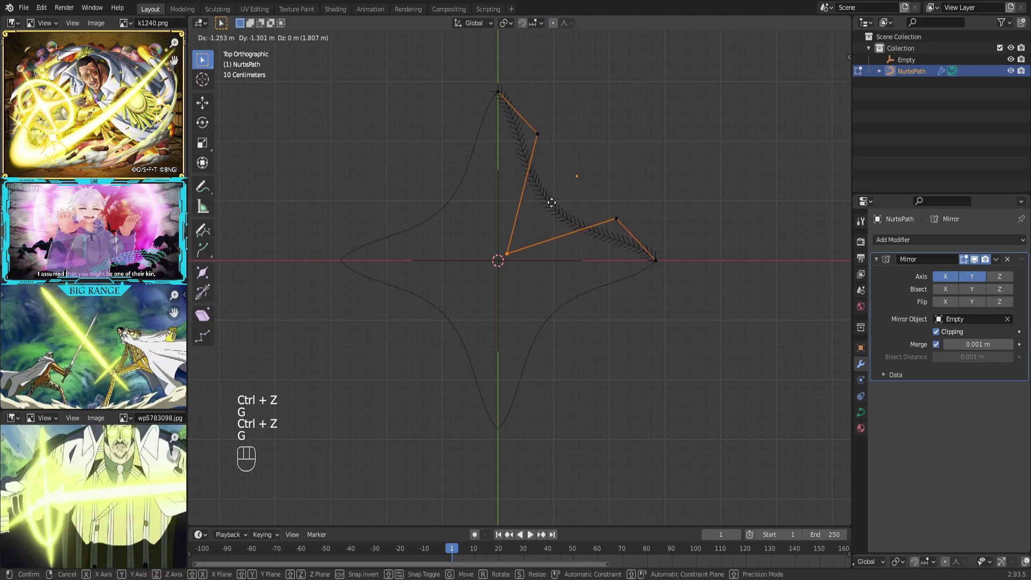
{"action": "left_click", "coordinate": [550, 202]}
{"action": "left_click_drag", "start_coordinate": [528, 130], "coordinate": [559, 155]}
{"action": "key", "text": "g"}
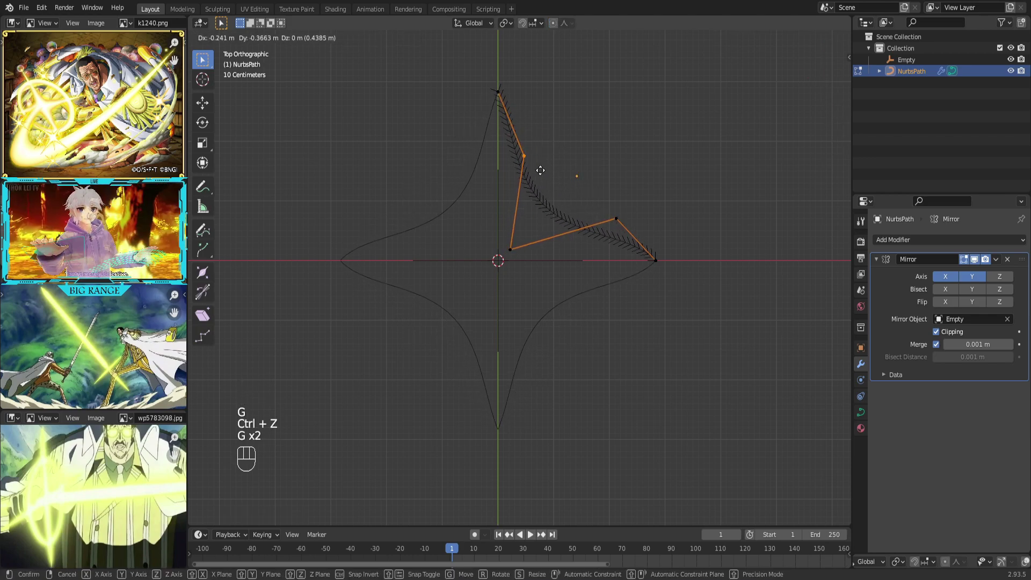
{"action": "left_click", "coordinate": [582, 202]}
{"action": "key", "text": "g"}
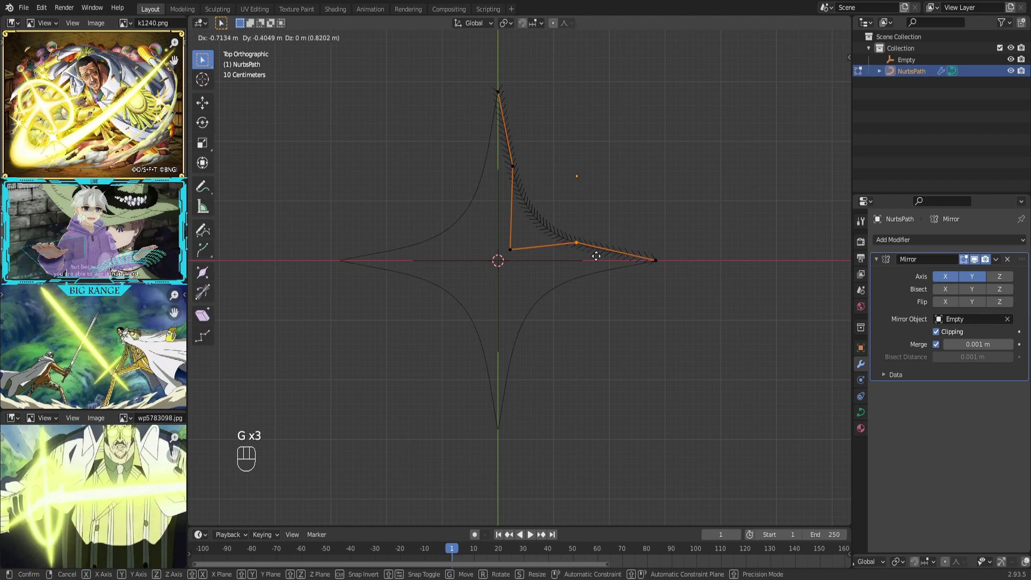
{"action": "left_click", "coordinate": [535, 201]}
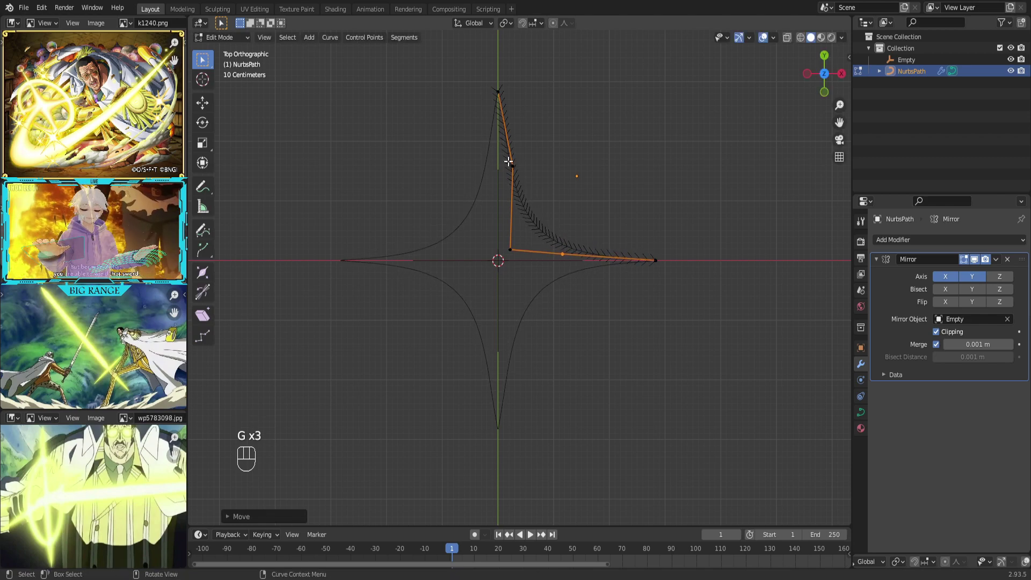
{"action": "key", "text": "g"}
{"action": "left_click", "coordinate": [564, 253]}
{"action": "key", "text": "g"}
{"action": "left_click", "coordinate": [536, 171]}
{"action": "key", "text": "g"}
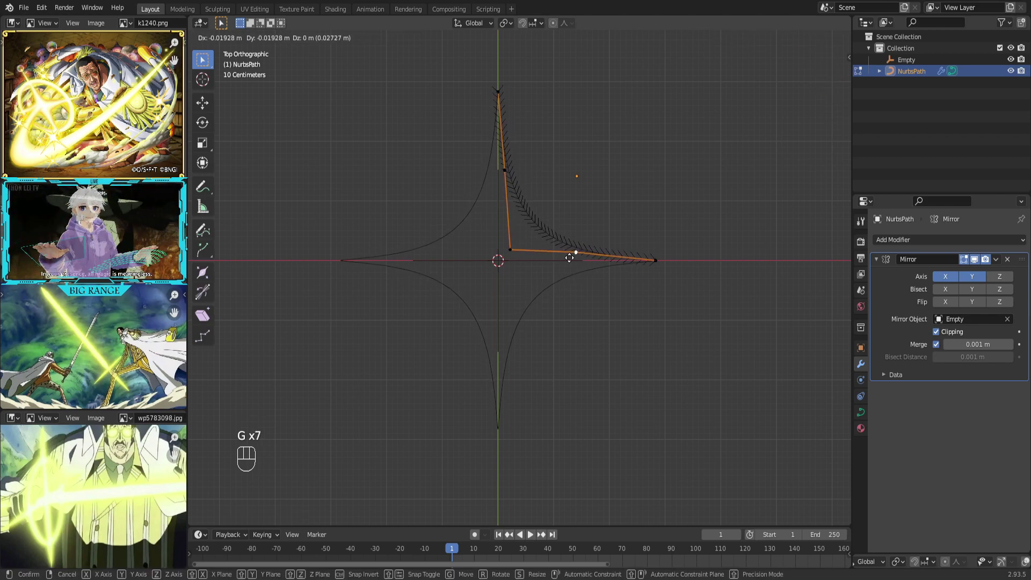
{"action": "left_click", "coordinate": [570, 257]}
{"action": "key", "text": "Tab"}
{"action": "key", "text": "Tab"}
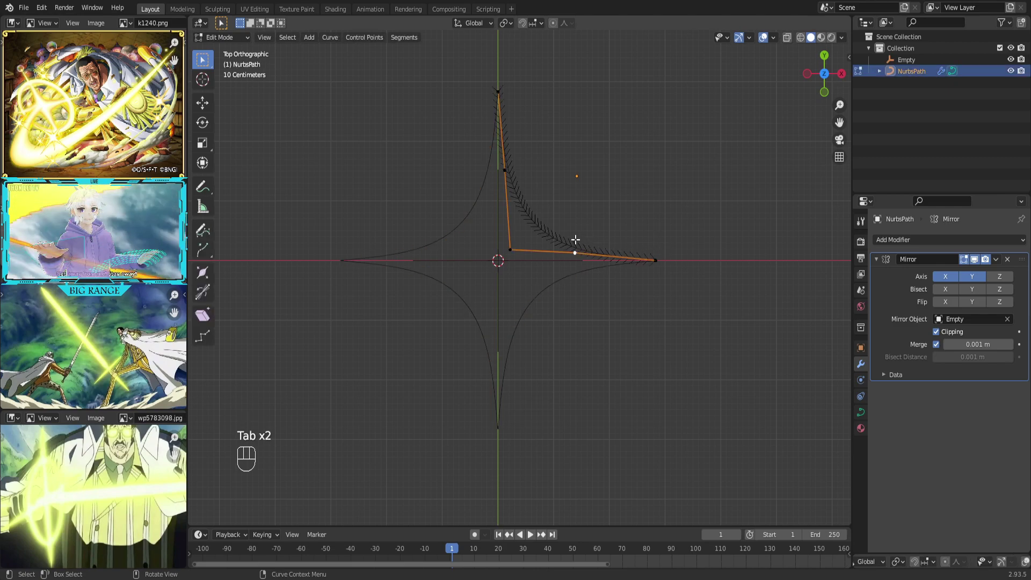
Step: Convert the star curve to a mesh and turn on X-ray to reach its vertices
{"action": "key", "text": "Tab"}
{"action": "right_click", "coordinate": [574, 232]}
{"action": "mouse_move", "coordinate": [524, 229]}
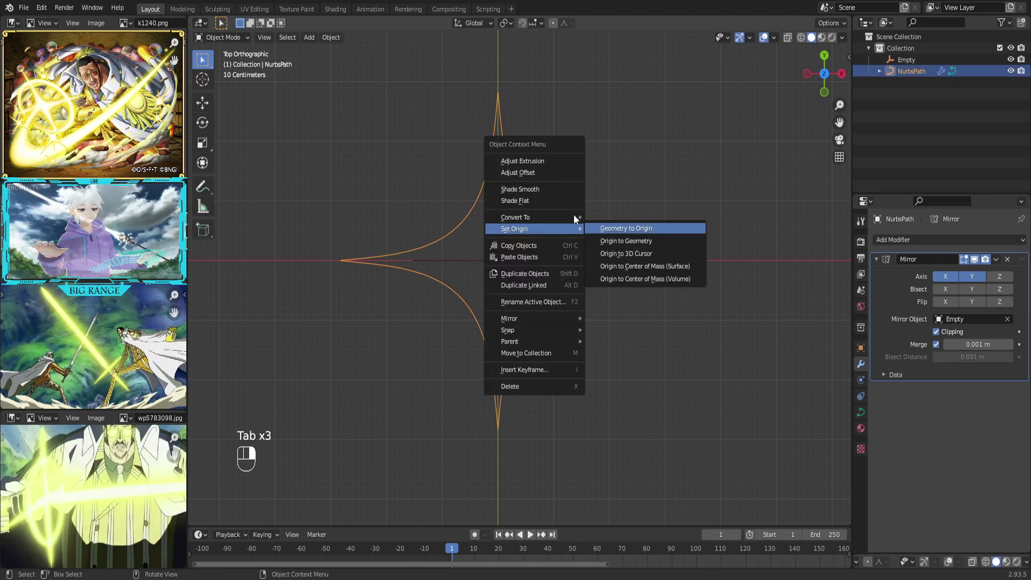
{"action": "left_click", "coordinate": [616, 230]}
{"action": "key", "text": "Tab"}
{"action": "mouse_move", "coordinate": [637, 237]}
{"action": "middle_mouse_down"}
{"action": "mouse_move", "coordinate": [582, 293]}
{"action": "mouse_move", "coordinate": [591, 237]}
{"action": "mouse_move", "coordinate": [594, 264]}
{"action": "mouse_move", "coordinate": [720, 223]}
{"action": "middle_mouse_up"}
{"action": "scroll", "coordinate": [593, 265], "scroll_direction": "up", "scroll_amount": 3}
{"action": "scroll", "coordinate": [617, 276], "scroll_direction": "down", "scroll_amount": 3}
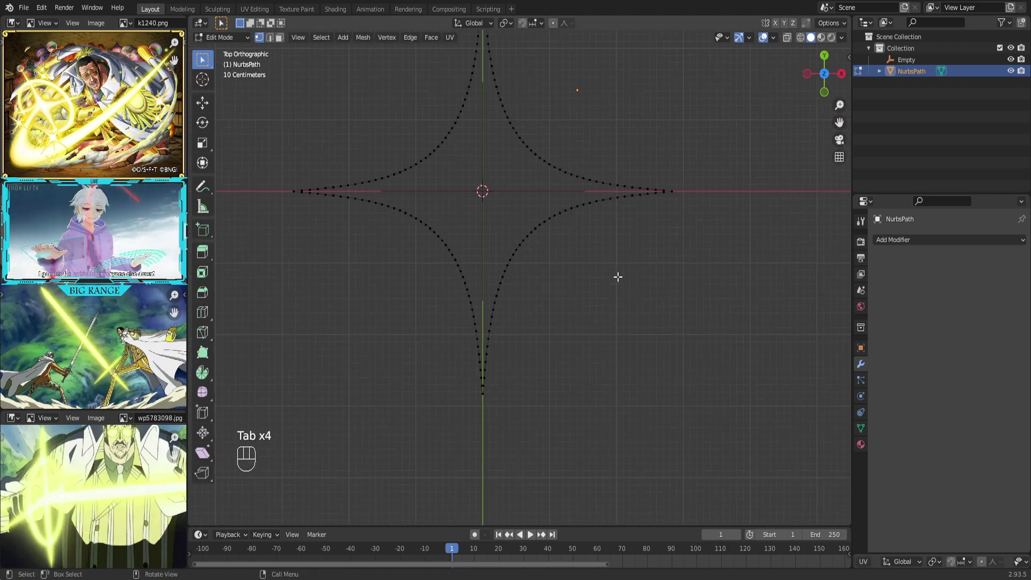
{"action": "mouse_move", "coordinate": [631, 270]}
{"action": "middle_mouse_down"}
{"action": "mouse_move", "coordinate": [721, 258]}
{"action": "mouse_move", "coordinate": [811, 271]}
{"action": "middle_mouse_up"}
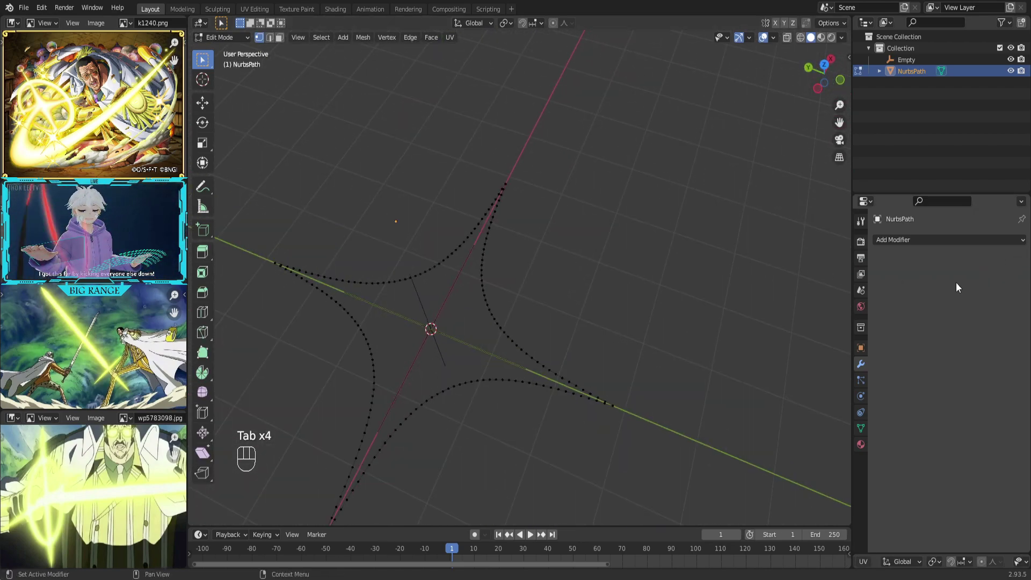
{"action": "mouse_move", "coordinate": [508, 274]}
{"action": "middle_mouse_down"}
{"action": "mouse_move", "coordinate": [522, 288]}
{"action": "mouse_move", "coordinate": [548, 237]}
{"action": "middle_mouse_up"}
{"action": "key", "text": "Tab"}
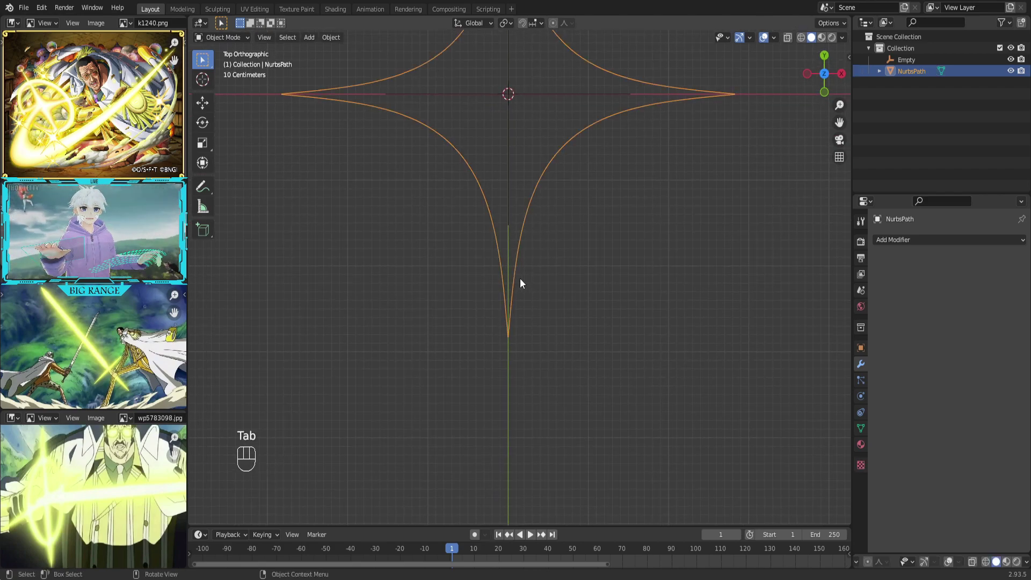
{"action": "key", "text": "Tab"}
{"action": "key", "text": "z"}
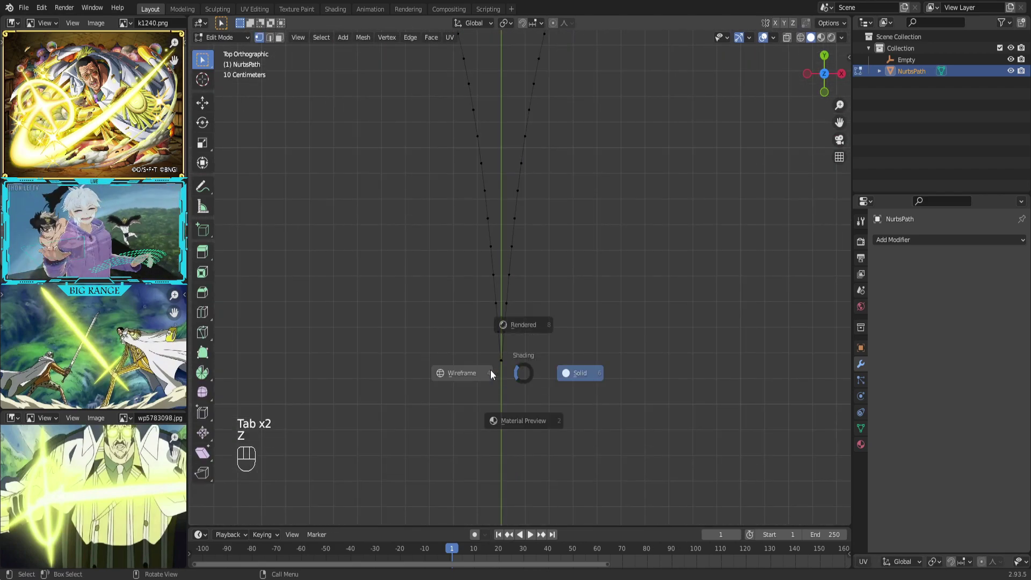
{"action": "left_click", "coordinate": [489, 368]}
Step: Merge the overlapping vertices at all four star tips, then select the whole outline
{"action": "left_click_drag", "start_coordinate": [509, 384], "coordinate": [503, 390]}
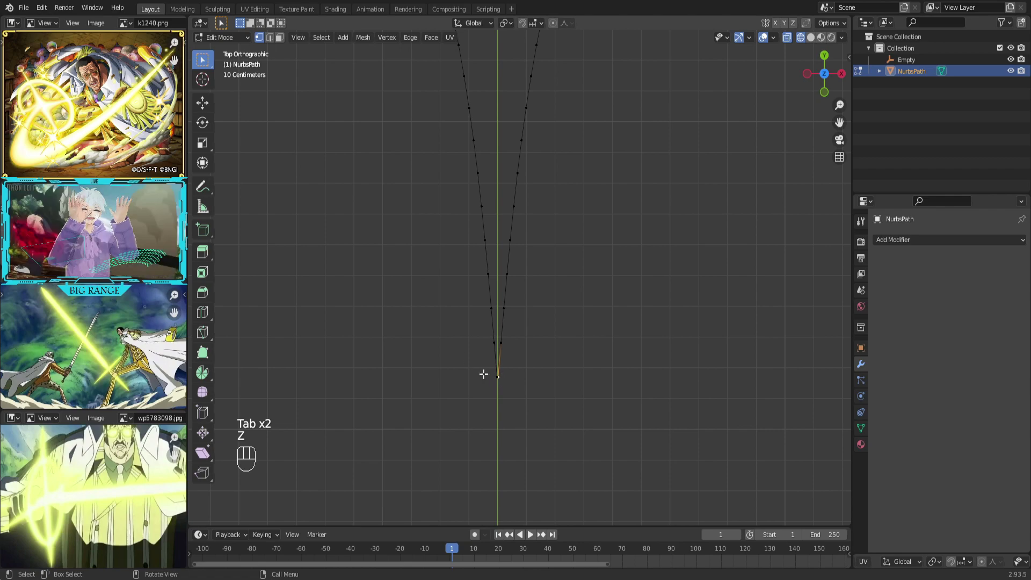
{"action": "key", "text": "m"}
{"action": "left_click", "coordinate": [521, 370]}
{"action": "scroll", "coordinate": [398, 253], "scroll_direction": "down", "scroll_amount": 8}
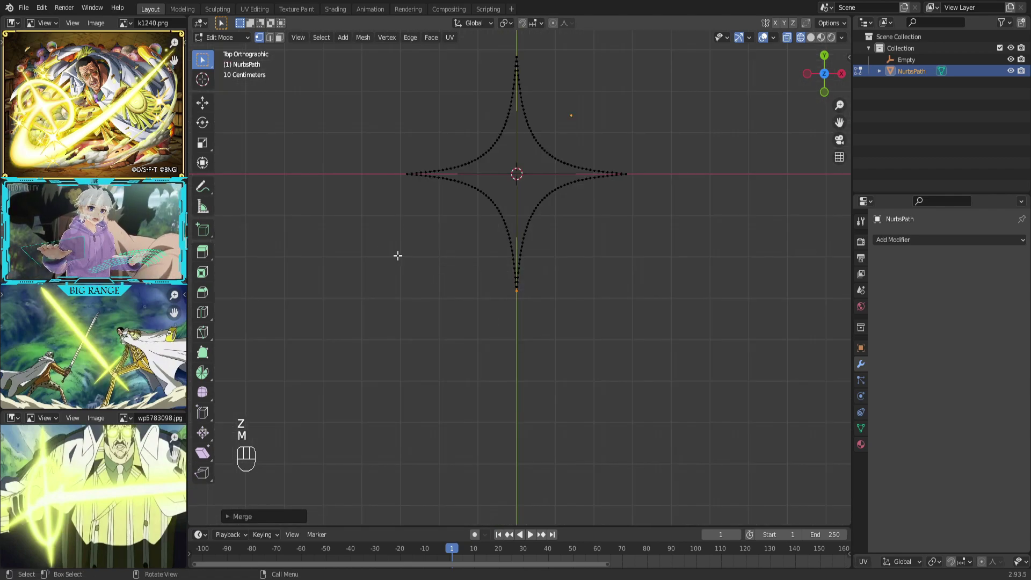
{"action": "scroll", "coordinate": [494, 322], "scroll_direction": "up", "scroll_amount": 3}
{"action": "scroll", "coordinate": [494, 322], "scroll_direction": "up", "scroll_amount": 1}
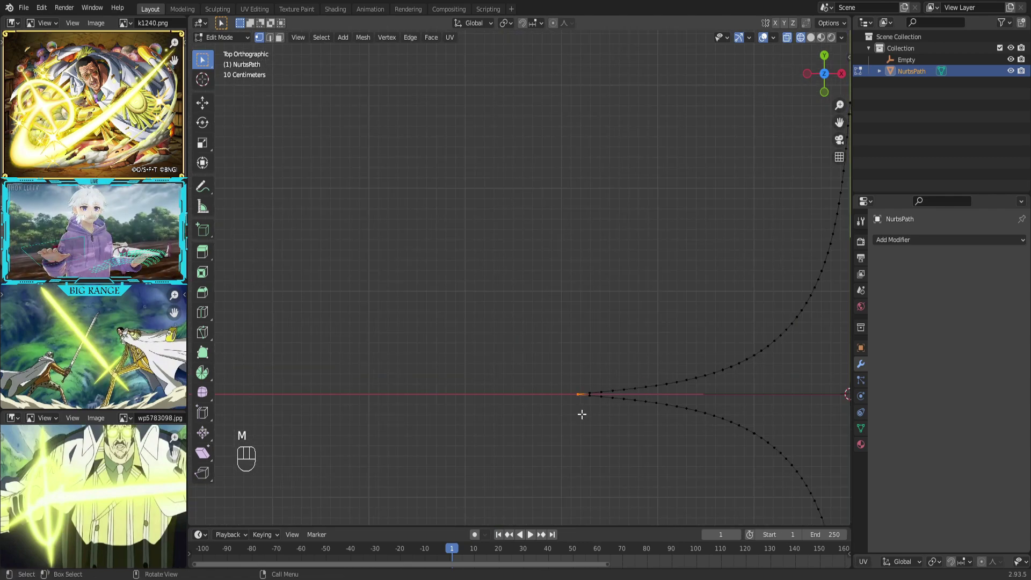
{"action": "key", "text": "m"}
{"action": "left_click", "coordinate": [588, 411]}
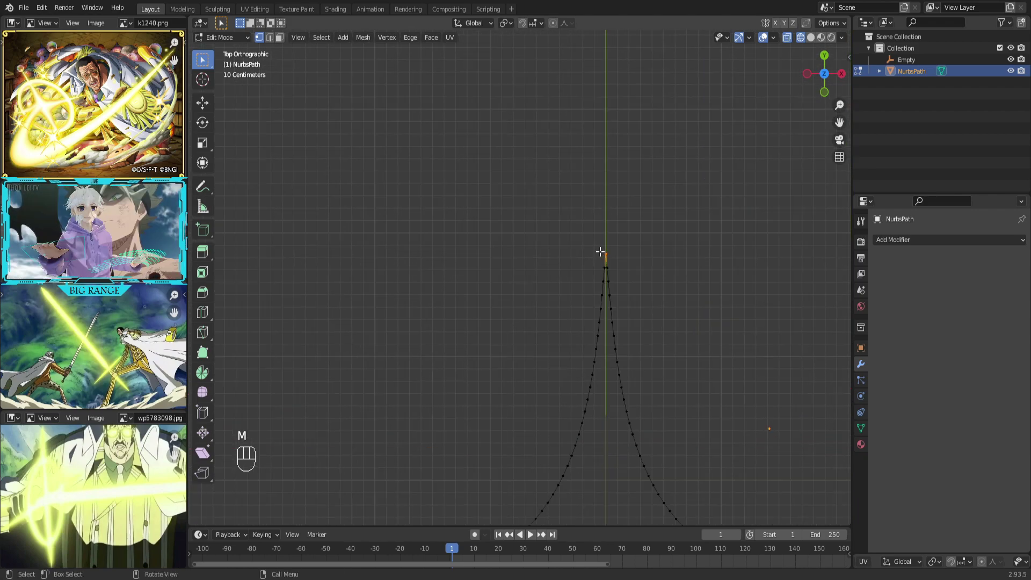
{"action": "key", "text": "m"}
{"action": "left_click", "coordinate": [600, 252]}
{"action": "middle_click_drag", "start_coordinate": [603, 254], "coordinate": [728, 447], "text": "shift"}
{"action": "key", "text": "m"}
{"action": "left_click", "coordinate": [729, 449]}
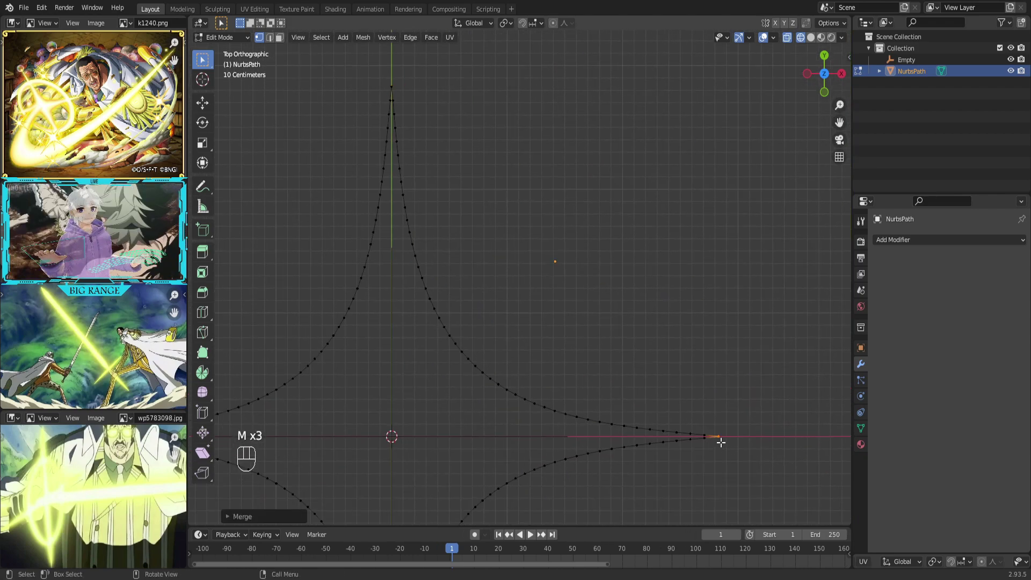
{"action": "key", "text": "g"}
{"action": "key", "text": "ctrl+z"}
{"action": "key", "text": "a"}
{"action": "scroll", "coordinate": [534, 378], "scroll_direction": "up", "scroll_amount": 1}
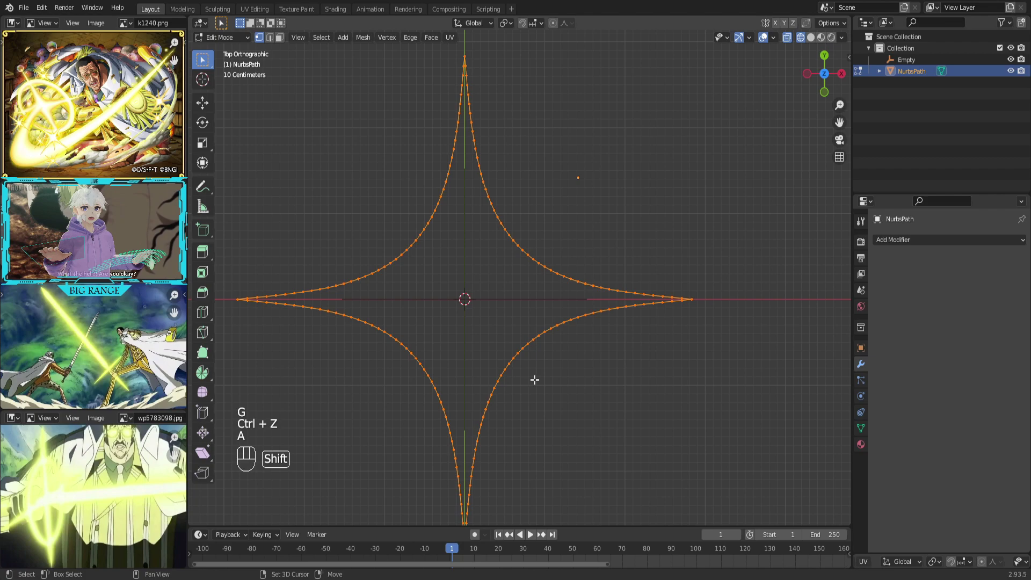
{"action": "middle_click_drag", "start_coordinate": [534, 379], "coordinate": [620, 321], "text": "shift"}
{"action": "scroll", "coordinate": [461, 347], "scroll_direction": "down", "scroll_amount": 2}
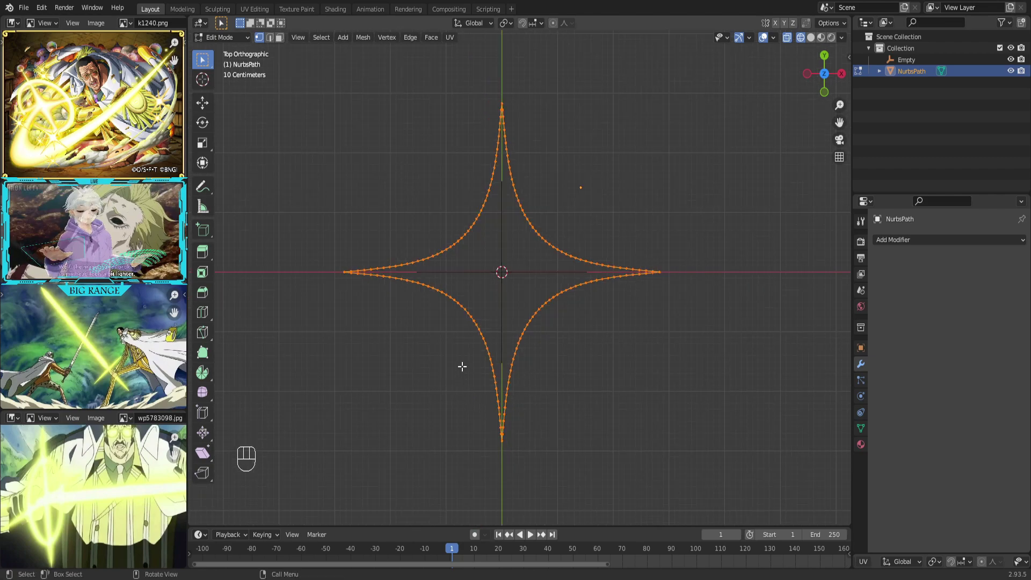
{"action": "scroll", "coordinate": [462, 367], "scroll_direction": "up", "scroll_amount": 1}
Step: Grid Fill the star outline and return to a solid top view
{"action": "left_click", "coordinate": [431, 37]}
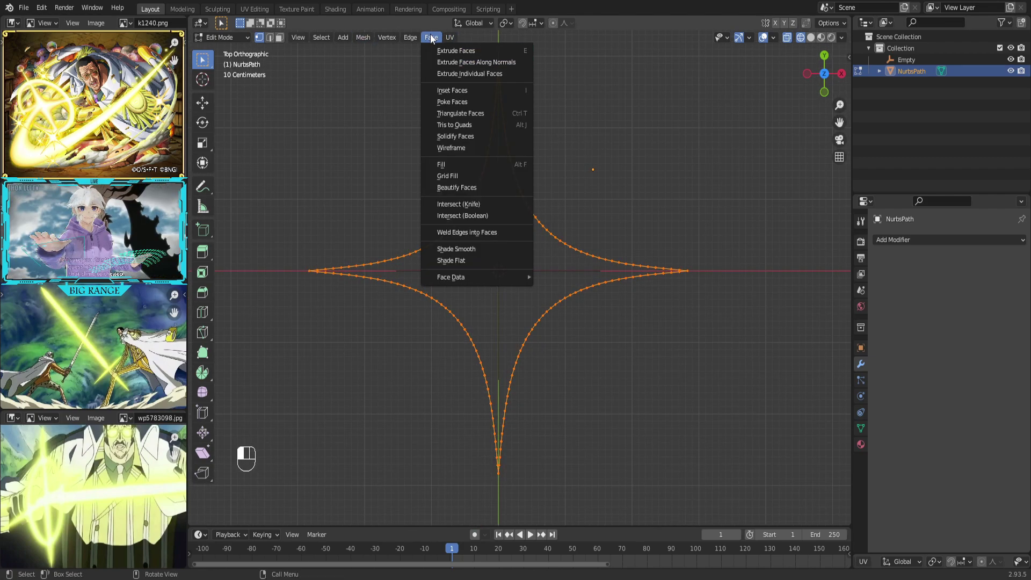
{"action": "left_click", "coordinate": [463, 177]}
{"action": "scroll", "coordinate": [516, 274], "scroll_direction": "up", "scroll_amount": 2}
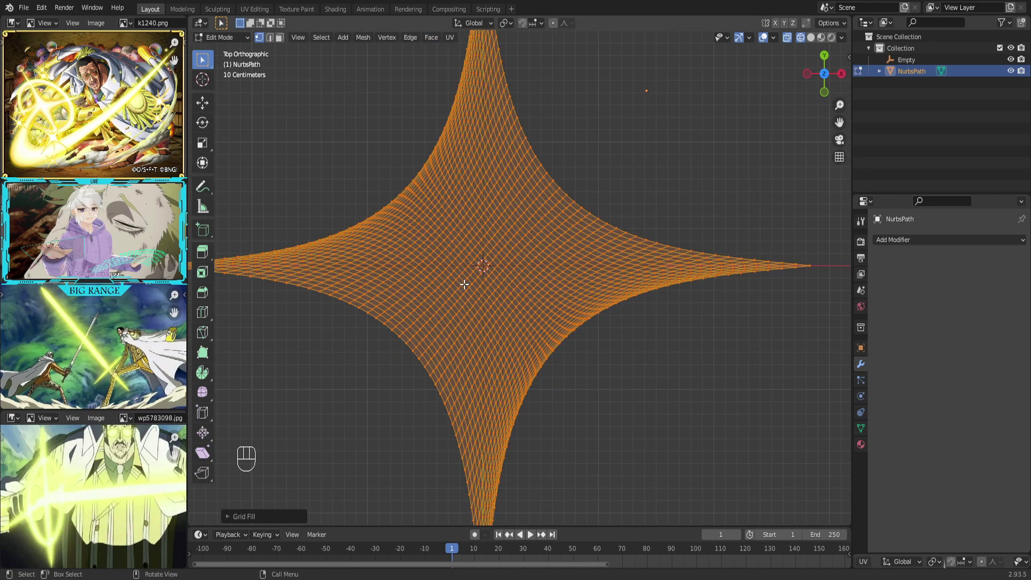
{"action": "key", "text": "Tab"}
{"action": "key", "text": "z"}
{"action": "middle_click_drag", "start_coordinate": [663, 422], "coordinate": [603, 485]}
{"action": "key", "text": "KP_7"}
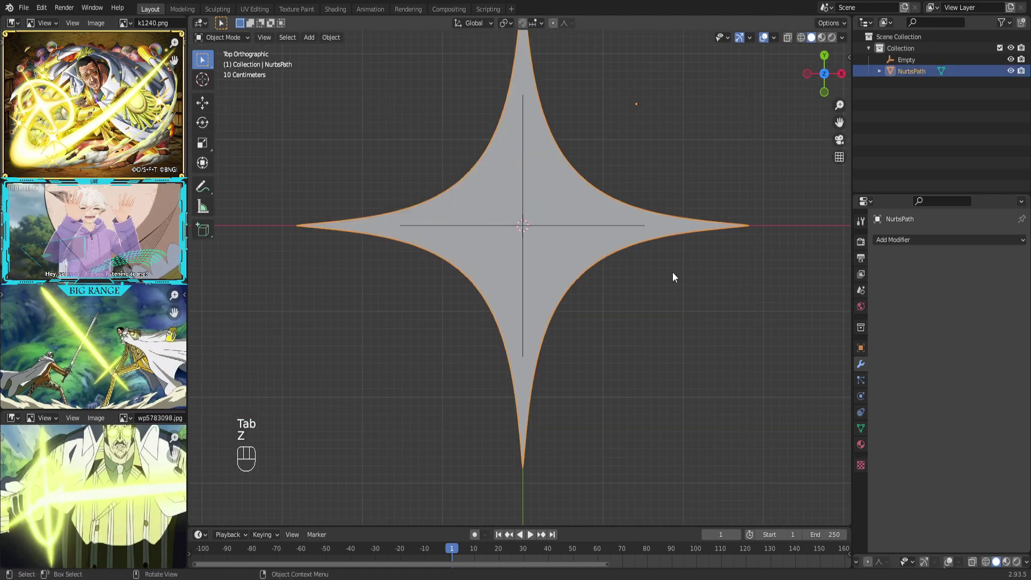
Step: Add a Decimate modifier with ratio 0.0132 and apply it
{"action": "left_click", "coordinate": [904, 240]}
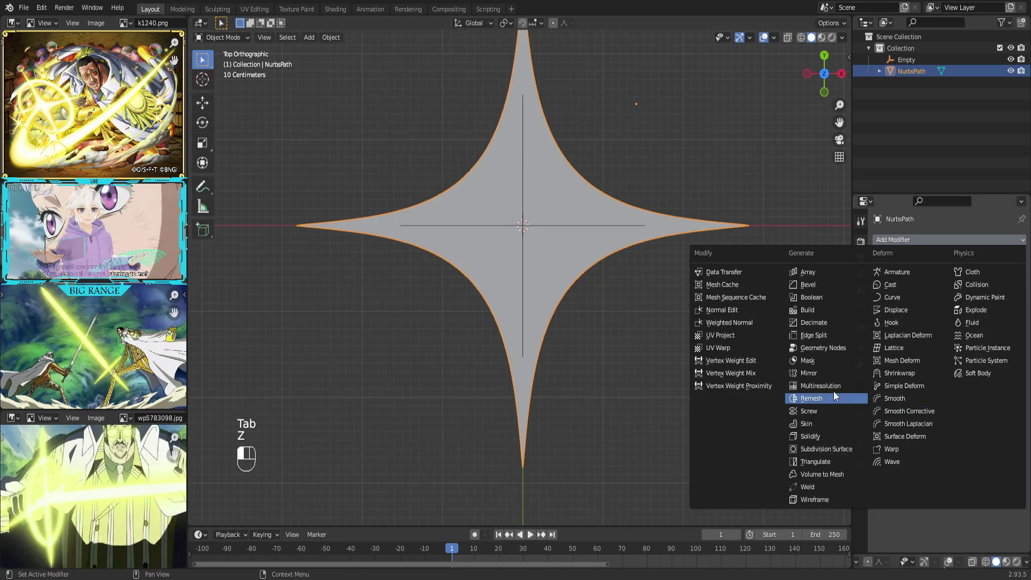
{"action": "left_click", "coordinate": [815, 322]}
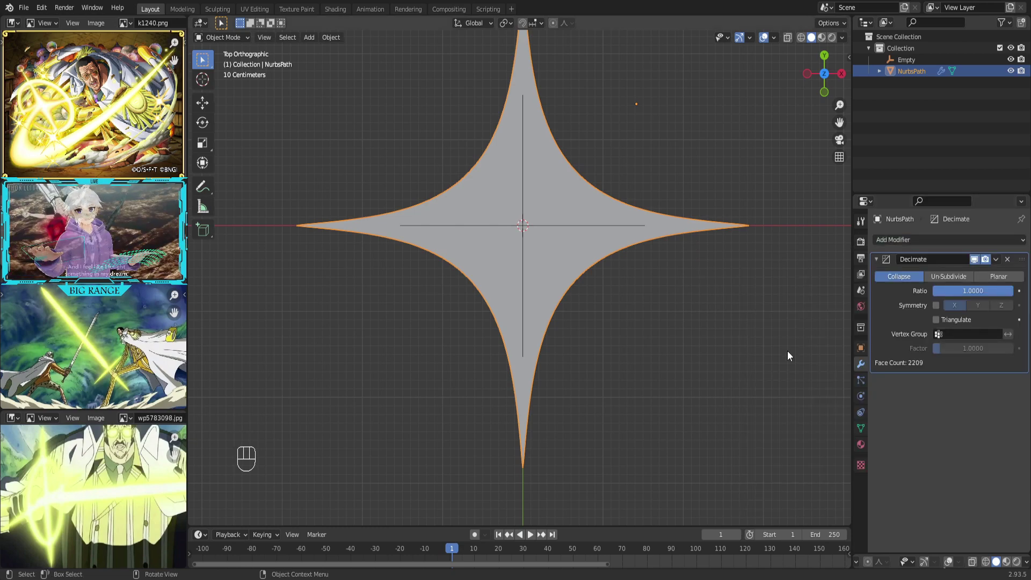
{"action": "middle_click_drag", "start_coordinate": [824, 376], "coordinate": [859, 410], "text": "shift"}
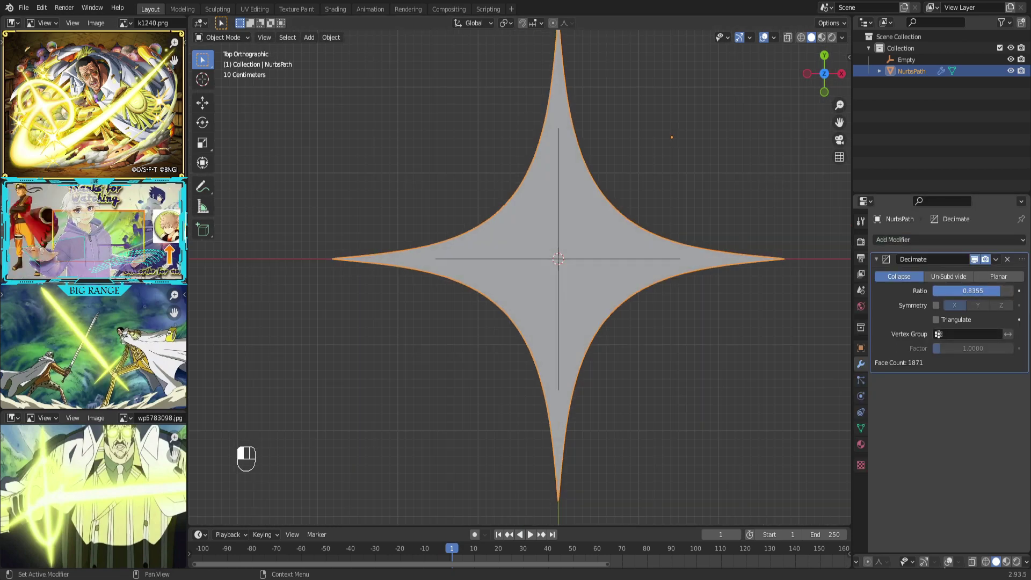
{"action": "left_click_drag", "start_coordinate": [973, 290], "coordinate": [951, 291]}
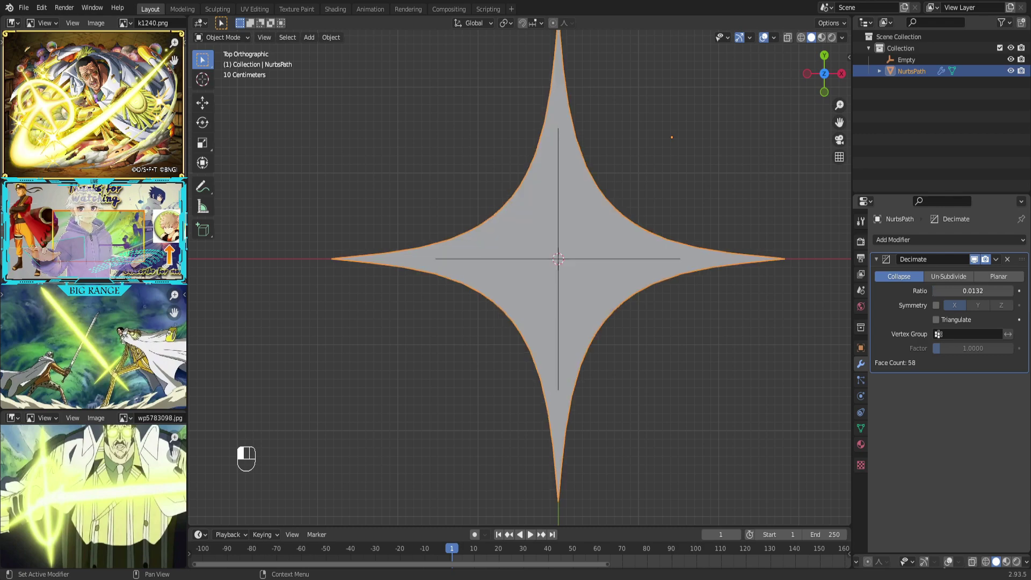
{"action": "scroll", "coordinate": [771, 349], "scroll_direction": "up", "scroll_amount": 2}
{"action": "middle_click_drag", "start_coordinate": [770, 350], "coordinate": [752, 351], "text": "shift"}
{"action": "scroll", "coordinate": [753, 350], "scroll_direction": "down", "scroll_amount": 1}
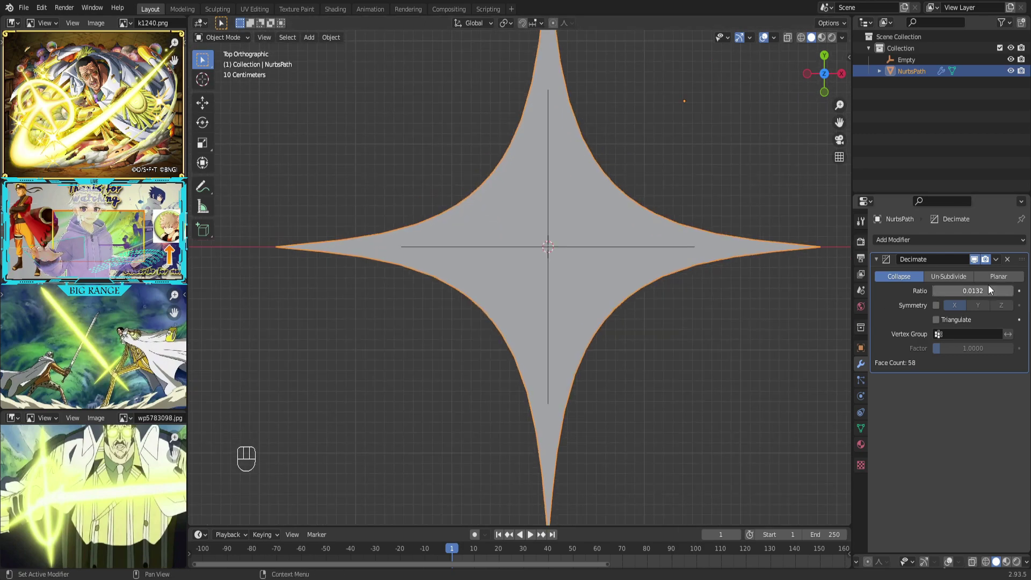
{"action": "left_click", "coordinate": [998, 259]}
{"action": "left_click", "coordinate": [946, 268]}
Step: Select the whole star mesh and extrude it into a thick slab
{"action": "key", "text": "Tab"}
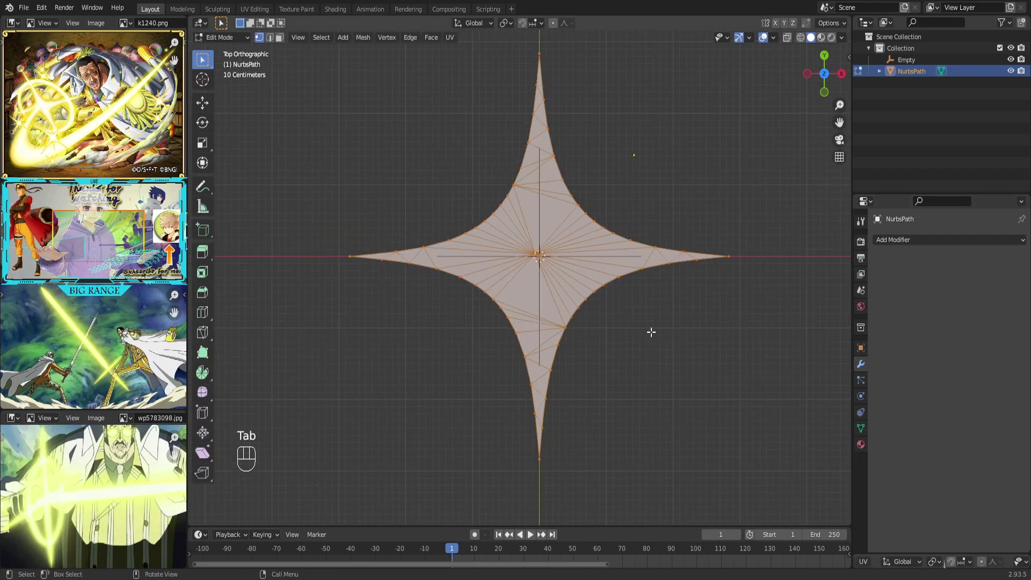
{"action": "left_click", "coordinate": [530, 242]}
{"action": "scroll", "coordinate": [564, 275], "scroll_direction": "down", "scroll_amount": 2}
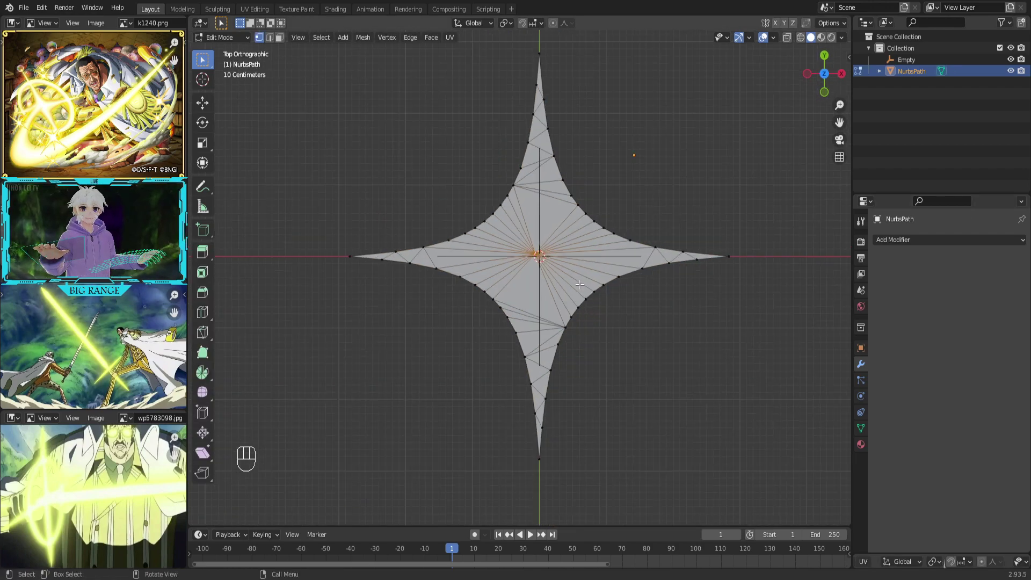
{"action": "scroll", "coordinate": [580, 284], "scroll_direction": "up", "scroll_amount": 2}
{"action": "middle_click_drag", "start_coordinate": [580, 284], "coordinate": [656, 341]}
{"action": "key", "text": "g"}
{"action": "key", "text": "a"}
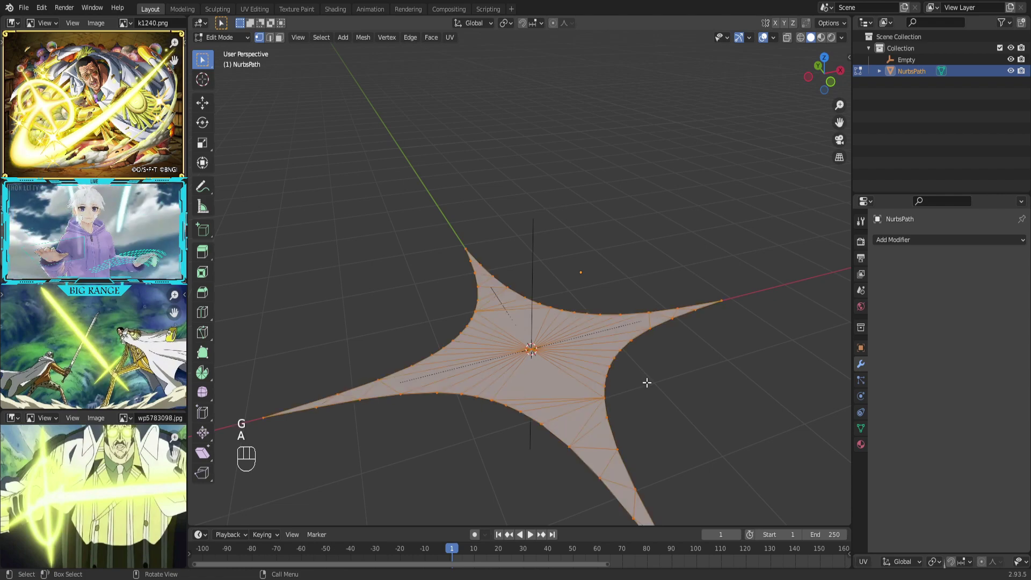
{"action": "mouse_move", "coordinate": [647, 382]}
{"action": "middle_mouse_down"}
{"action": "mouse_move", "coordinate": [666, 346]}
{"action": "mouse_move", "coordinate": [725, 306]}
{"action": "middle_mouse_up"}
{"action": "key", "text": "e"}
{"action": "left_click", "coordinate": [665, 341]}
{"action": "key", "text": "Tab"}
{"action": "left_click", "coordinate": [906, 240]}
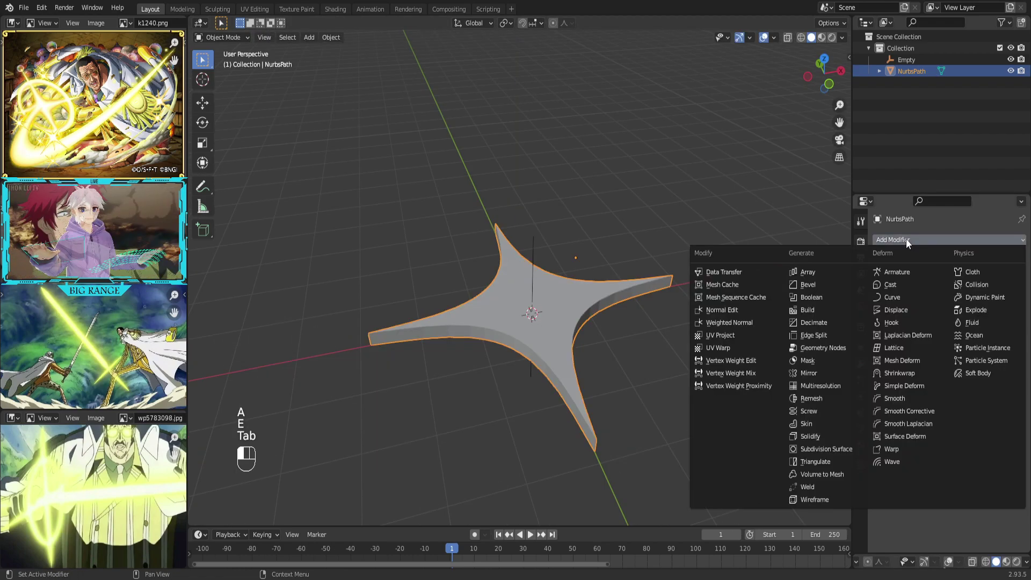
Step: Add a level-2 Subdivision Surface modifier and shade the star smooth
{"action": "left_click", "coordinate": [826, 448]}
{"action": "middle_click_drag", "start_coordinate": [800, 437], "coordinate": [654, 398]}
{"action": "key", "text": "Tab"}
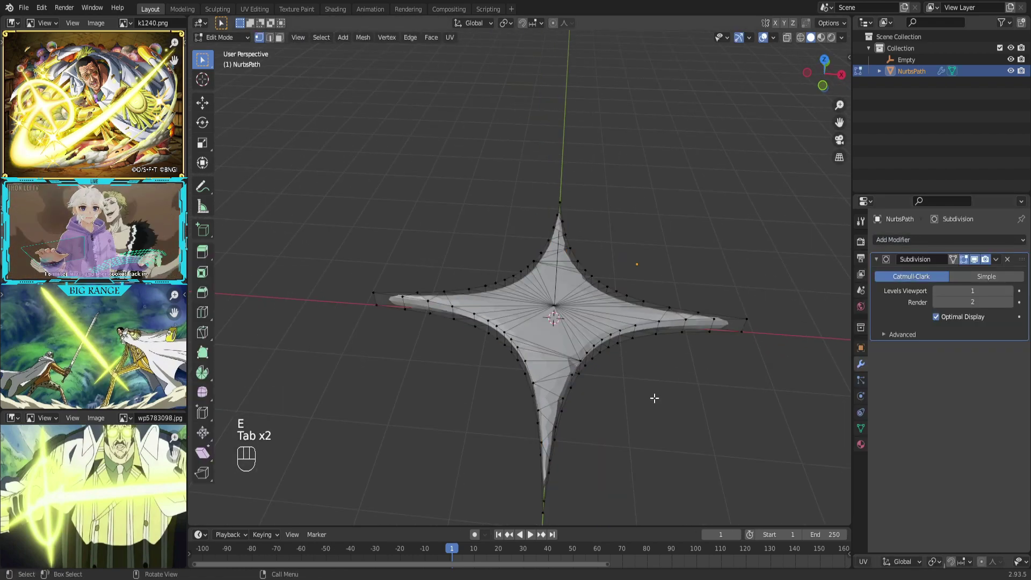
{"action": "key", "text": "Tab"}
{"action": "key", "text": "Tab"}
{"action": "key", "text": "Tab"}
{"action": "right_click", "coordinate": [553, 315]}
{"action": "left_click", "coordinate": [533, 286]}
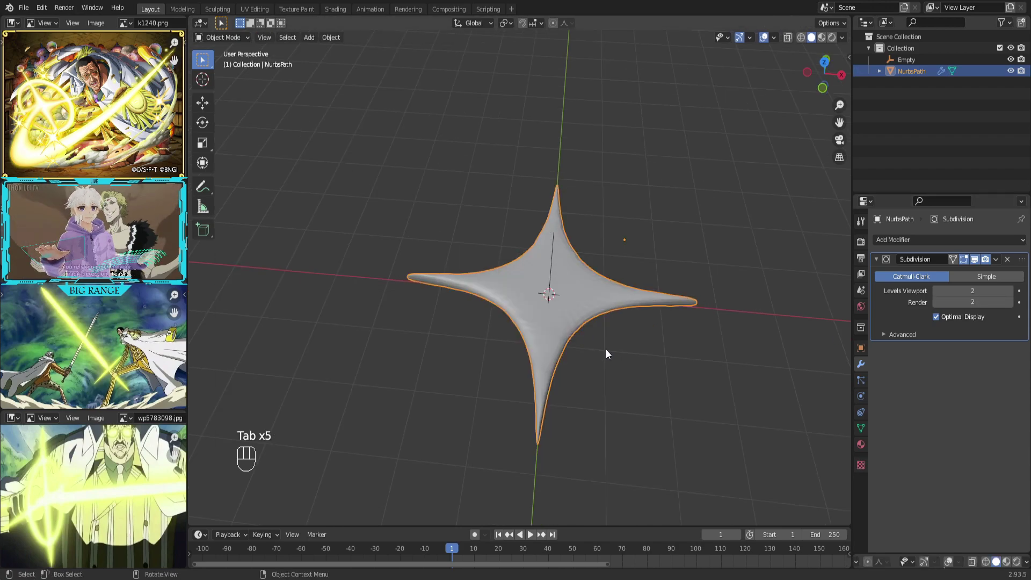
{"action": "key", "text": "ctrl+2"}
{"action": "middle_click_drag", "start_coordinate": [597, 404], "coordinate": [706, 215], "text": "alt"}
{"action": "key", "text": "Tab"}
Step: Enable proportional editing and flatten the star by scaling along Z
{"action": "key", "text": "shift+z"}
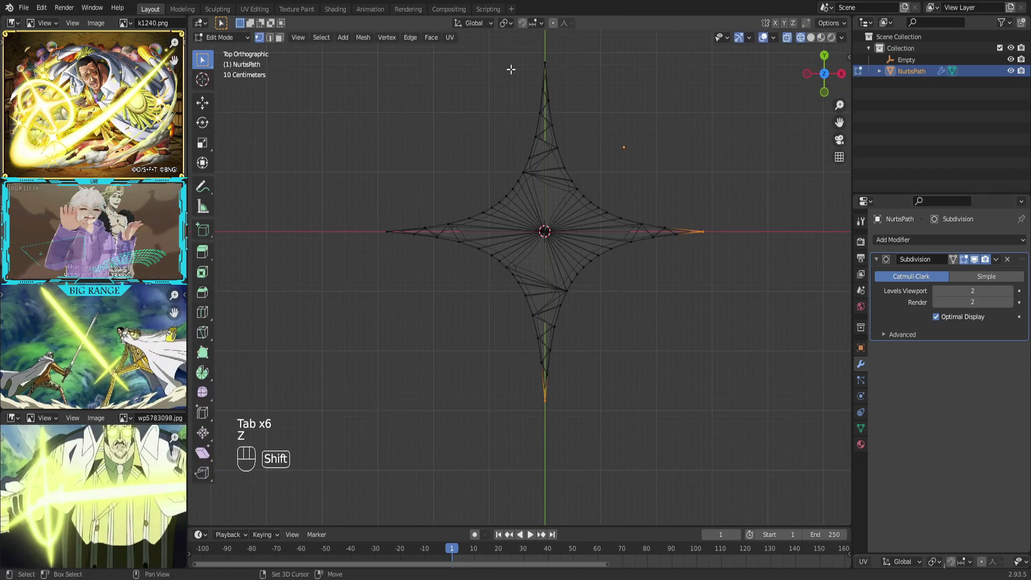
{"action": "left_click", "coordinate": [553, 23]}
{"action": "left_click", "coordinate": [562, 23]}
{"action": "mouse_move", "coordinate": [561, 145]}
{"action": "middle_mouse_down"}
{"action": "mouse_move", "coordinate": [623, 294]}
{"action": "mouse_move", "coordinate": [540, 379]}
{"action": "middle_mouse_up"}
{"action": "key", "text": "shift+z"}
{"action": "key", "text": "s"}
{"action": "key", "text": "z"}
{"action": "scroll", "coordinate": [536, 385], "scroll_direction": "down", "scroll_amount": 3}
{"action": "scroll", "coordinate": [536, 385], "scroll_direction": "down", "scroll_amount": 3}
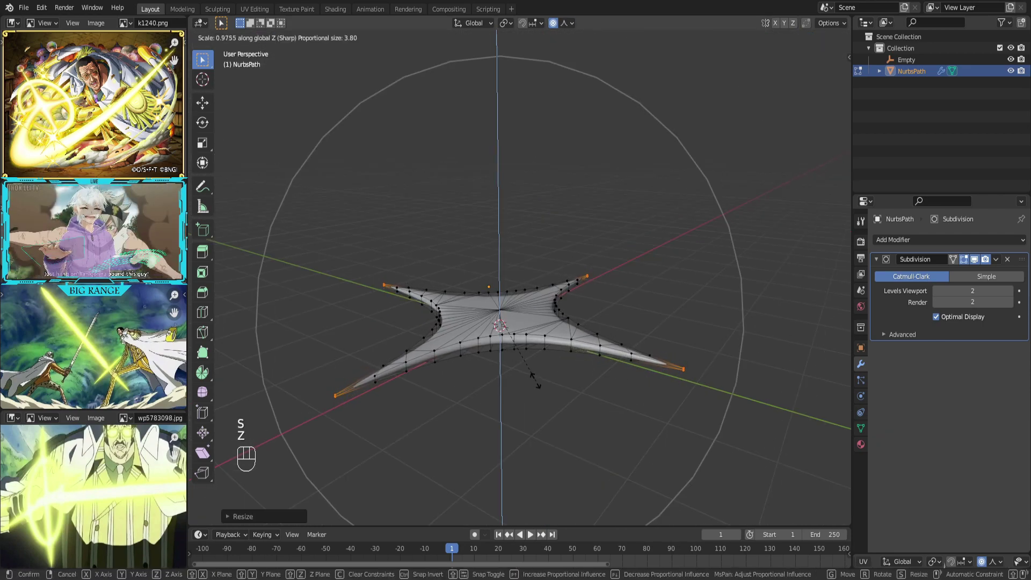
{"action": "left_click", "coordinate": [536, 384]}
Step: Scale the star's tip vertices with soft falloff to taper its points
{"action": "key", "text": "Tab"}
{"action": "mouse_move", "coordinate": [549, 430]}
{"action": "middle_mouse_down"}
{"action": "mouse_move", "coordinate": [495, 357]}
{"action": "mouse_move", "coordinate": [583, 401]}
{"action": "middle_mouse_up"}
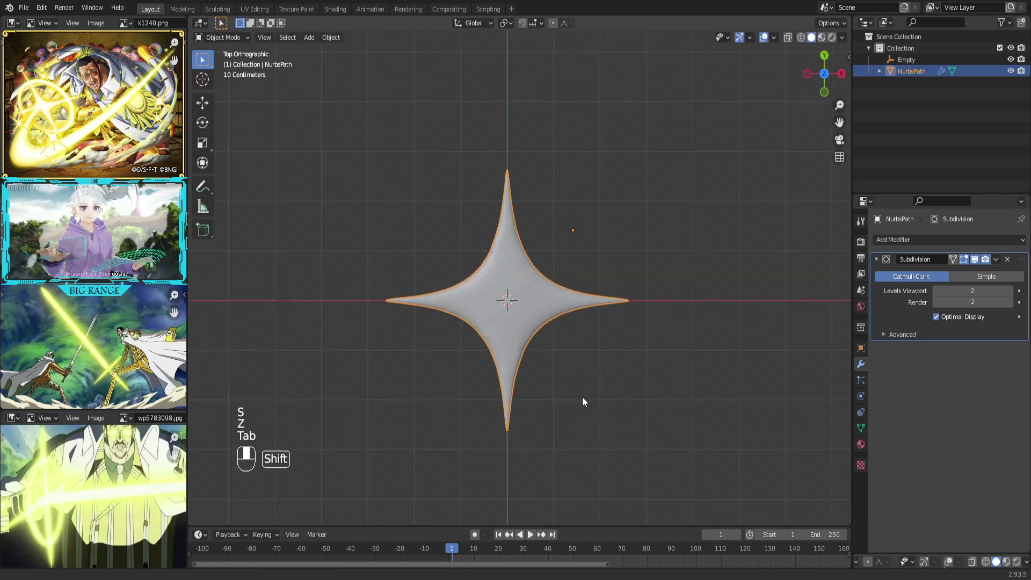
{"action": "key", "text": "Tab"}
{"action": "key", "text": "shift+z"}
{"action": "left_click_drag", "start_coordinate": [620, 292], "coordinate": [650, 328]}
{"action": "scroll", "coordinate": [565, 201], "scroll_direction": "down", "scroll_amount": 2}
{"action": "key", "text": "s"}
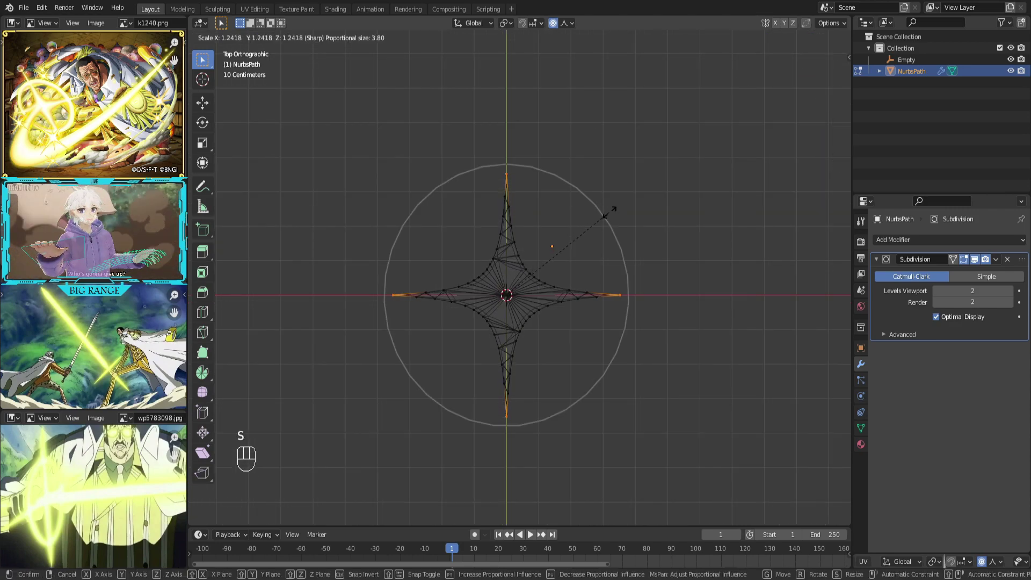
{"action": "scroll", "coordinate": [691, 212], "scroll_direction": "down", "scroll_amount": 2}
{"action": "left_click", "coordinate": [691, 212]}
{"action": "key", "text": "Tab"}
{"action": "key", "text": "z"}
{"action": "middle_click_drag", "start_coordinate": [690, 212], "coordinate": [556, 364]}
{"action": "key", "text": "shift+a"}
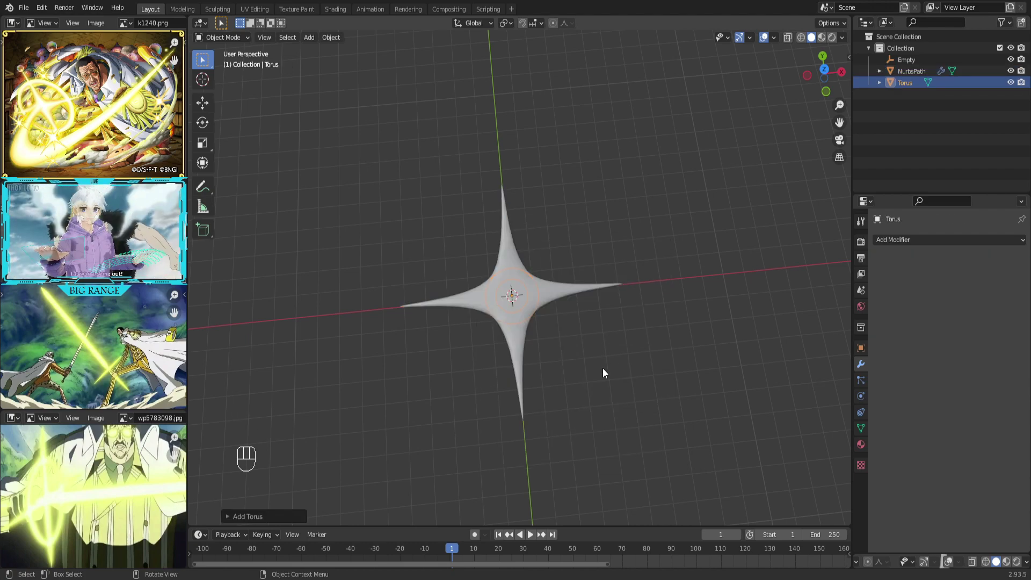
Step: Frame the new torus from the side and set its Minor Segments to 8
{"action": "key", "text": "KP_Decimal"}
{"action": "key", "text": "KP_1"}
{"action": "left_click", "coordinate": [247, 515]}
{"action": "type", "text": "16"}
{"action": "key", "text": "Return"}
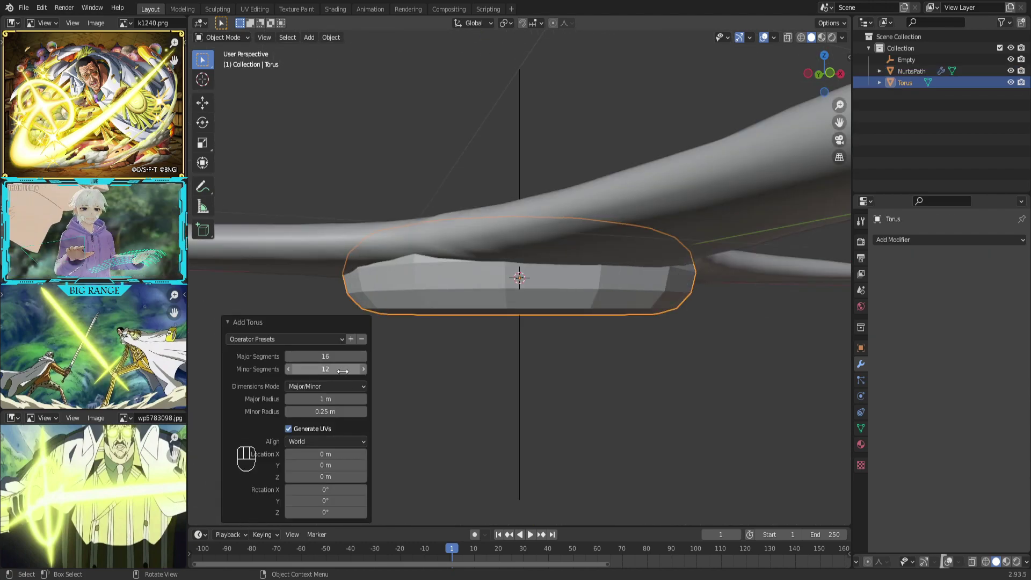
{"action": "double_click", "coordinate": [343, 370]}
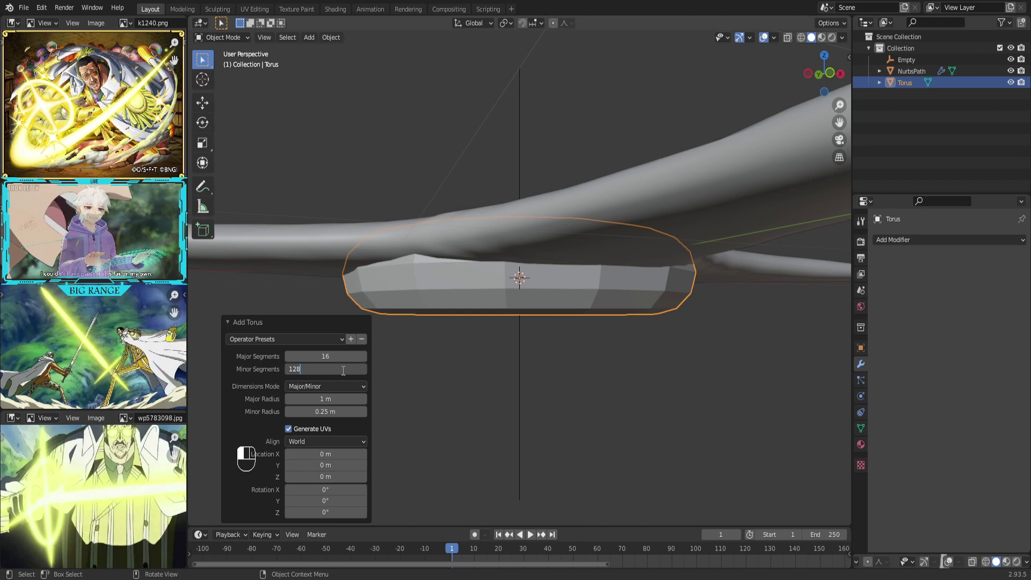
{"action": "type", "text": "8"}
{"action": "key", "text": "Return"}
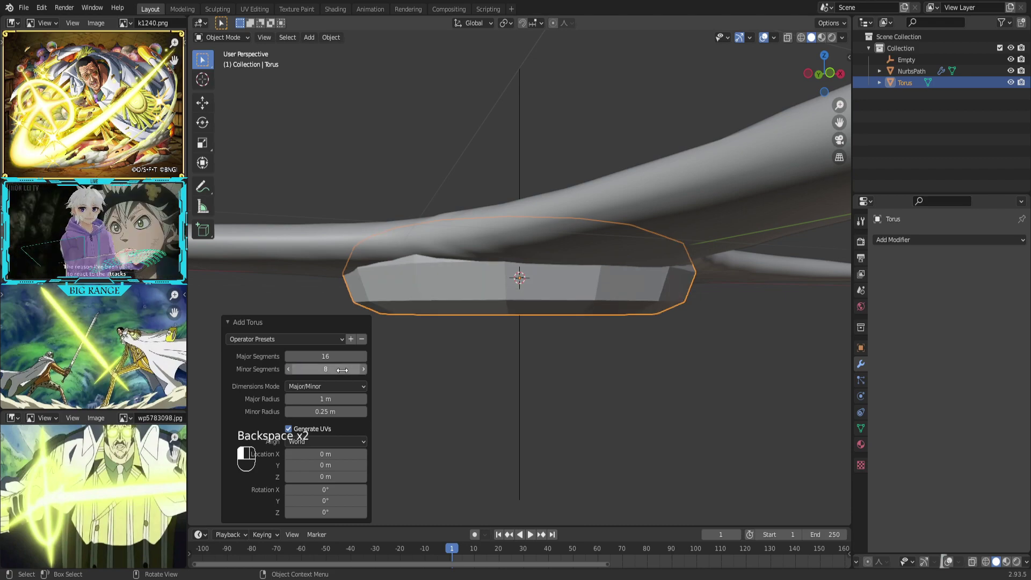
Step: Enlarge the torus Major Radius to about 4.2 m so it rings the star
{"action": "middle_click_drag", "start_coordinate": [459, 346], "coordinate": [458, 419]}
{"action": "mouse_move", "coordinate": [325, 399]}
{"action": "left_mouse_down"}
{"action": "mouse_move", "coordinate": [379, 399]}
{"action": "mouse_move", "coordinate": [362, 399]}
{"action": "left_mouse_up"}
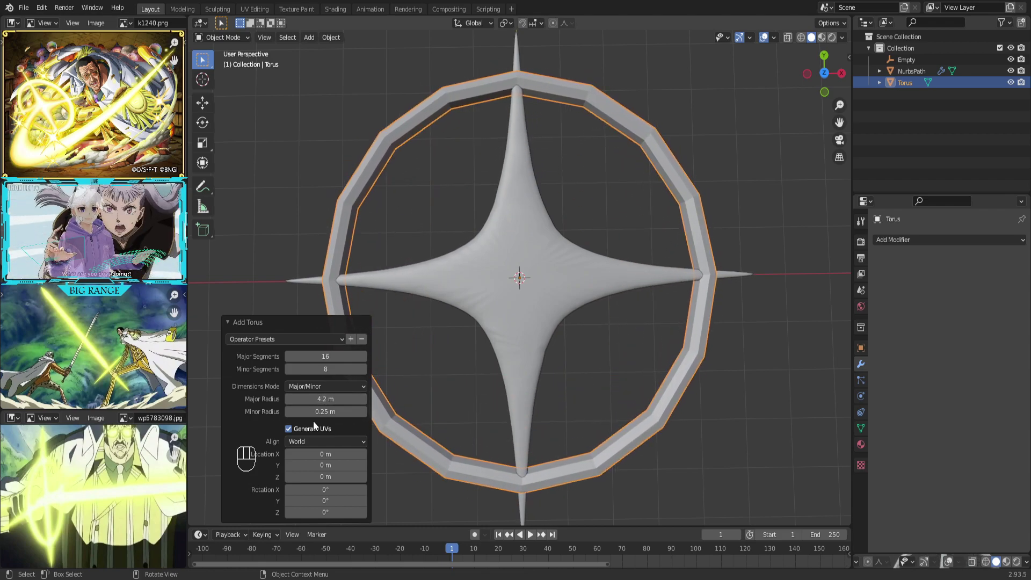
{"action": "key", "text": "Tab"}
{"action": "key", "text": "Tab"}
{"action": "middle_click_drag", "start_coordinate": [482, 338], "coordinate": [483, 385]}
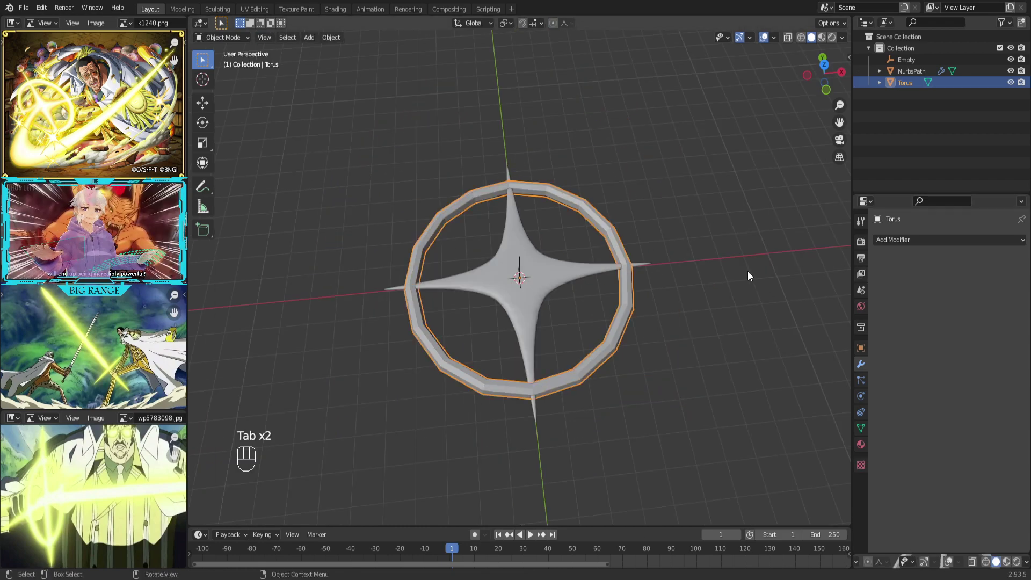
{"action": "key", "text": "Tab"}
Step: Add a Subdivision Surface modifier to the ring with viewport level 2
{"action": "key", "text": "Tab"}
{"action": "left_click", "coordinate": [897, 240]}
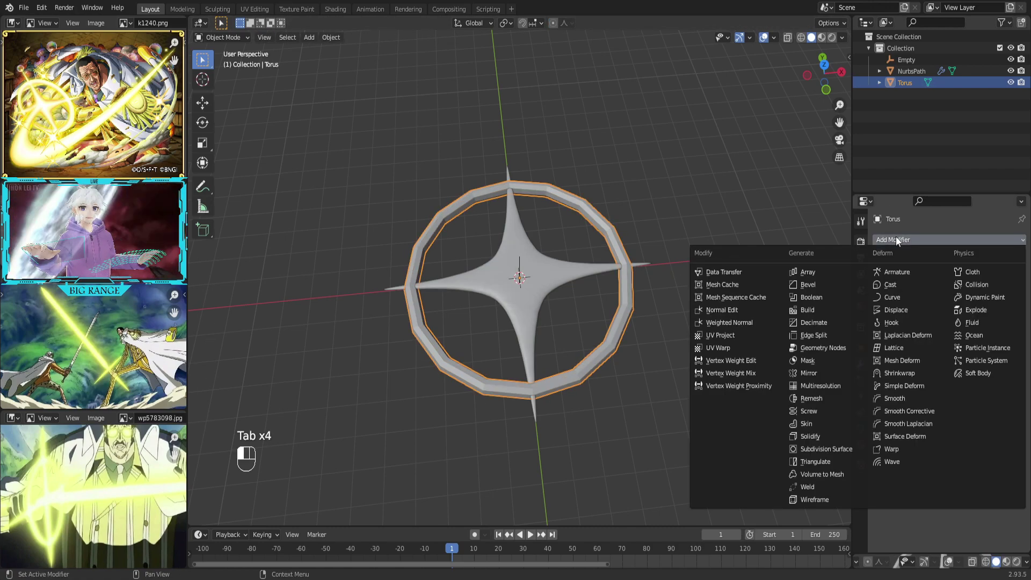
{"action": "left_click", "coordinate": [839, 451]}
{"action": "key", "text": "Tab"}
{"action": "key", "text": "Tab"}
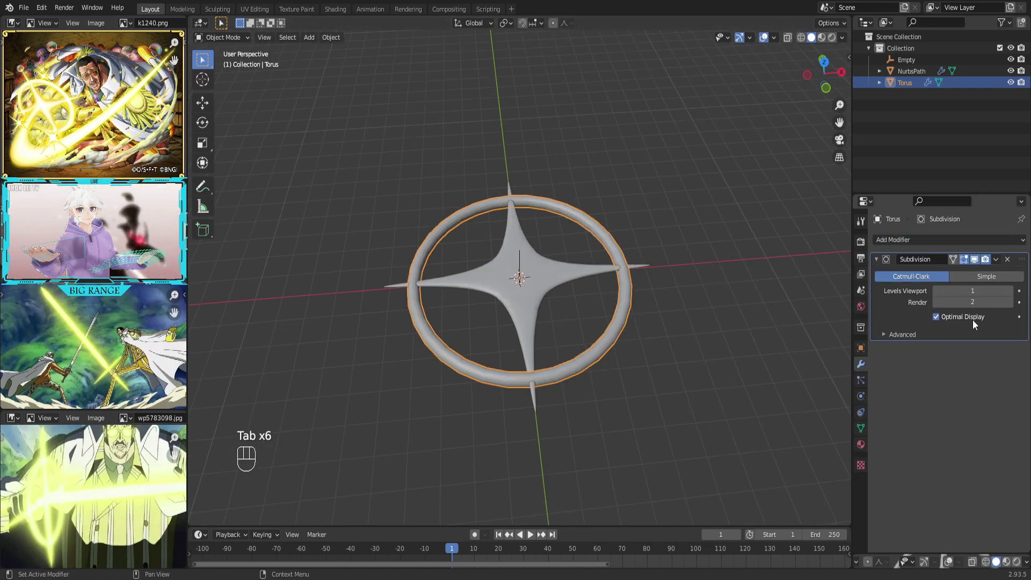
{"action": "left_click", "coordinate": [1012, 292]}
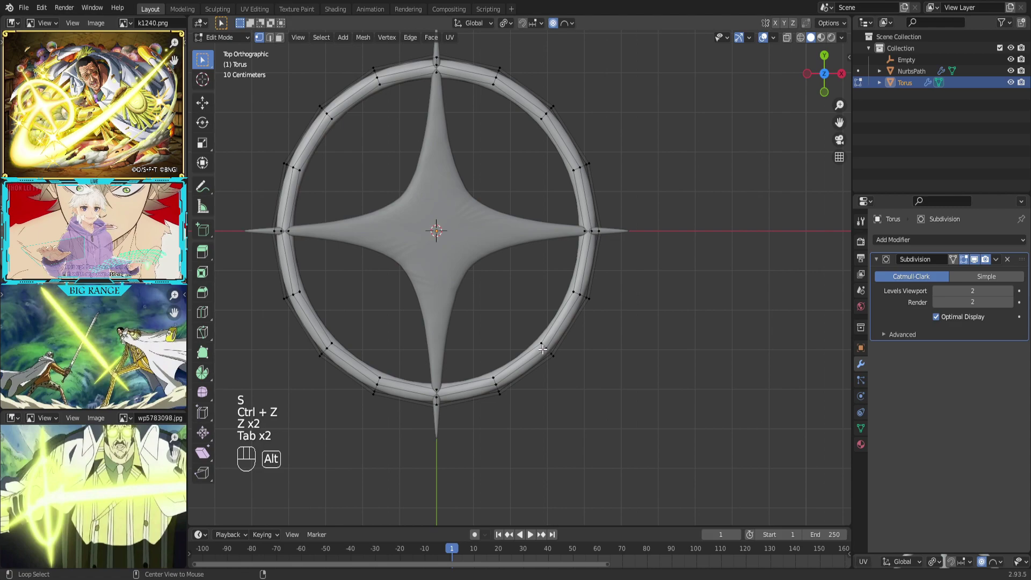
Step: Set the pivot to Individual Origins and proportionally scale the ring vertices
{"action": "key", "text": "z"}
{"action": "left_click", "coordinate": [506, 22]}
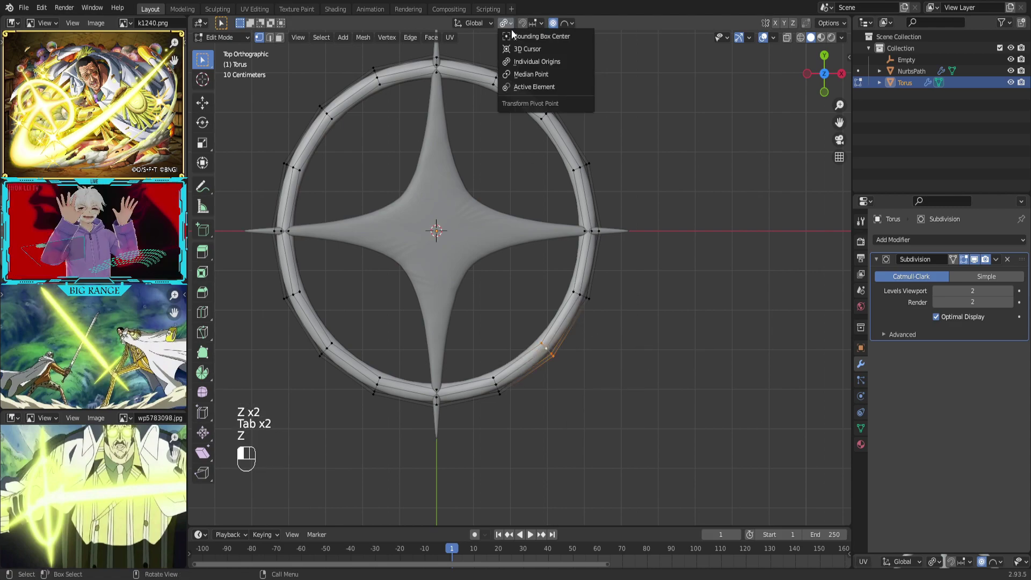
{"action": "left_click", "coordinate": [546, 64]}
{"action": "mouse_move", "coordinate": [789, 214]}
{"action": "middle_mouse_down"}
{"action": "mouse_move", "coordinate": [578, 299]}
{"action": "mouse_move", "coordinate": [533, 401]}
{"action": "middle_mouse_up"}
{"action": "scroll", "coordinate": [533, 401], "scroll_direction": "down", "scroll_amount": 3}
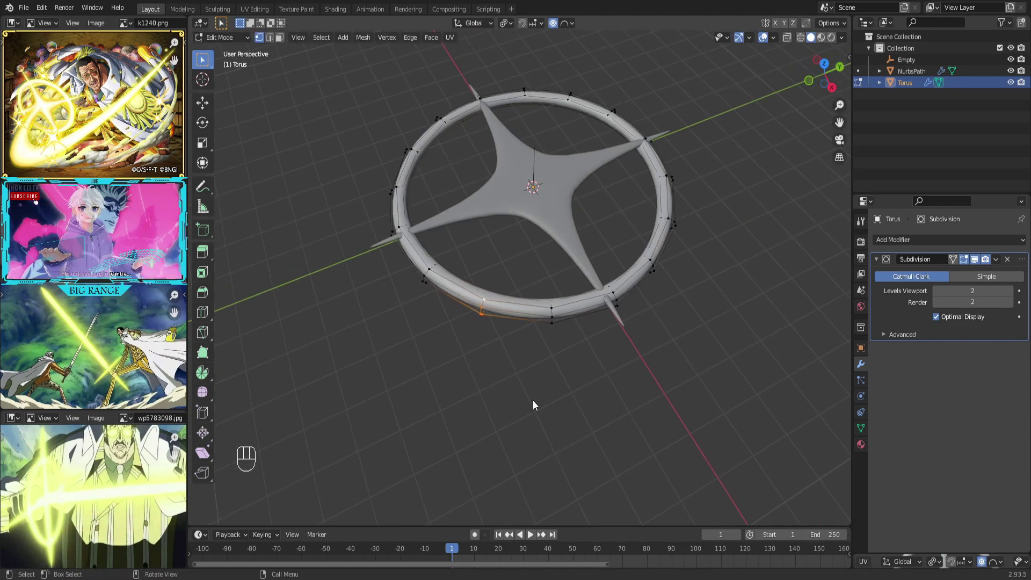
{"action": "key", "text": "s"}
{"action": "scroll", "coordinate": [543, 396], "scroll_direction": "up", "scroll_amount": 1}
{"action": "scroll", "coordinate": [544, 395], "scroll_direction": "up", "scroll_amount": 1}
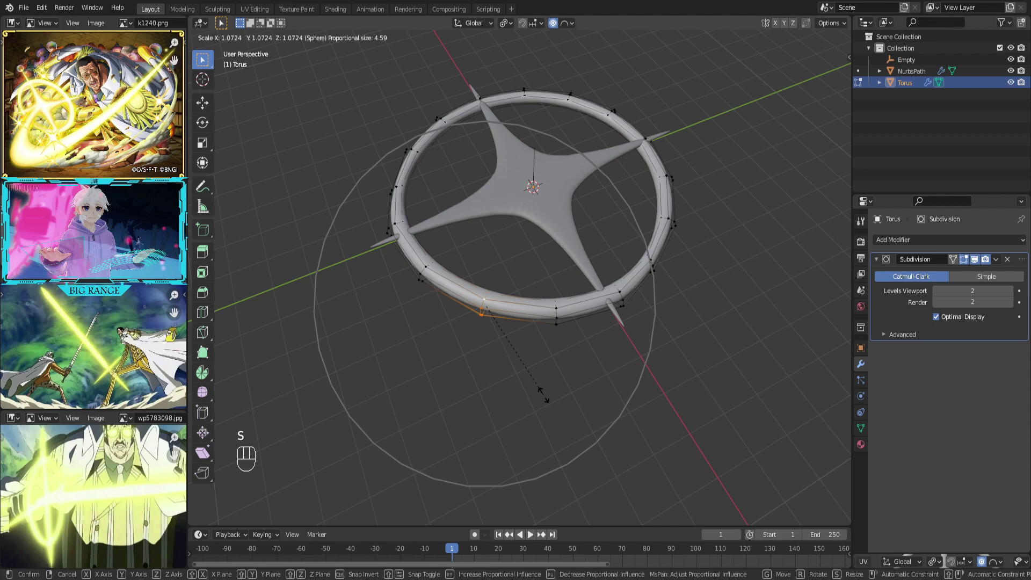
{"action": "left_click", "coordinate": [580, 406]}
{"action": "key", "text": "KP_7"}
Step: Redo the proportional scale of the ring vertices so the ring hugs the star's points
{"action": "key", "text": "Tab"}
{"action": "key", "text": "Tab"}
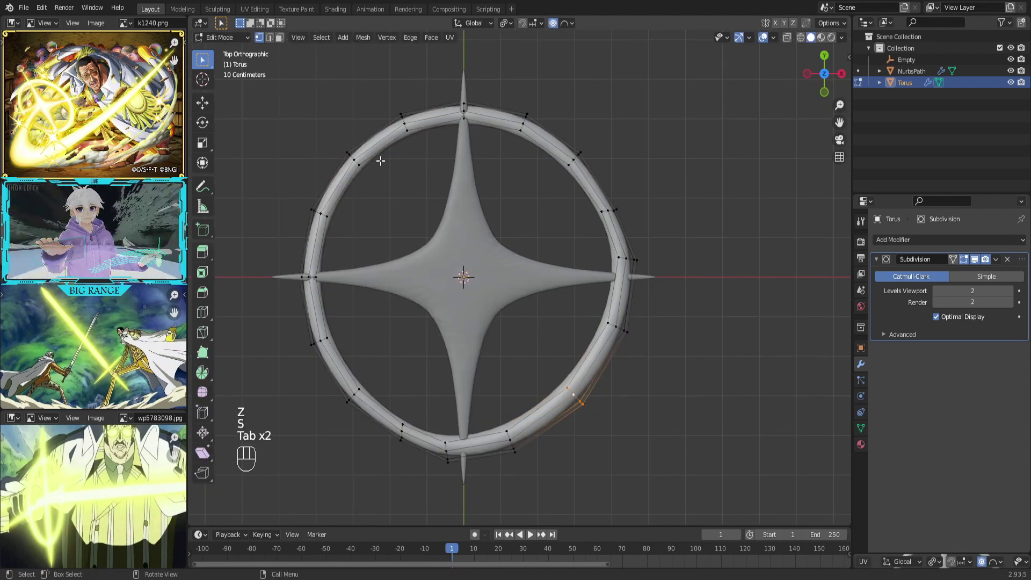
{"action": "key", "text": "s"}
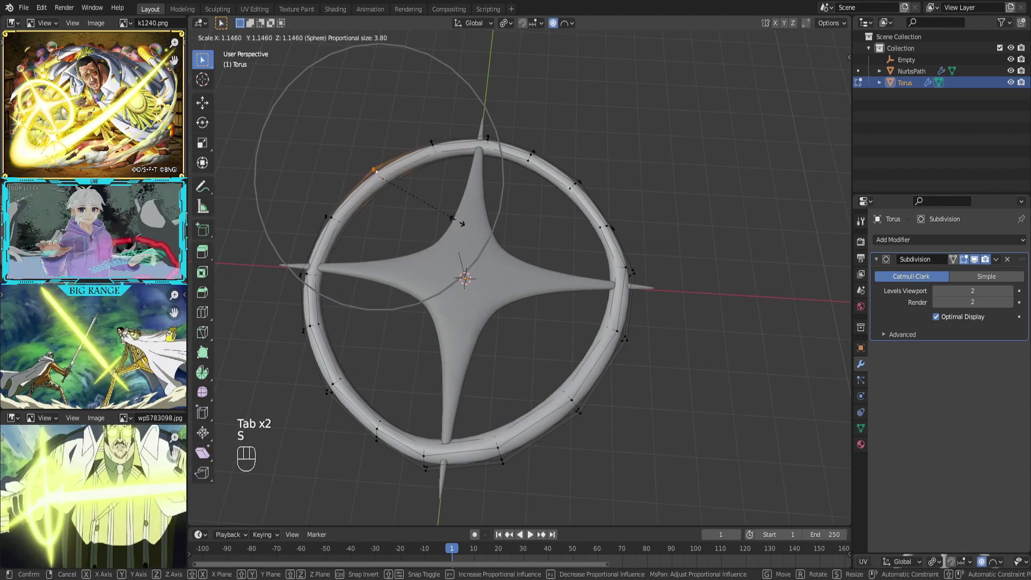
{"action": "key", "text": "ctrl+z"}
{"action": "key", "text": "s"}
{"action": "left_click", "coordinate": [575, 203]}
{"action": "key", "text": "Tab"}
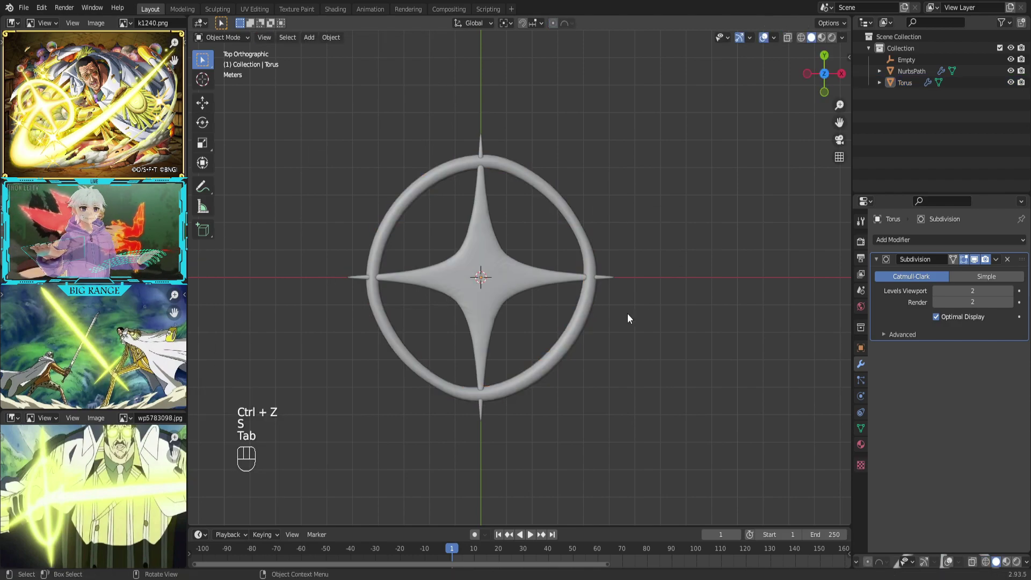
{"action": "mouse_move", "coordinate": [627, 314]}
{"action": "middle_mouse_down"}
{"action": "mouse_move", "coordinate": [556, 248]}
{"action": "mouse_move", "coordinate": [596, 315]}
{"action": "mouse_move", "coordinate": [547, 295]}
{"action": "middle_mouse_up"}
Step: Flatten the ring along Z and move it vertically into place
{"action": "left_click", "coordinate": [556, 252]}
{"action": "key", "text": "s"}
{"action": "key", "text": "z"}
{"action": "left_click", "coordinate": [587, 296]}
{"action": "key", "text": "g"}
{"action": "key", "text": "z"}
{"action": "left_click", "coordinate": [556, 339]}
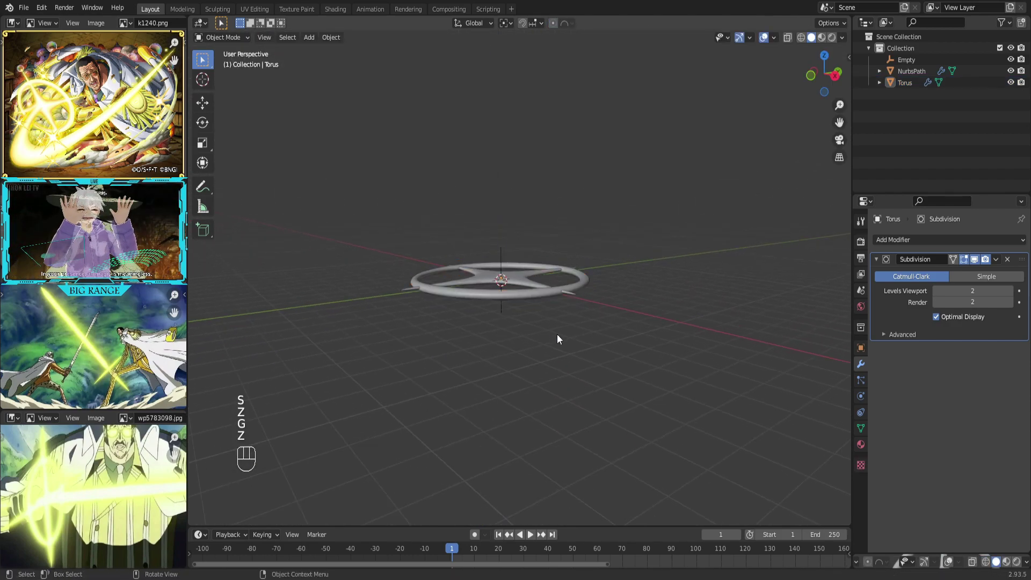
Step: Add a cube at the ring's centre and scale it along Y
{"action": "mouse_move", "coordinate": [556, 338]}
{"action": "middle_mouse_down"}
{"action": "mouse_move", "coordinate": [544, 373]}
{"action": "mouse_move", "coordinate": [598, 368]}
{"action": "mouse_move", "coordinate": [523, 409]}
{"action": "middle_mouse_up"}
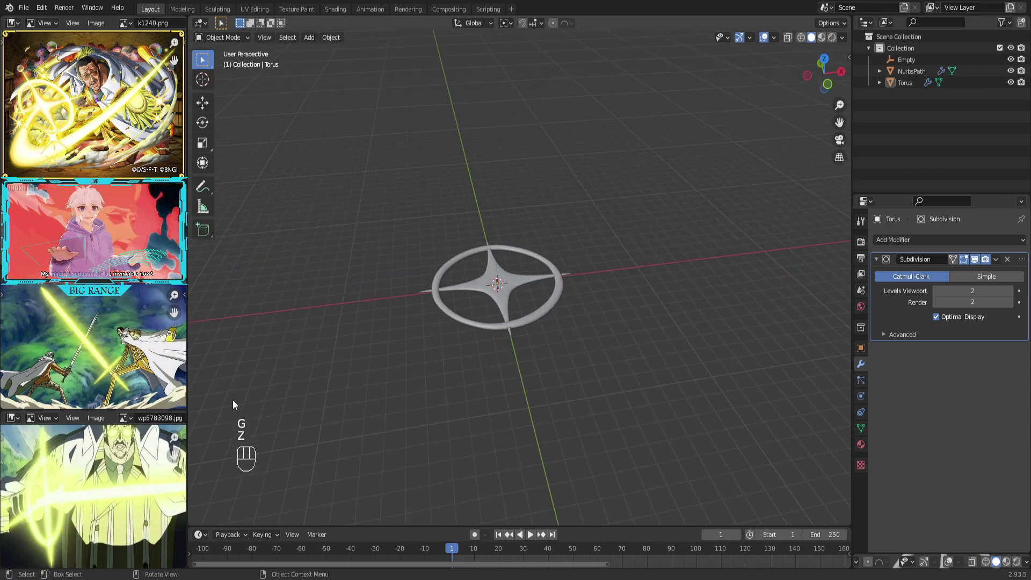
{"action": "mouse_move", "coordinate": [493, 376]}
{"action": "middle_mouse_down"}
{"action": "mouse_move", "coordinate": [517, 352]}
{"action": "mouse_move", "coordinate": [525, 382]}
{"action": "mouse_move", "coordinate": [494, 377]}
{"action": "mouse_move", "coordinate": [497, 394]}
{"action": "middle_mouse_up"}
{"action": "key", "text": "shift+a"}
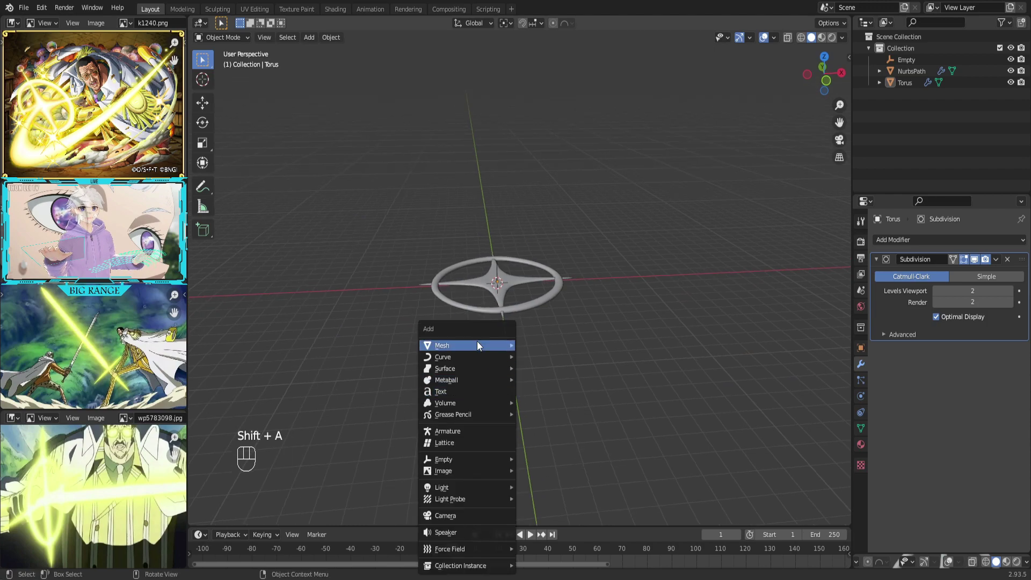
{"action": "left_click", "coordinate": [546, 354]}
{"action": "key", "text": "s"}
{"action": "key", "text": "y"}
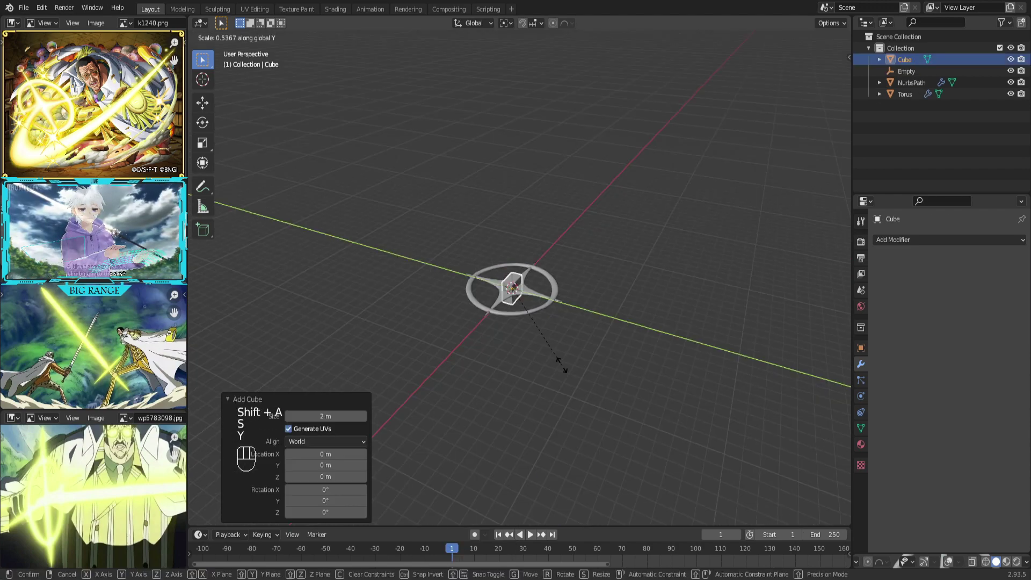
{"action": "key", "text": "KP_1"}
Step: Pull the cube's top vertices up along Z into a tall blade
{"action": "key", "text": "Tab"}
{"action": "key", "text": "z"}
{"action": "key", "text": "z"}
{"action": "key", "text": "g"}
{"action": "key", "text": "y"}
{"action": "key", "text": "ctrl+z"}
{"action": "key", "text": "z"}
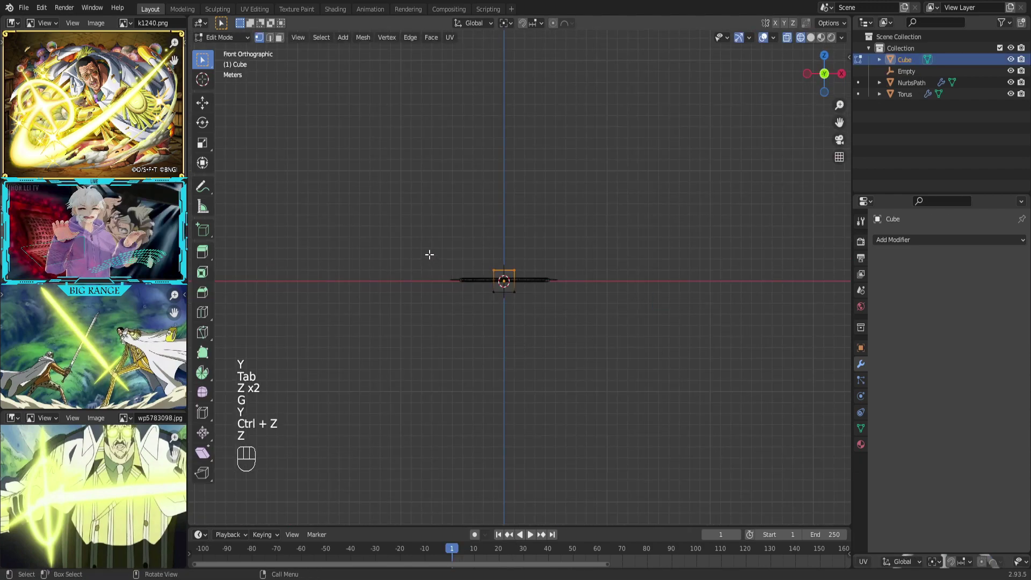
{"action": "key", "text": "z"}
{"action": "key", "text": "g"}
{"action": "key", "text": "z"}
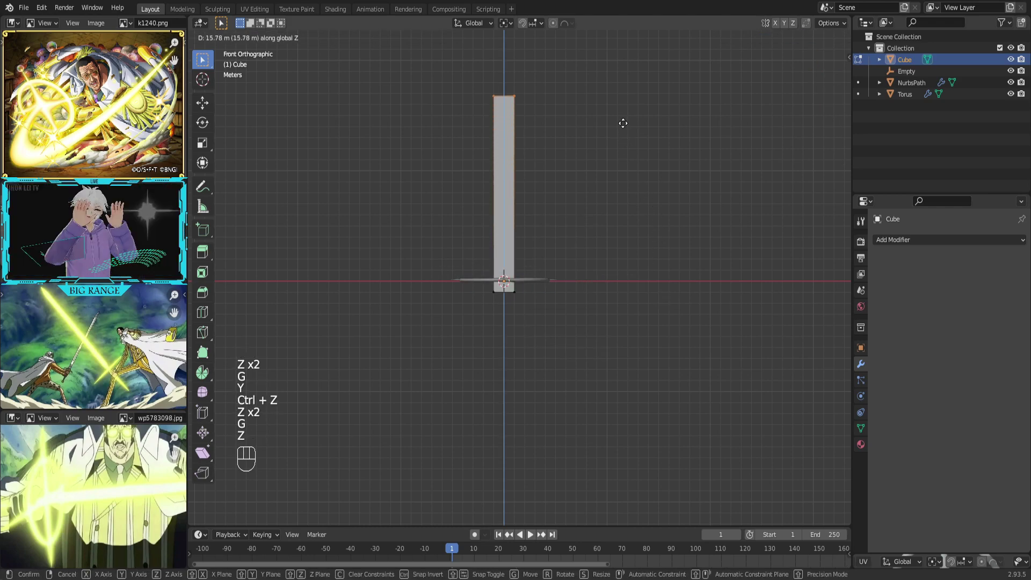
Step: Add an edge loop across the blade and give it a Subdivision Surface modifier
{"action": "key", "text": "ctrl+r"}
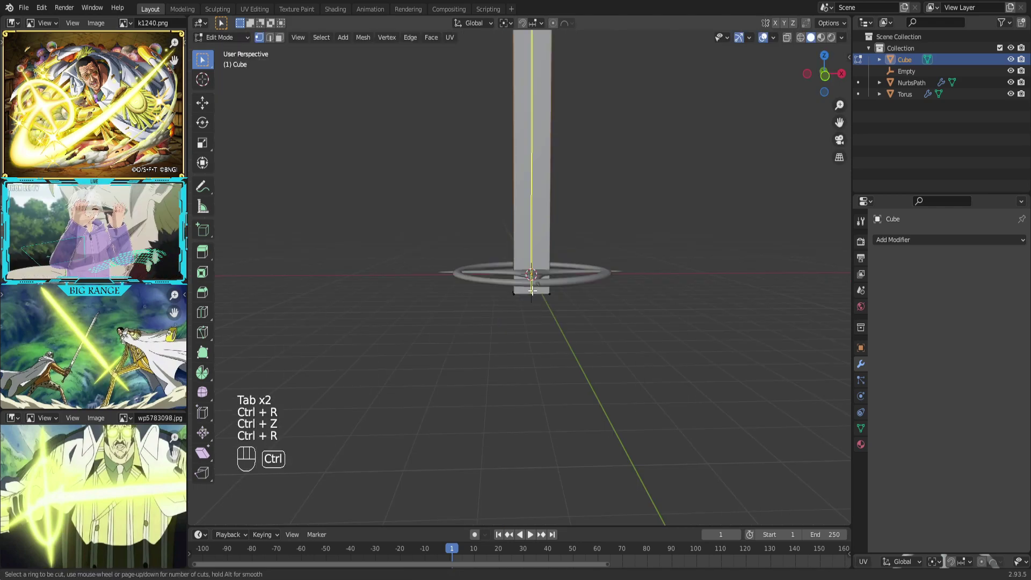
{"action": "left_click", "coordinate": [531, 290]}
{"action": "key", "text": "Tab"}
{"action": "left_click", "coordinate": [910, 239]}
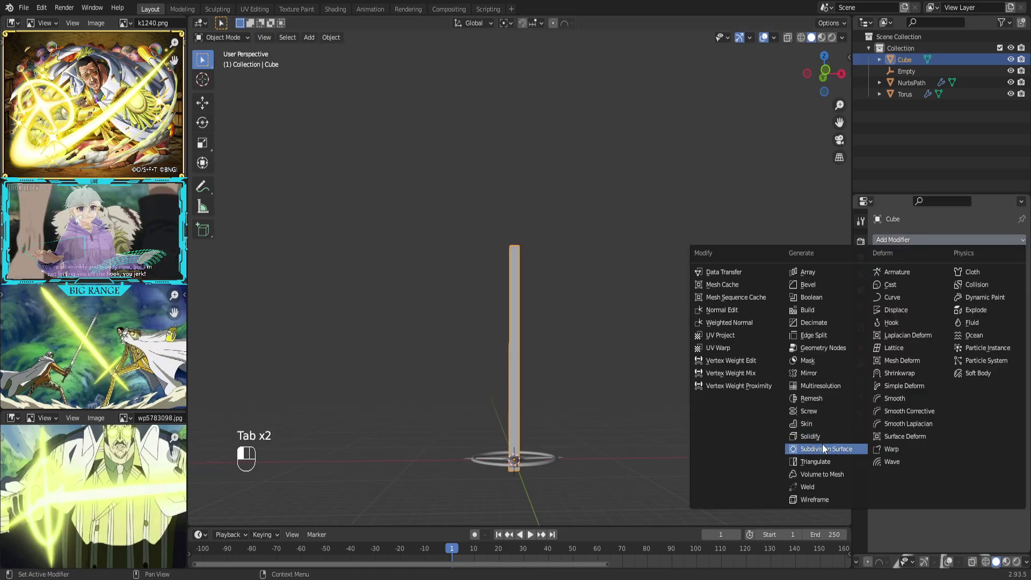
{"action": "left_click", "coordinate": [822, 449]}
{"action": "mouse_move", "coordinate": [649, 469]}
{"action": "middle_mouse_down"}
{"action": "mouse_move", "coordinate": [586, 407]}
{"action": "mouse_move", "coordinate": [543, 413]}
{"action": "middle_mouse_up"}
Step: Raise the blade's top vertex along Z into a pointed tip
{"action": "key", "text": "Tab"}
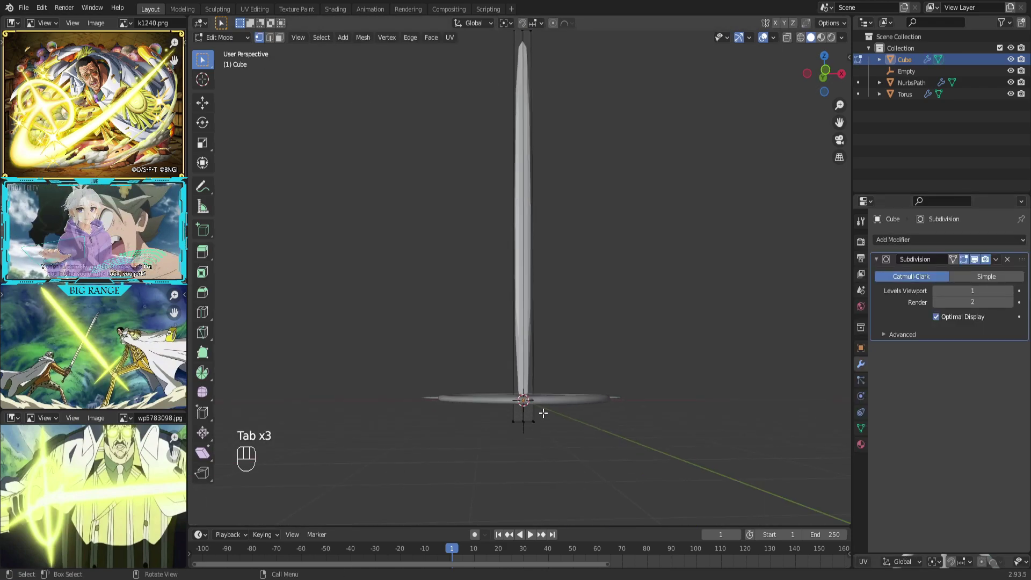
{"action": "key", "text": "ctrl+a"}
{"action": "key", "text": "Tab"}
{"action": "key", "text": "ctrl+r"}
{"action": "key", "text": "KP_1"}
{"action": "scroll", "coordinate": [617, 247], "scroll_direction": "up", "scroll_amount": 5}
{"action": "key", "text": "z"}
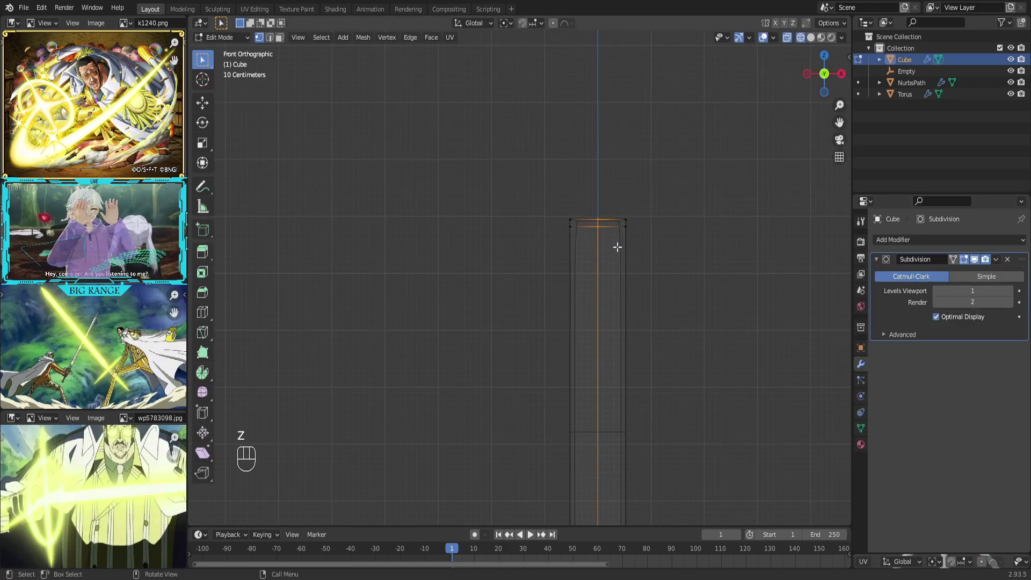
{"action": "key", "text": "z"}
{"action": "key", "text": "g"}
{"action": "key", "text": "z"}
{"action": "left_click", "coordinate": [649, 207]}
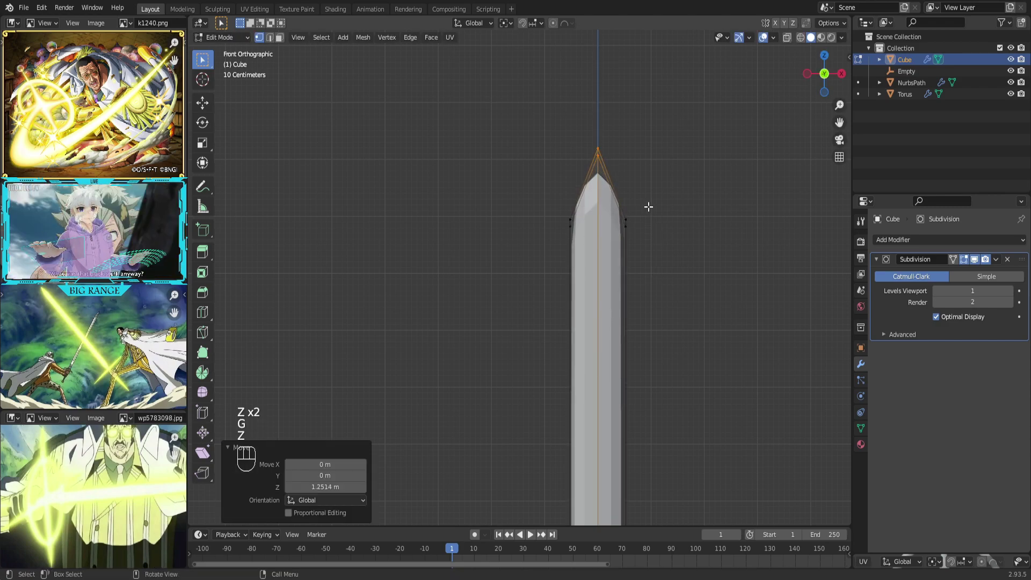
Step: Select two edge loops along the blade and scale them along Y
{"action": "mouse_move", "coordinate": [649, 207]}
{"action": "middle_mouse_down"}
{"action": "mouse_move", "coordinate": [567, 356]}
{"action": "mouse_move", "coordinate": [500, 338]}
{"action": "mouse_move", "coordinate": [589, 365]}
{"action": "mouse_move", "coordinate": [548, 376]}
{"action": "middle_mouse_up"}
{"action": "left_click", "coordinate": [568, 356], "text": "alt+shift"}
{"action": "left_click", "coordinate": [500, 339], "text": "alt+shift"}
{"action": "key", "text": "s"}
{"action": "key", "text": "y"}
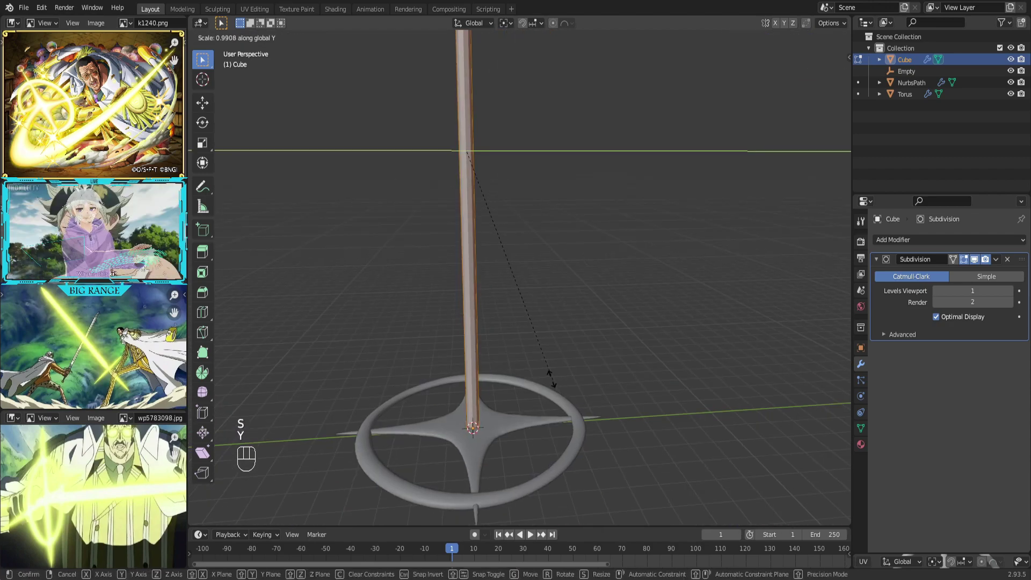
Step: Thin the blade to 0.223 along Y and rotate it 90° around X
{"action": "left_click", "coordinate": [490, 198]}
{"action": "scroll", "coordinate": [568, 217], "scroll_direction": "up", "scroll_amount": 3}
{"action": "scroll", "coordinate": [595, 270], "scroll_direction": "up", "scroll_amount": 2}
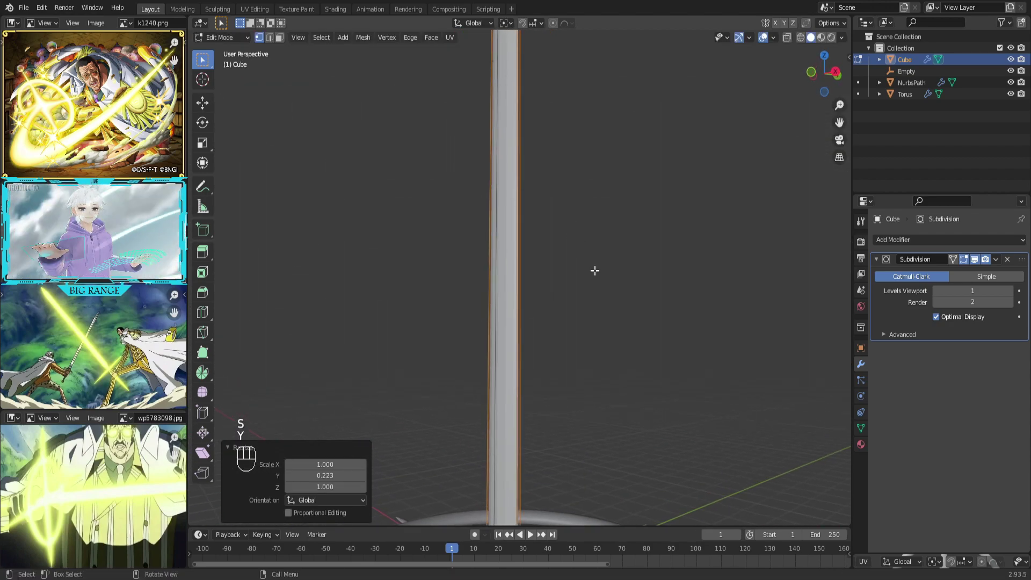
{"action": "key", "text": "Tab"}
{"action": "middle_click_drag", "start_coordinate": [595, 270], "coordinate": [628, 365]}
{"action": "scroll", "coordinate": [626, 365], "scroll_direction": "up", "scroll_amount": 2}
{"action": "key", "text": "r"}
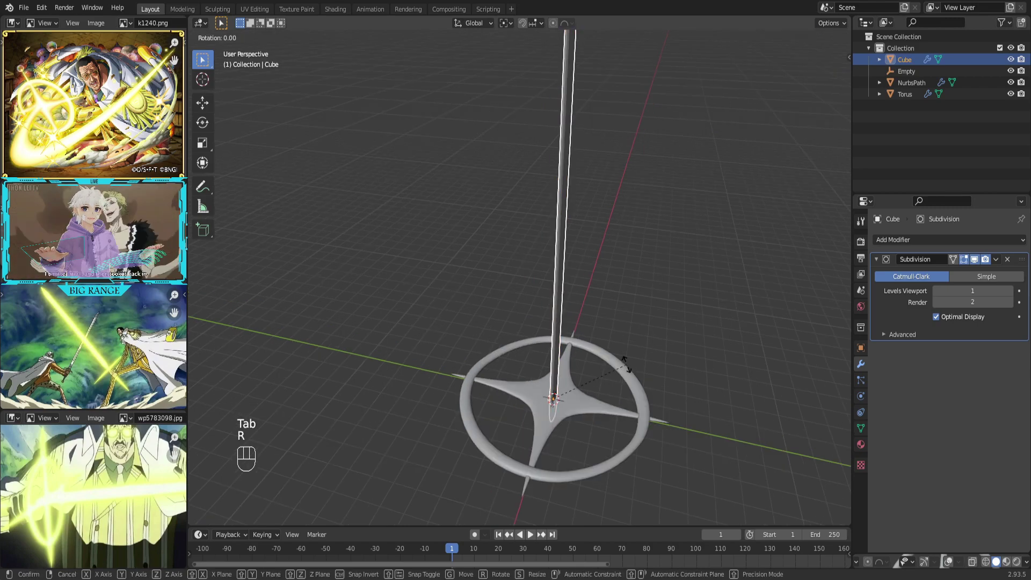
{"action": "key", "text": "x"}
{"action": "key", "text": "KP_9"}
{"action": "key", "text": "KP_0"}
{"action": "key", "text": "KP_Enter"}
Step: Flip the blade a further 180° around X
{"action": "key", "text": "r"}
{"action": "key", "text": "x"}
{"action": "key", "text": "KP_1"}
{"action": "key", "text": "KP_8"}
{"action": "key", "text": "KP_0"}
{"action": "key", "text": "KP_Enter"}
Step: Stand the ring and star upright at 90° on X and move them along Y
{"action": "left_click", "coordinate": [669, 440], "text": "shift"}
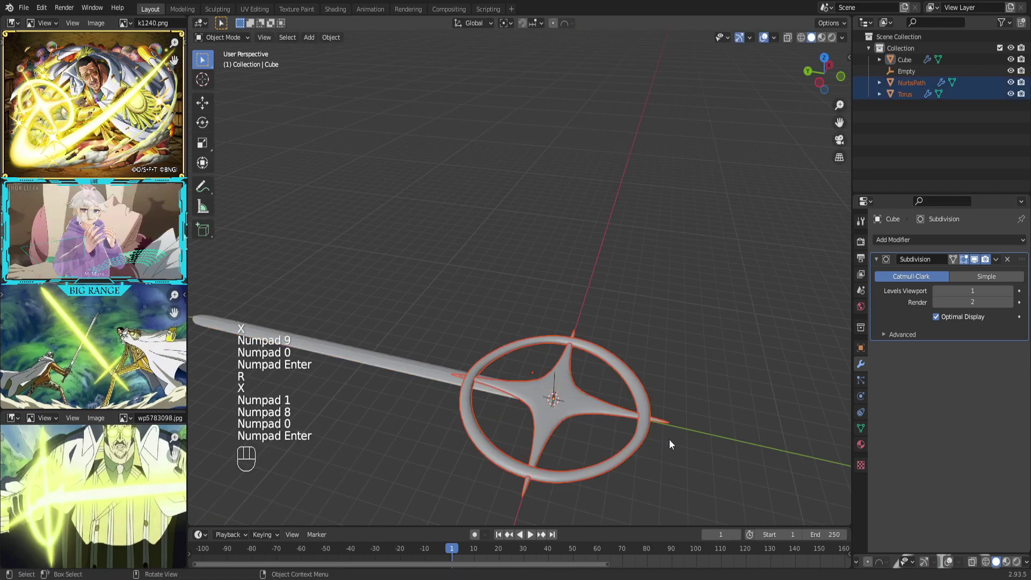
{"action": "key", "text": "r"}
{"action": "key", "text": "x"}
{"action": "key", "text": "KP_9"}
{"action": "key", "text": "KP_0"}
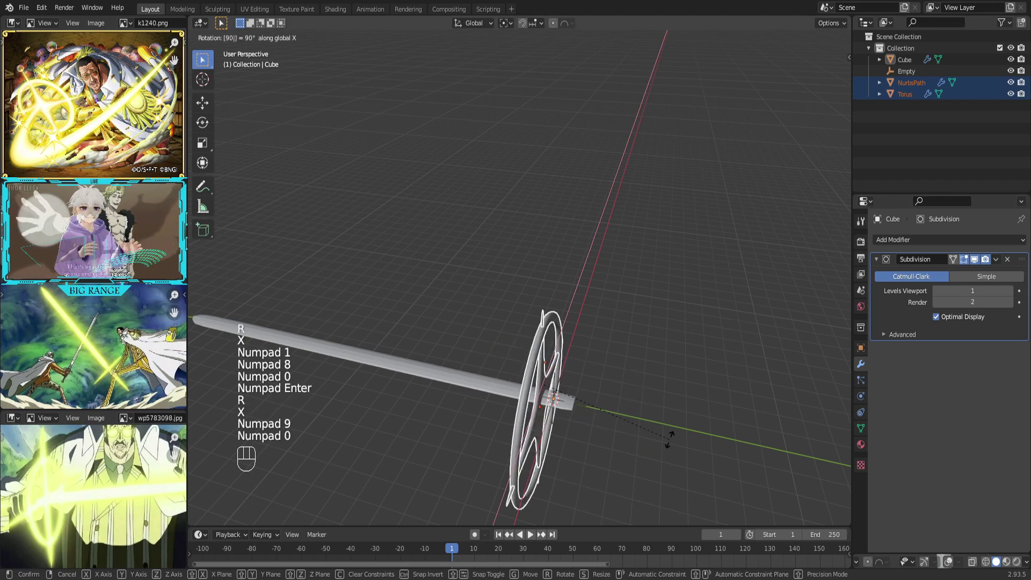
{"action": "key", "text": "KP_Enter"}
{"action": "key", "text": "g"}
{"action": "key", "text": "y"}
{"action": "left_click", "coordinate": [732, 465]}
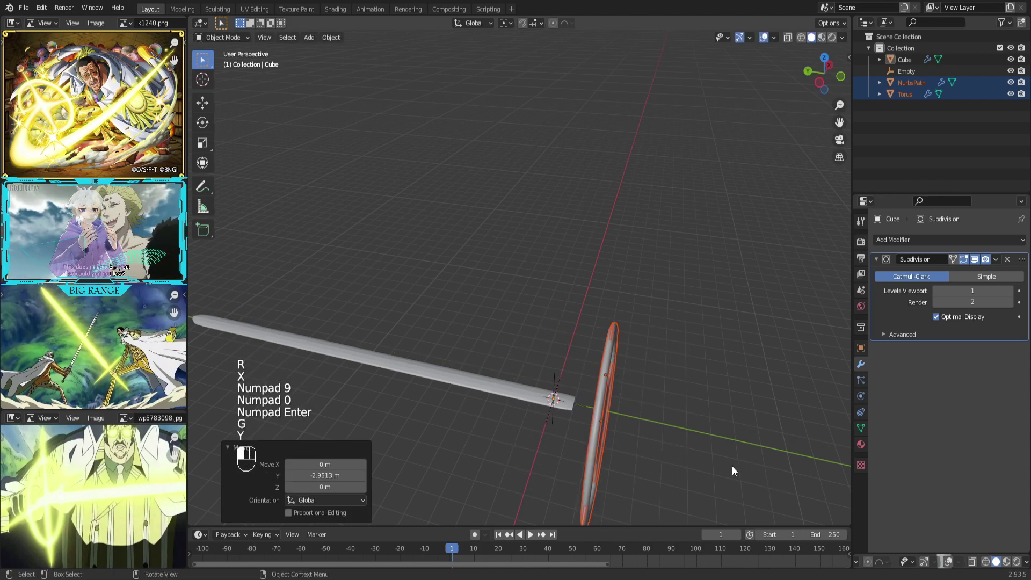
Step: Undo the ring's move and rotation, then scale the blade mesh in Edit Mode
{"action": "key", "text": "ctrl+z"}
{"action": "key", "text": "ctrl+z"}
{"action": "key", "text": "ctrl+z"}
{"action": "key", "text": "Tab"}
{"action": "key", "text": "z"}
{"action": "key", "text": "z"}
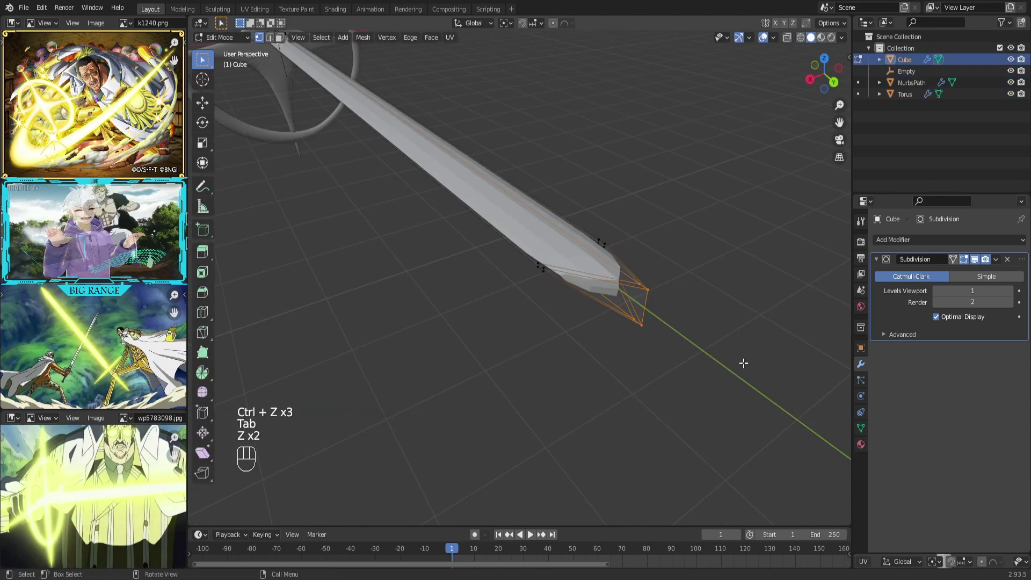
{"action": "middle_click_drag", "start_coordinate": [744, 364], "coordinate": [736, 329]}
{"action": "key", "text": "s"}
{"action": "key", "text": "z"}
Step: Confirm flattening the blade and add an edge loop near its tip
{"action": "left_click", "coordinate": [663, 331]}
{"action": "key", "text": "KP_7"}
{"action": "key", "text": "ctrl+r"}
{"action": "left_click", "coordinate": [424, 351]}
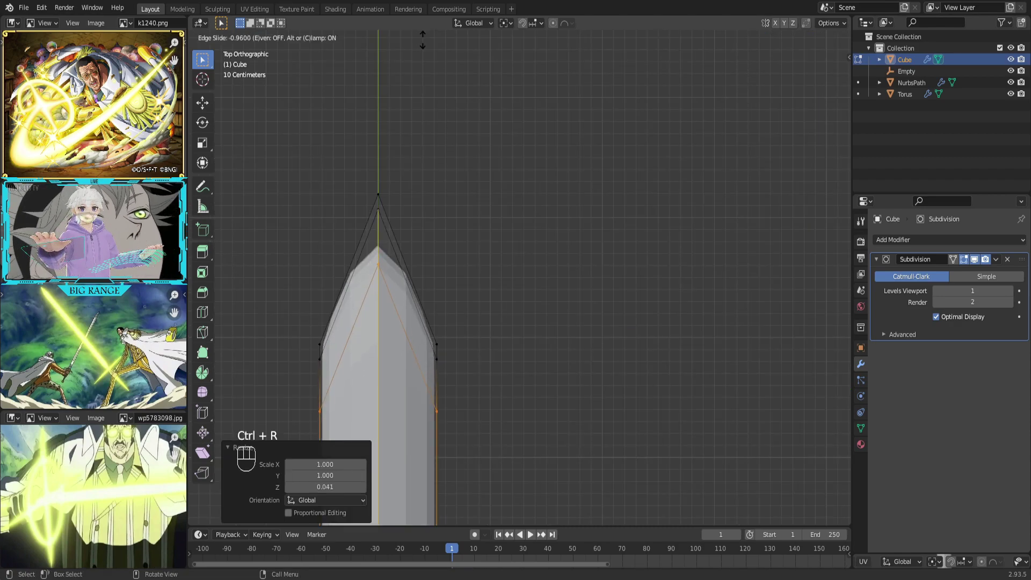
{"action": "left_click", "coordinate": [400, 79]}
{"action": "middle_click_drag", "start_coordinate": [400, 78], "coordinate": [334, 213]}
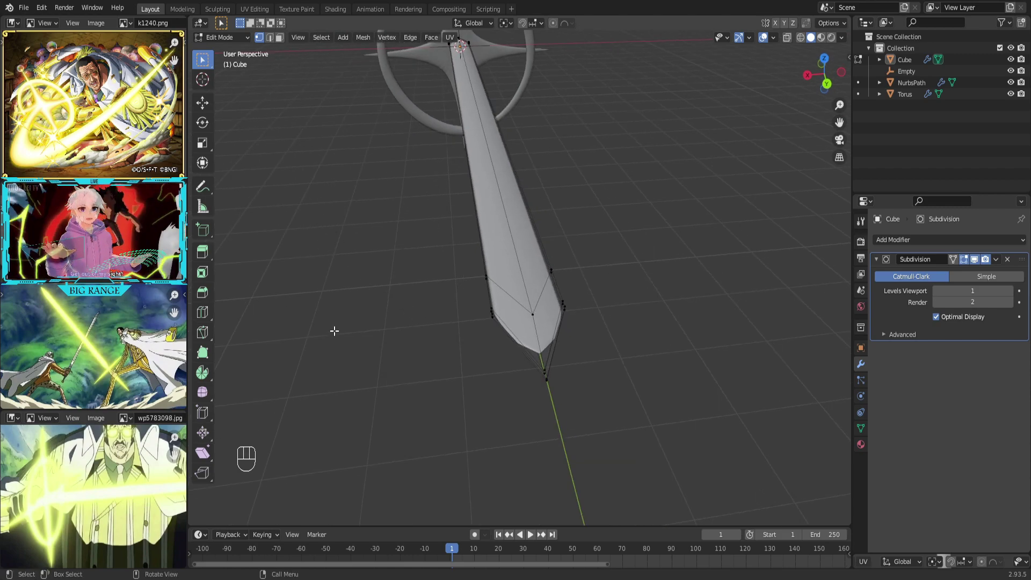
Step: Grow the selection around the blade tip and apply Edge Crease to it
{"action": "key", "text": "ctrl+KP_Add"}
{"action": "left_click", "coordinate": [412, 38]}
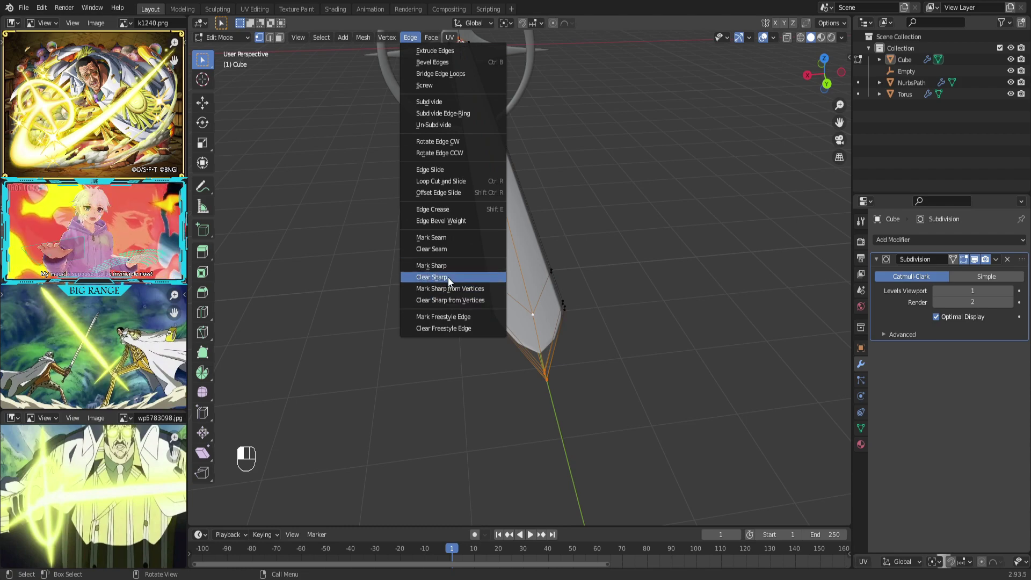
{"action": "left_click", "coordinate": [458, 211]}
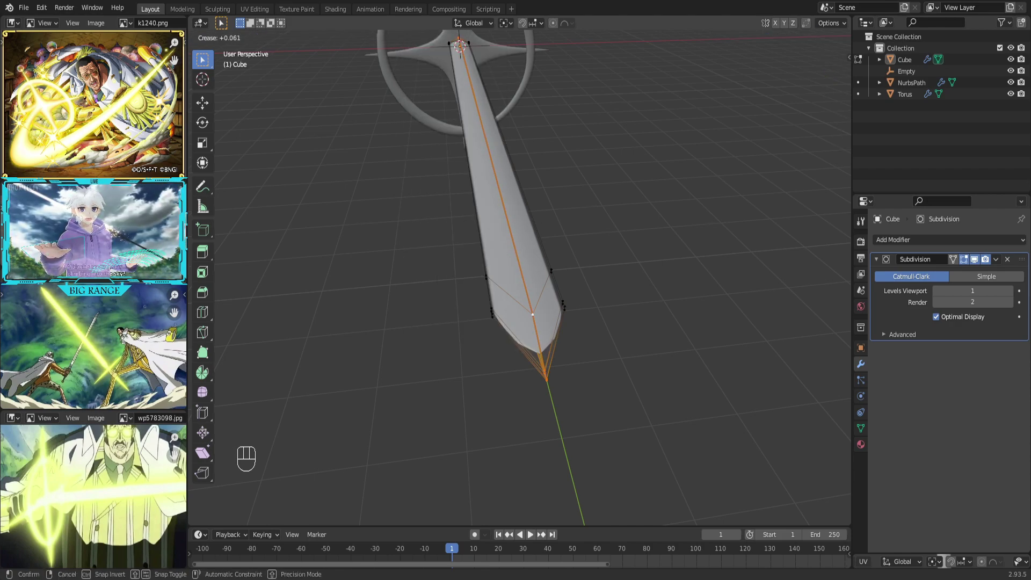
{"action": "key", "text": "Return"}
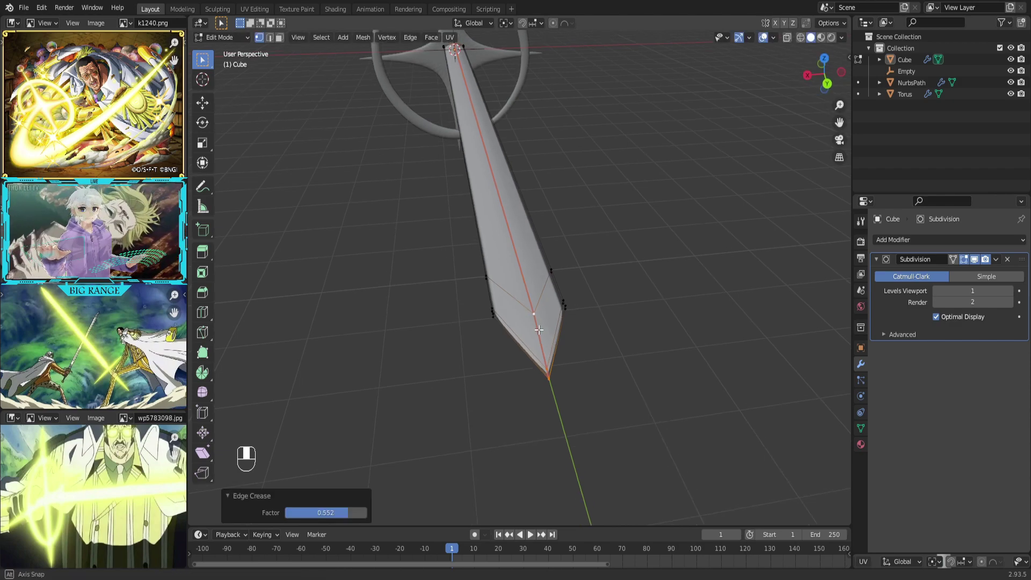
Step: Crease the blade's ridge edge loop and check the smoothed result in Object Mode
{"action": "mouse_move", "coordinate": [532, 314]}
{"action": "middle_mouse_down"}
{"action": "mouse_move", "coordinate": [632, 333]}
{"action": "mouse_move", "coordinate": [532, 298]}
{"action": "middle_mouse_up"}
{"action": "key", "text": "Tab"}
{"action": "key", "text": "Tab"}
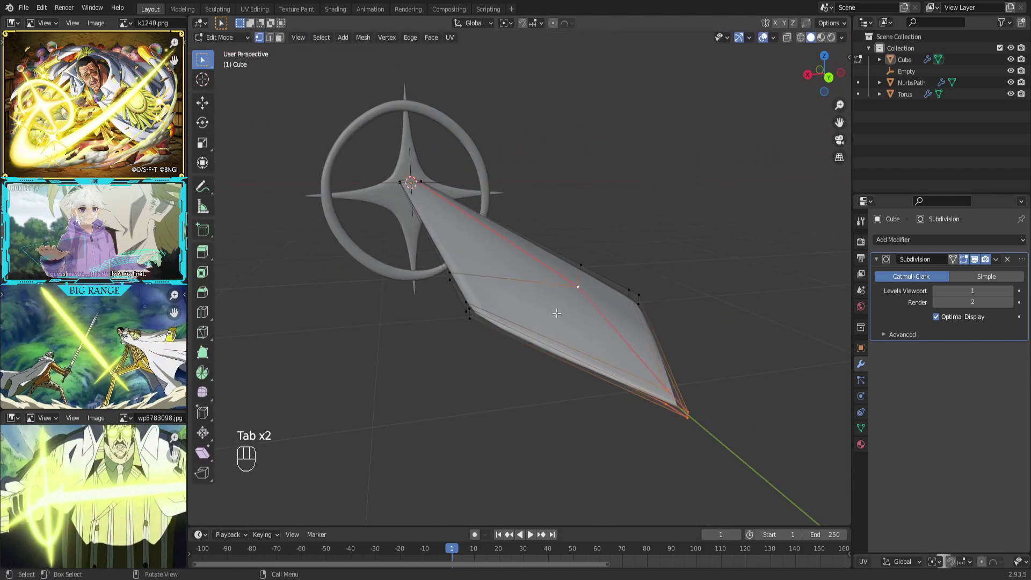
{"action": "left_click", "coordinate": [533, 298], "text": "alt"}
{"action": "scroll", "coordinate": [448, 142], "scroll_direction": "up", "scroll_amount": 3}
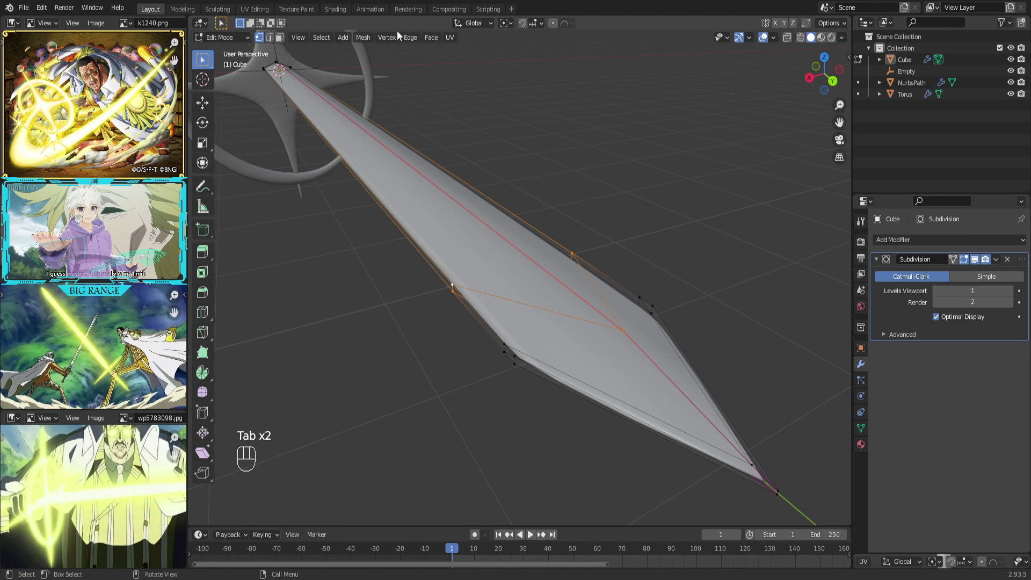
{"action": "left_click", "coordinate": [414, 37]}
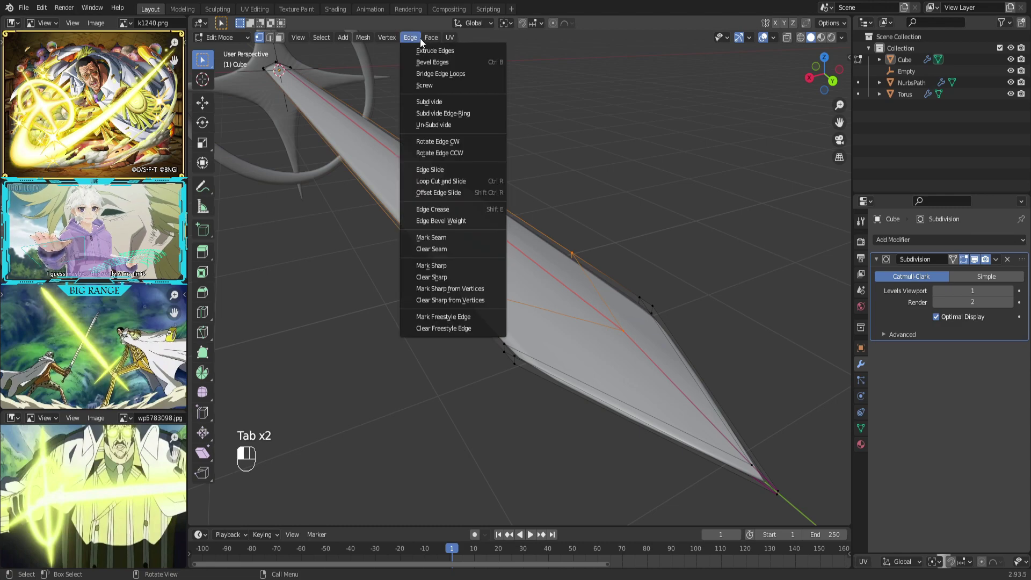
{"action": "left_click", "coordinate": [456, 210]}
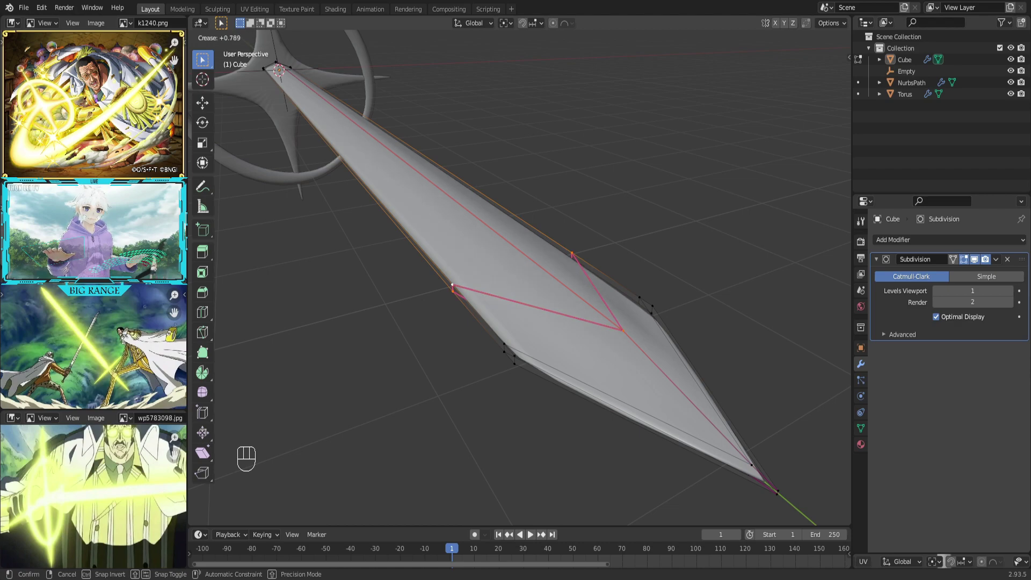
{"action": "left_click", "coordinate": [357, 368]}
{"action": "key", "text": "Tab"}
{"action": "mouse_move", "coordinate": [403, 350]}
{"action": "middle_mouse_down"}
{"action": "mouse_move", "coordinate": [384, 371]}
{"action": "mouse_move", "coordinate": [403, 347]}
{"action": "middle_mouse_up"}
Step: Add a loop cut near the blade base and narrow the lower loop along X
{"action": "key", "text": "Tab"}
{"action": "key", "text": "KP_7"}
{"action": "key", "text": "ctrl+r"}
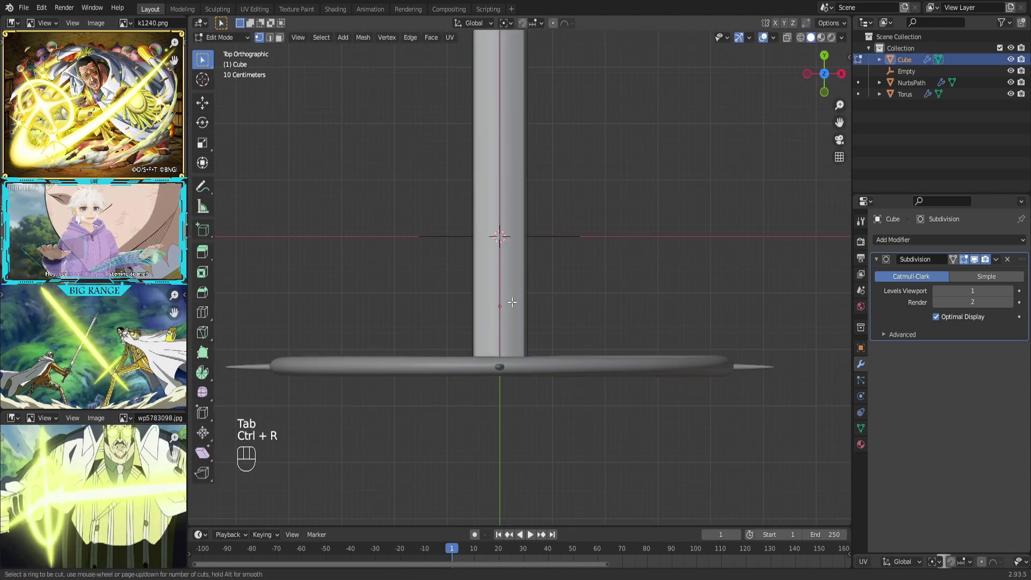
{"action": "left_click", "coordinate": [512, 303]}
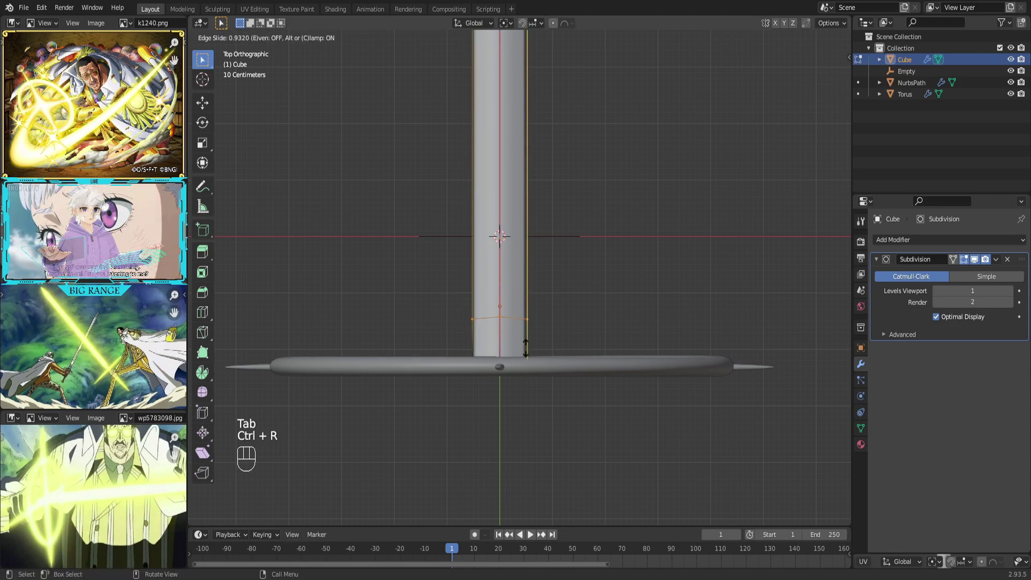
{"action": "left_click", "coordinate": [595, 282]}
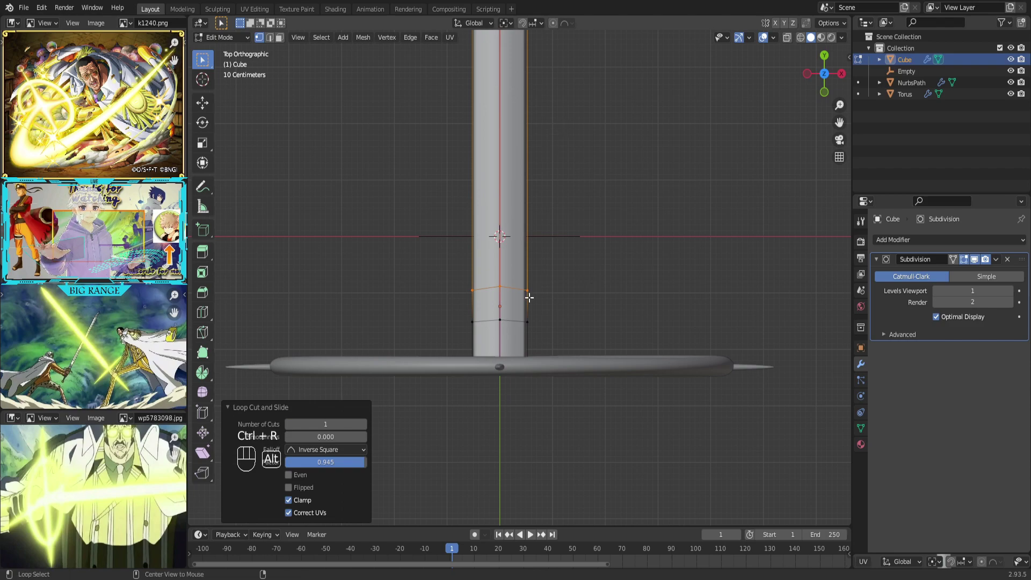
{"action": "left_click", "coordinate": [525, 321], "text": "alt"}
{"action": "key", "text": "s"}
{"action": "key", "text": "x"}
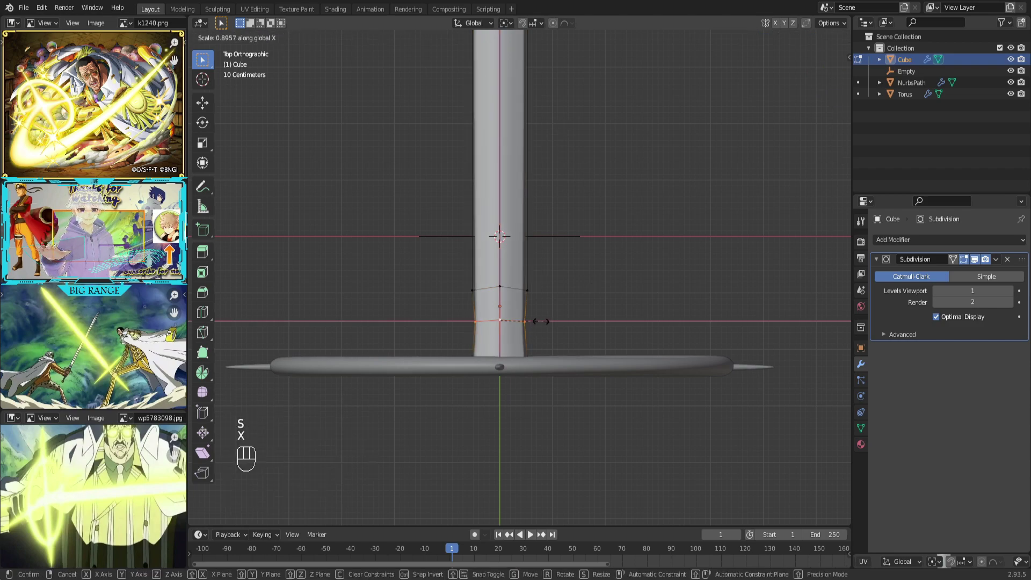
{"action": "left_click", "coordinate": [528, 321]}
Step: Fully crease the loop above the taper and narrow the neck further
{"action": "left_click", "coordinate": [521, 307], "text": "alt"}
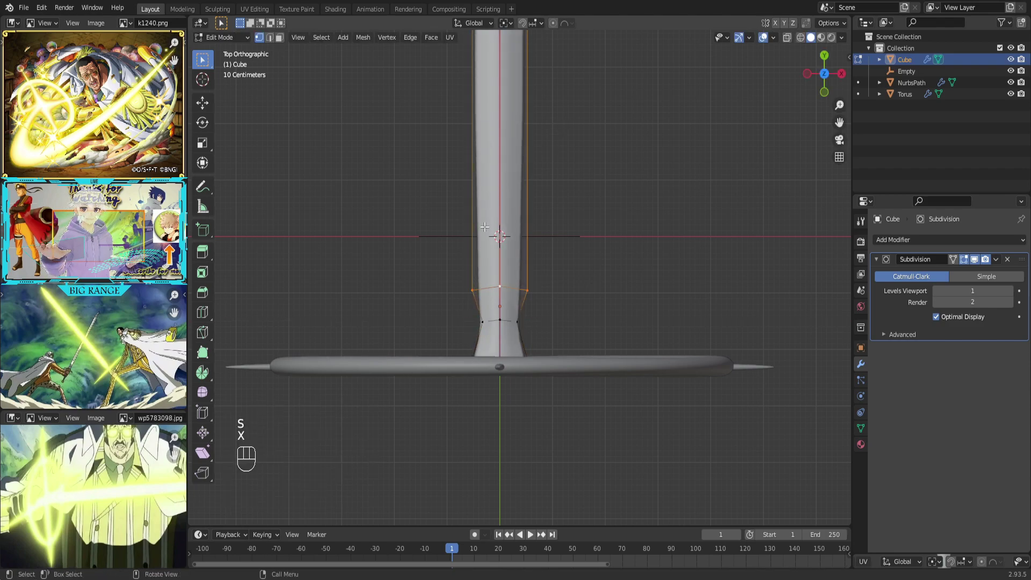
{"action": "left_click", "coordinate": [410, 37]}
{"action": "left_click", "coordinate": [459, 208]}
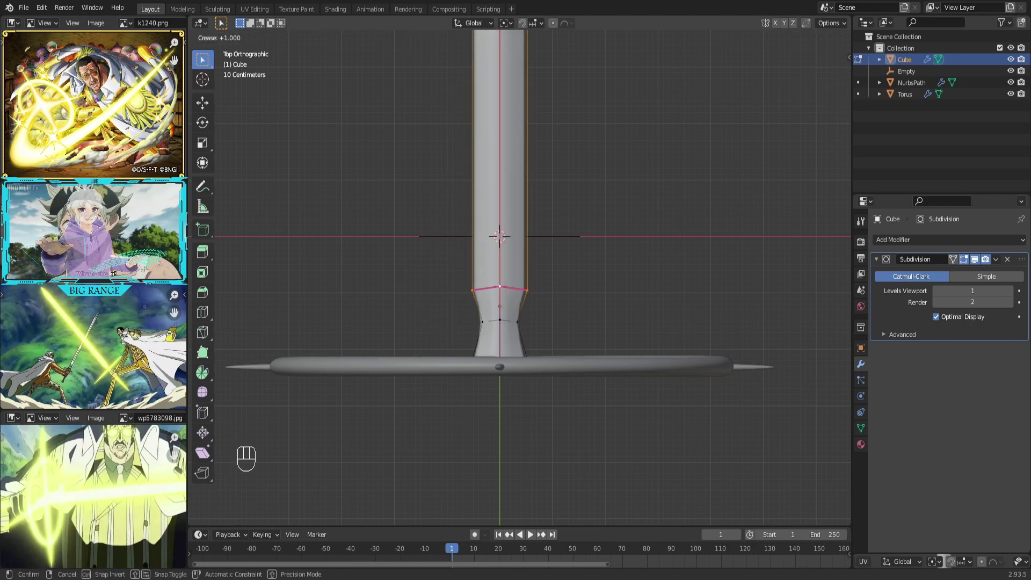
{"action": "left_click", "coordinate": [579, 348]}
{"action": "key", "text": "Tab"}
{"action": "key", "text": "Tab"}
{"action": "scroll", "coordinate": [579, 349], "scroll_direction": "up", "scroll_amount": 3}
{"action": "key", "text": "z"}
{"action": "key", "text": "z"}
{"action": "key", "text": "z"}
{"action": "key", "text": "z"}
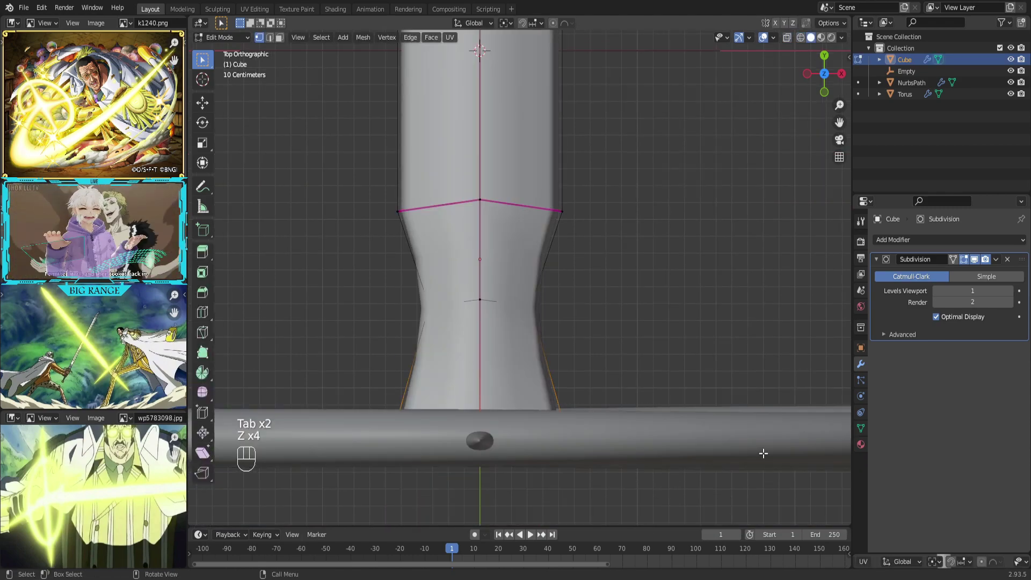
{"action": "key", "text": "s"}
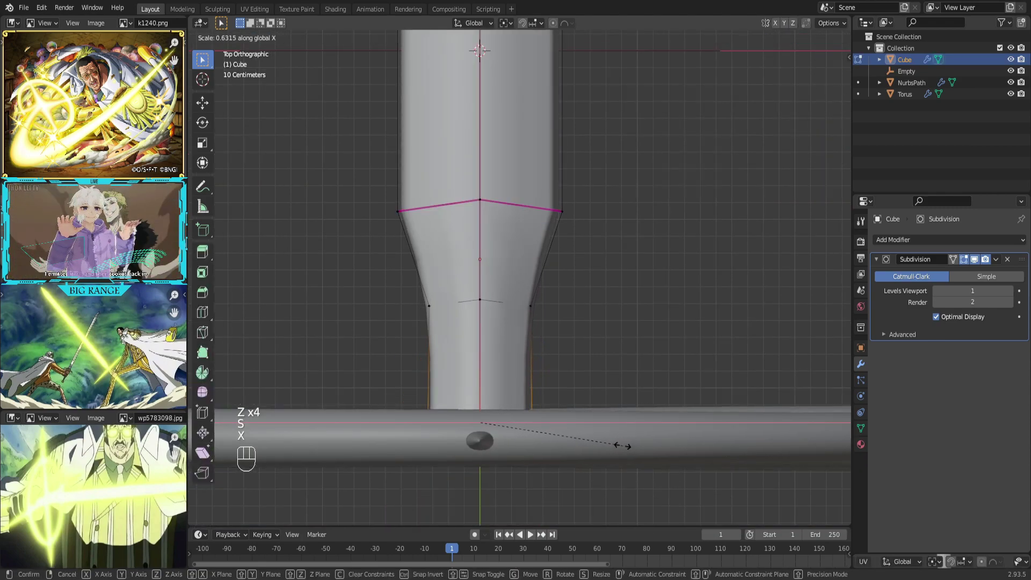
{"action": "left_click", "coordinate": [564, 347]}
Step: Move the bottom end loop along Y and dissolve its edges
{"action": "key", "text": "Tab"}
{"action": "key", "text": "g"}
{"action": "key", "text": "y"}
{"action": "left_click", "coordinate": [554, 336]}
{"action": "key", "text": "Tab"}
{"action": "scroll", "coordinate": [534, 344], "scroll_direction": "up", "scroll_amount": 3}
{"action": "scroll", "coordinate": [553, 355], "scroll_direction": "up", "scroll_amount": 3}
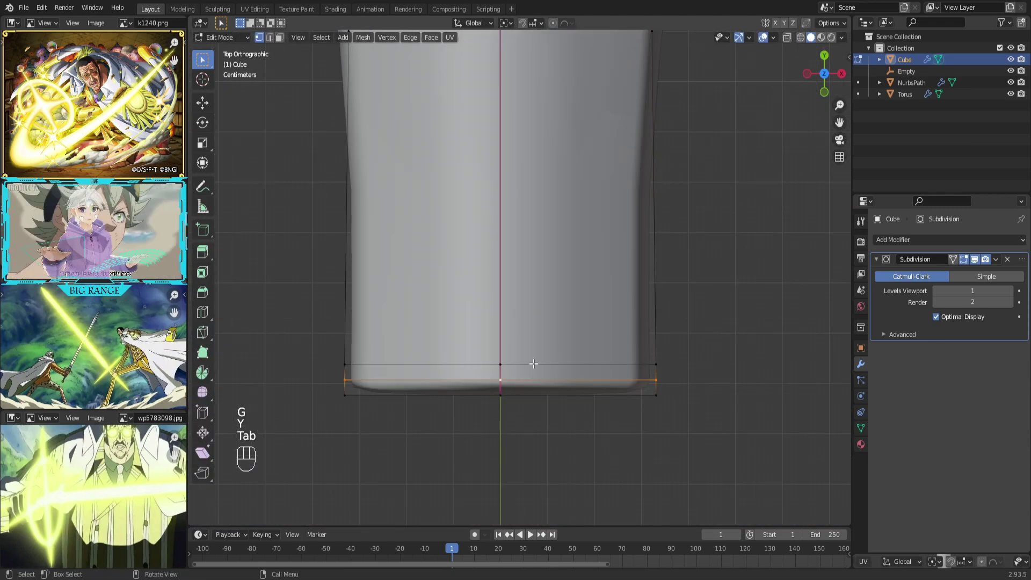
{"action": "key", "text": "Delete"}
{"action": "left_click", "coordinate": [525, 443]}
{"action": "key", "text": "Delete"}
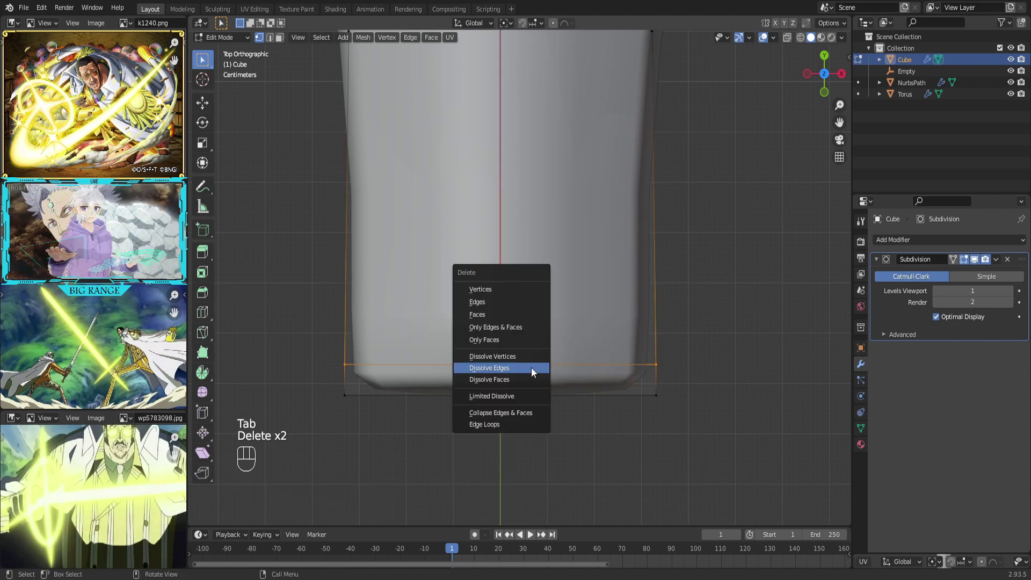
{"action": "left_click", "coordinate": [530, 371]}
Step: Frame the end loop and apply Edge Crease to its edges
{"action": "middle_click_drag", "start_coordinate": [536, 400], "coordinate": [585, 384]}
{"action": "key", "text": "KP_Decimal"}
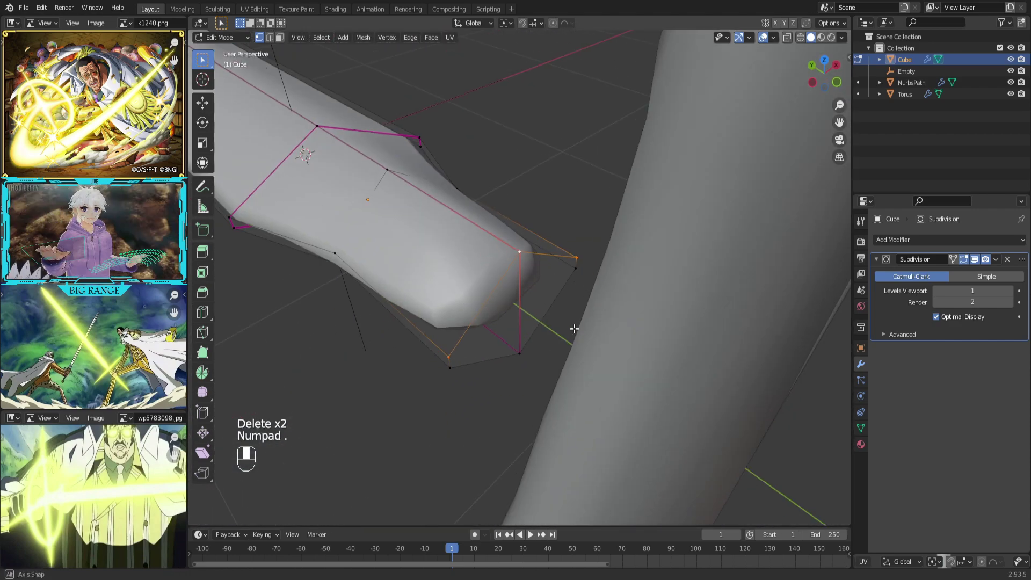
{"action": "left_click", "coordinate": [407, 40]}
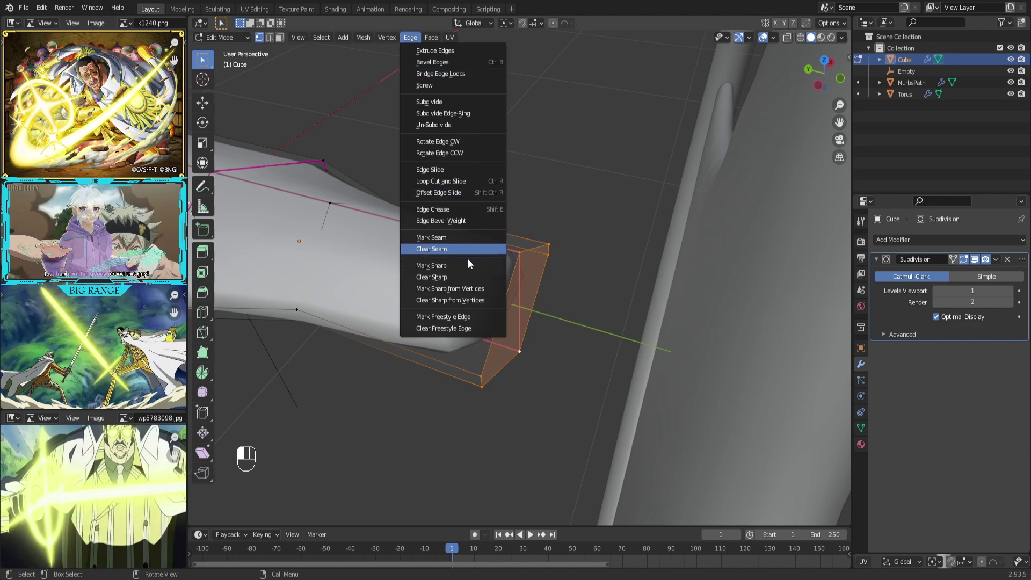
{"action": "left_click", "coordinate": [466, 210]}
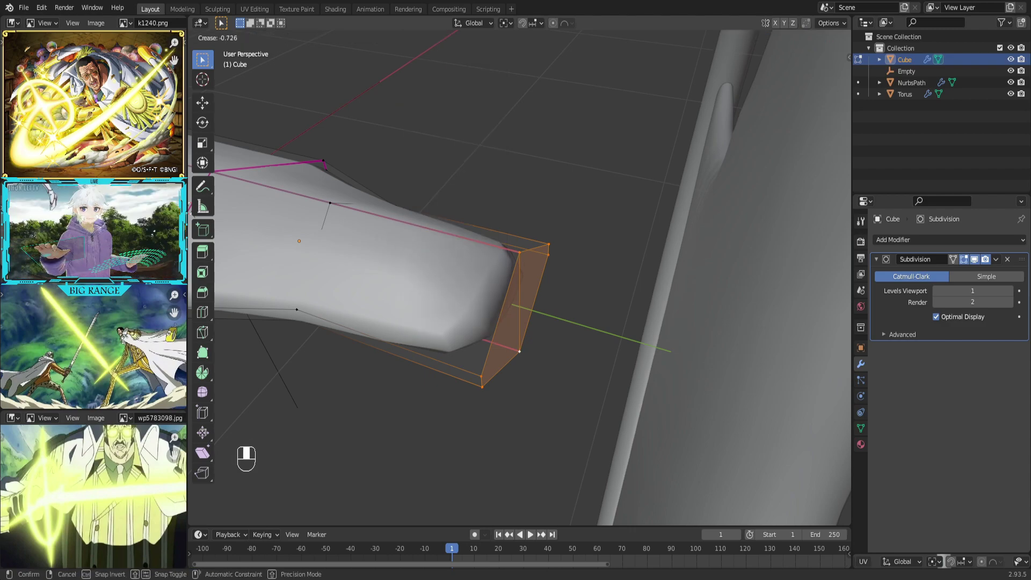
Step: Confirm the crease amount and inspect the end of the mesh
{"action": "key", "text": "Return"}
{"action": "key", "text": "Tab"}
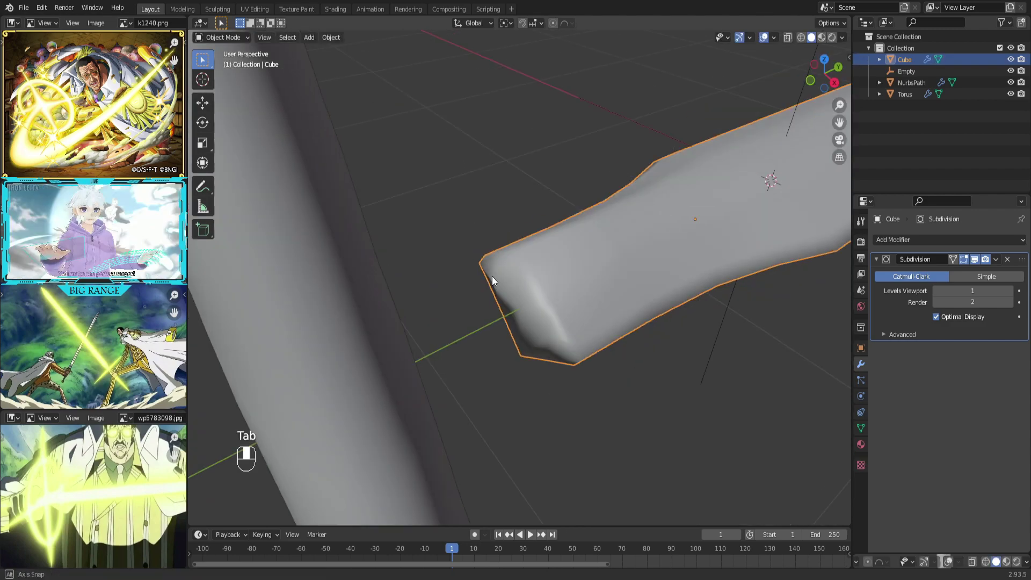
{"action": "mouse_move", "coordinate": [492, 276]}
{"action": "middle_mouse_down"}
{"action": "mouse_move", "coordinate": [589, 307]}
{"action": "mouse_move", "coordinate": [618, 268]}
{"action": "mouse_move", "coordinate": [587, 283]}
{"action": "mouse_move", "coordinate": [637, 293]}
{"action": "mouse_move", "coordinate": [532, 299]}
{"action": "mouse_move", "coordinate": [636, 320]}
{"action": "mouse_move", "coordinate": [562, 334]}
{"action": "mouse_move", "coordinate": [608, 313]}
{"action": "mouse_move", "coordinate": [449, 257]}
{"action": "mouse_move", "coordinate": [524, 288]}
{"action": "mouse_move", "coordinate": [498, 332]}
{"action": "mouse_move", "coordinate": [483, 288]}
{"action": "mouse_move", "coordinate": [617, 373]}
{"action": "middle_mouse_up"}
{"action": "scroll", "coordinate": [598, 302], "scroll_direction": "down", "scroll_amount": 3}
{"action": "key", "text": "Tab"}
Step: Scale the selected vertices along the vertical axis and check from top view
{"action": "key", "text": "z"}
{"action": "left_click", "coordinate": [495, 269]}
{"action": "key", "text": "z"}
{"action": "left_click", "coordinate": [605, 320]}
{"action": "key", "text": "s"}
{"action": "key", "text": "z"}
{"action": "left_click", "coordinate": [597, 307]}
{"action": "key", "text": "Tab"}
{"action": "key", "text": "Tab"}
{"action": "key", "text": "z"}
{"action": "key", "text": "z"}
{"action": "key", "text": "s"}
{"action": "key", "text": "z"}
{"action": "left_click", "coordinate": [594, 370]}
{"action": "key", "text": "KP_7"}
{"action": "key", "text": "Tab"}
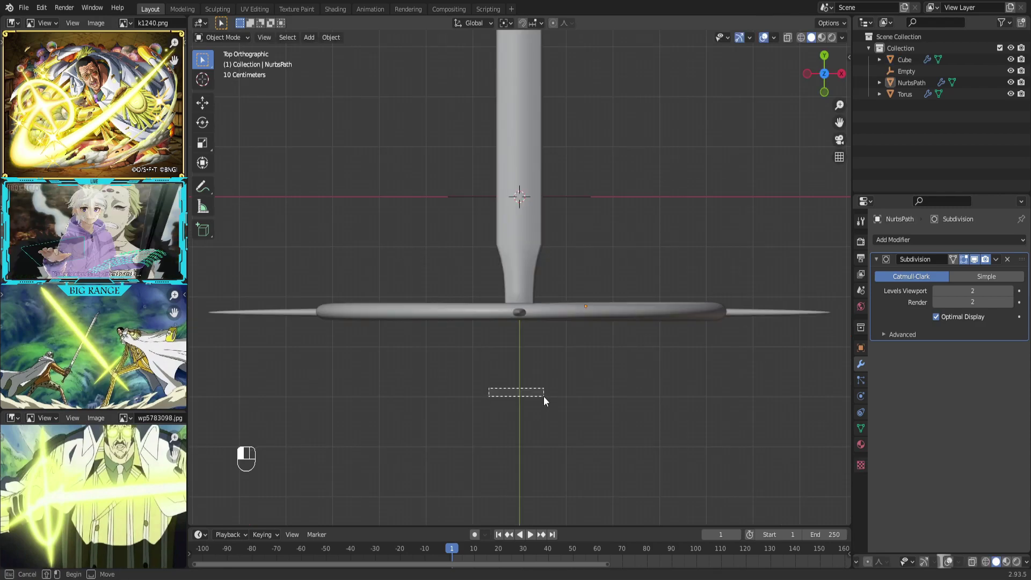
{"action": "key", "text": "Tab"}
Step: Extrude the bottom vertices below the guard into a grip
{"action": "key", "text": "z"}
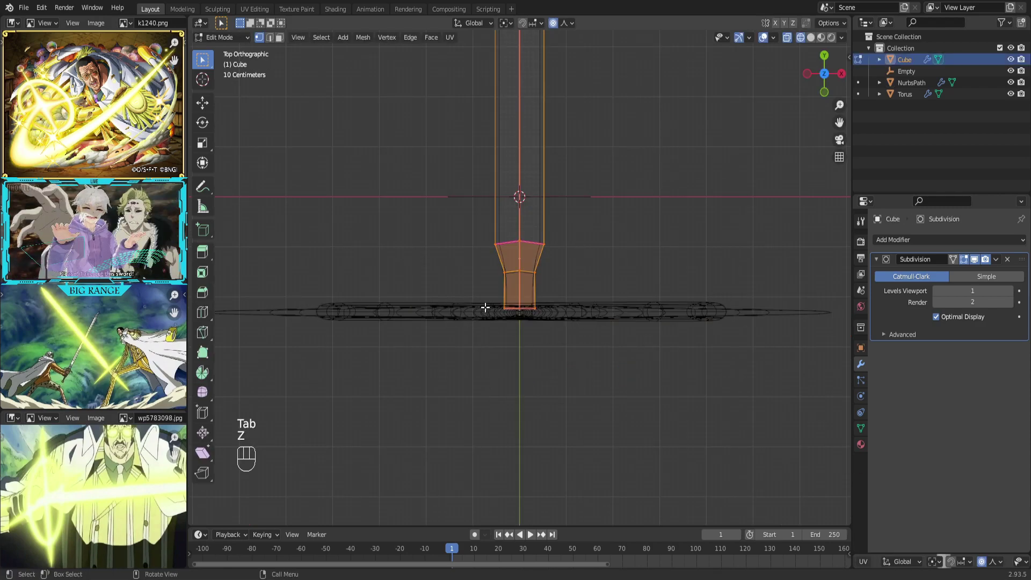
{"action": "left_click_drag", "start_coordinate": [486, 300], "coordinate": [599, 350]}
{"action": "key", "text": "z"}
{"action": "scroll", "coordinate": [516, 394], "scroll_direction": "down", "scroll_amount": 2}
{"action": "key", "text": "e"}
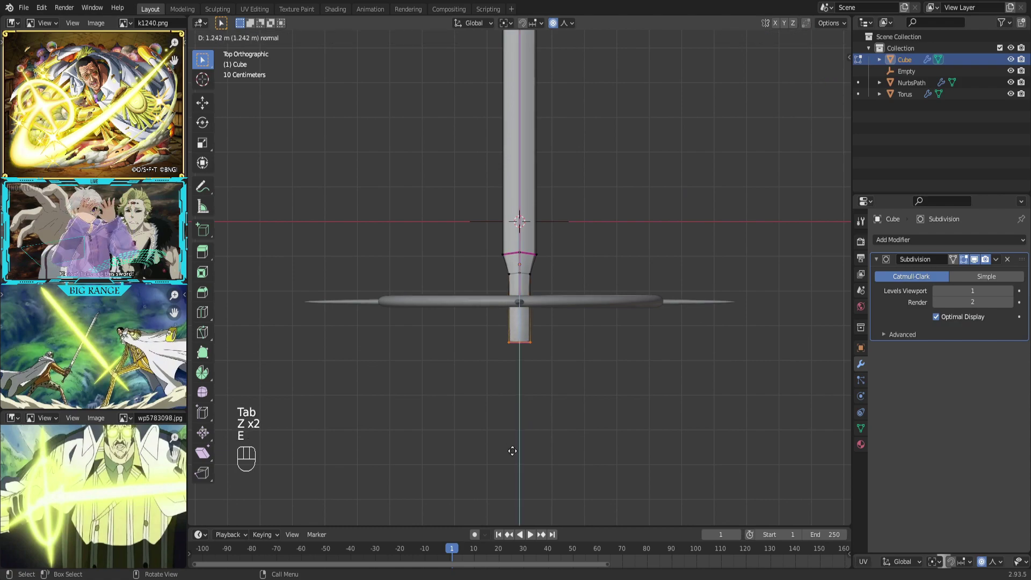
{"action": "key", "text": "ctrl+z"}
{"action": "key", "text": "e"}
{"action": "scroll", "coordinate": [538, 427], "scroll_direction": "down", "scroll_amount": 1}
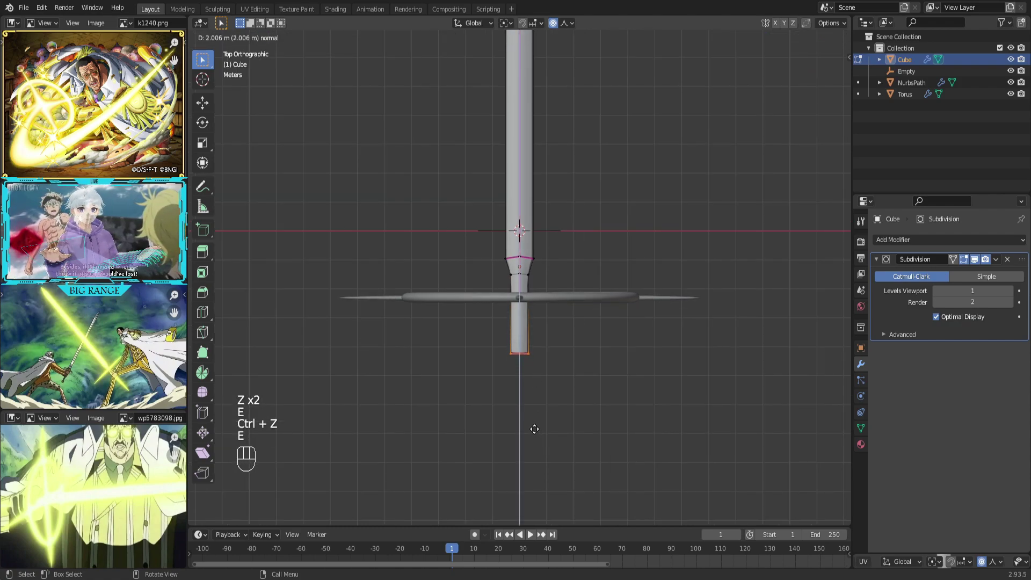
{"action": "left_click", "coordinate": [537, 457]}
Step: Shrink the grip's bottom end into a point
{"action": "key", "text": "e"}
{"action": "key", "text": "ctrl+z"}
{"action": "key", "text": "s"}
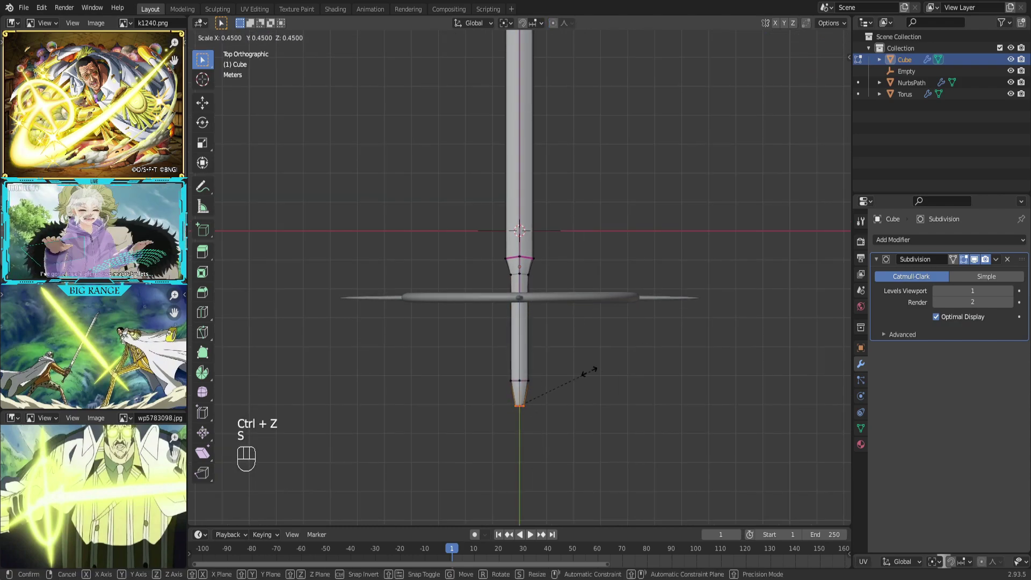
{"action": "scroll", "coordinate": [568, 385], "scroll_direction": "up", "scroll_amount": 2}
{"action": "key", "text": "z"}
{"action": "key", "text": "z"}
{"action": "key", "text": "g"}
{"action": "key", "text": "y"}
{"action": "key", "text": "ctrl+z"}
{"action": "key", "text": "z"}
{"action": "key", "text": "z"}
{"action": "key", "text": "s"}
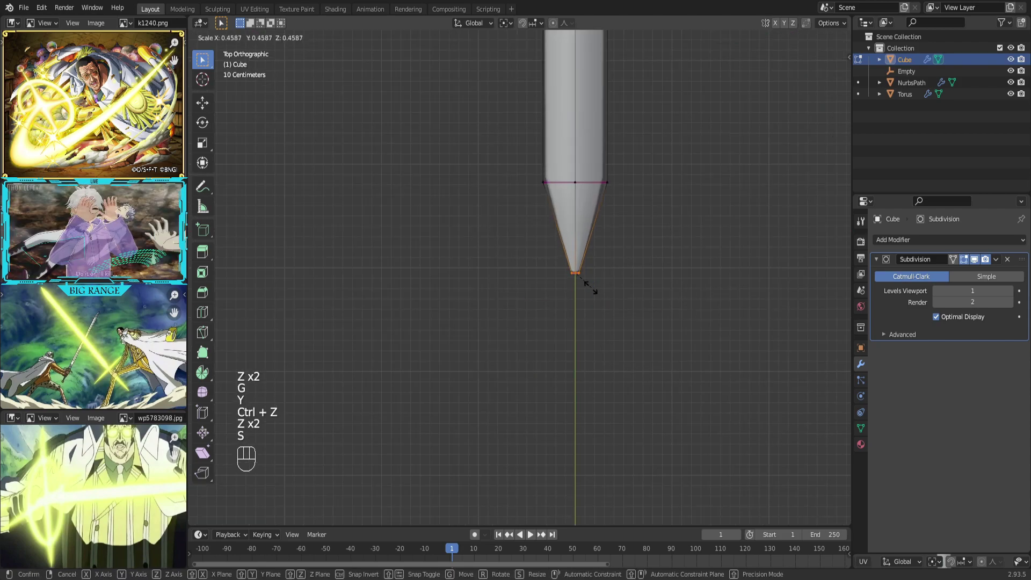
{"action": "left_click", "coordinate": [579, 274]}
{"action": "scroll", "coordinate": [578, 274], "scroll_direction": "down", "scroll_amount": 2}
Step: Scale the blade tip down further and return to Object Mode
{"action": "key", "text": "s"}
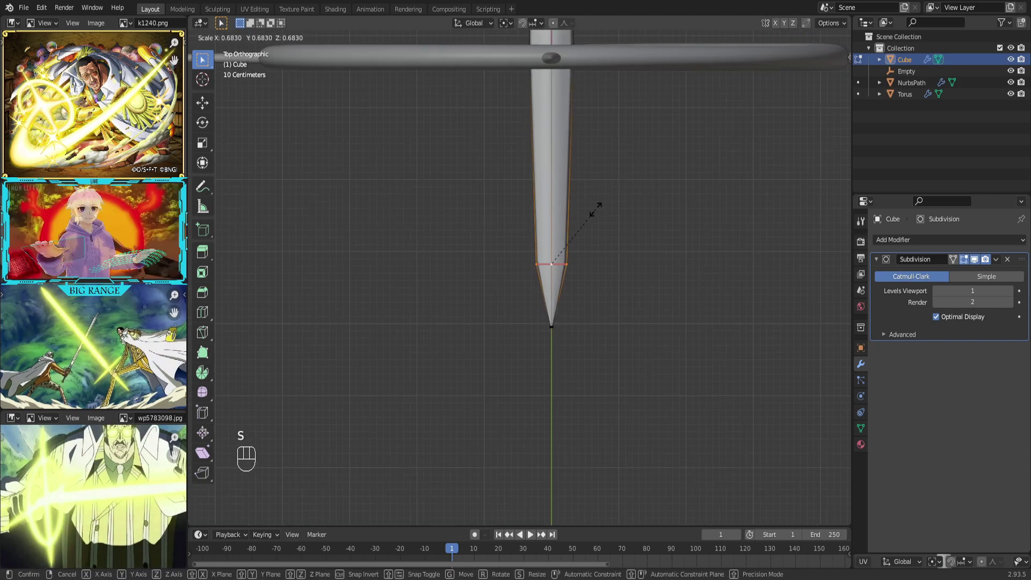
{"action": "left_click", "coordinate": [597, 211]}
{"action": "key", "text": "Tab"}
{"action": "mouse_move", "coordinate": [596, 211]}
{"action": "middle_mouse_down"}
{"action": "mouse_move", "coordinate": [652, 268]}
{"action": "mouse_move", "coordinate": [524, 207]}
{"action": "middle_mouse_up"}
Step: Give the blade a new yellow Emission material with raised strength
{"action": "left_click", "coordinate": [524, 206]}
{"action": "left_click", "coordinate": [861, 445]}
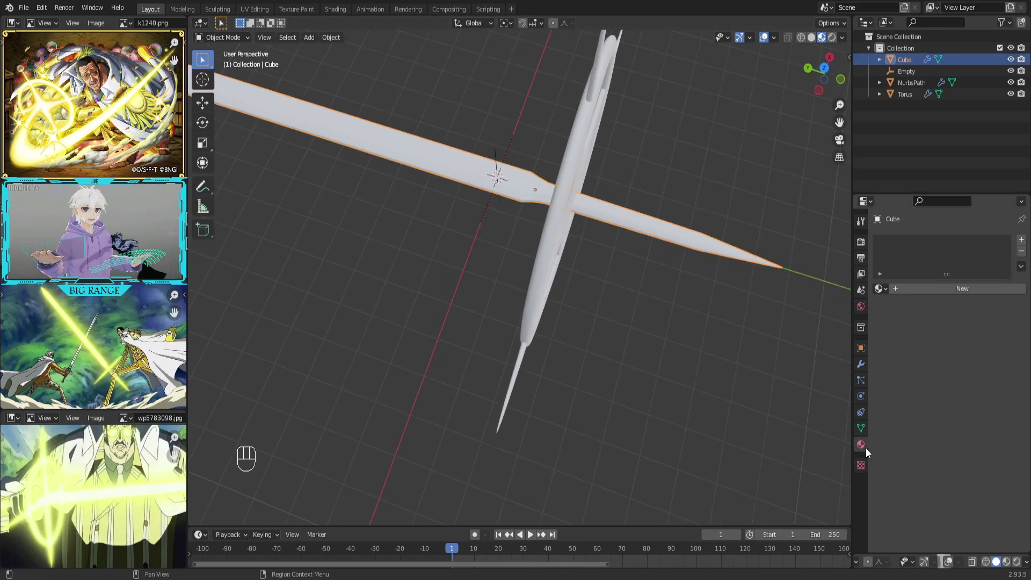
{"action": "left_click", "coordinate": [931, 288]}
{"action": "left_click", "coordinate": [951, 357]}
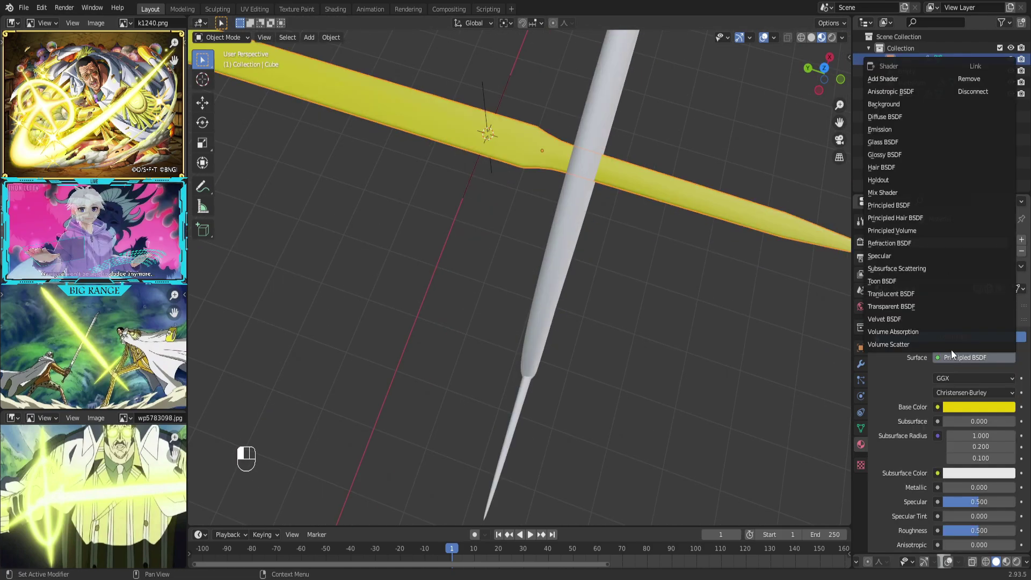
{"action": "left_click", "coordinate": [952, 356]}
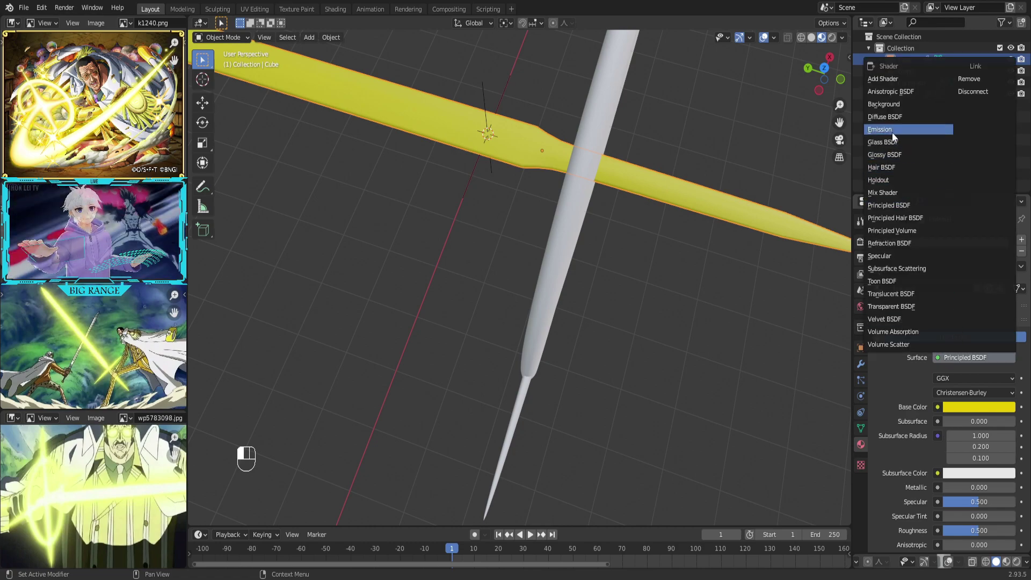
{"action": "left_click", "coordinate": [892, 132]}
{"action": "middle_click_drag", "start_coordinate": [744, 263], "coordinate": [745, 351]}
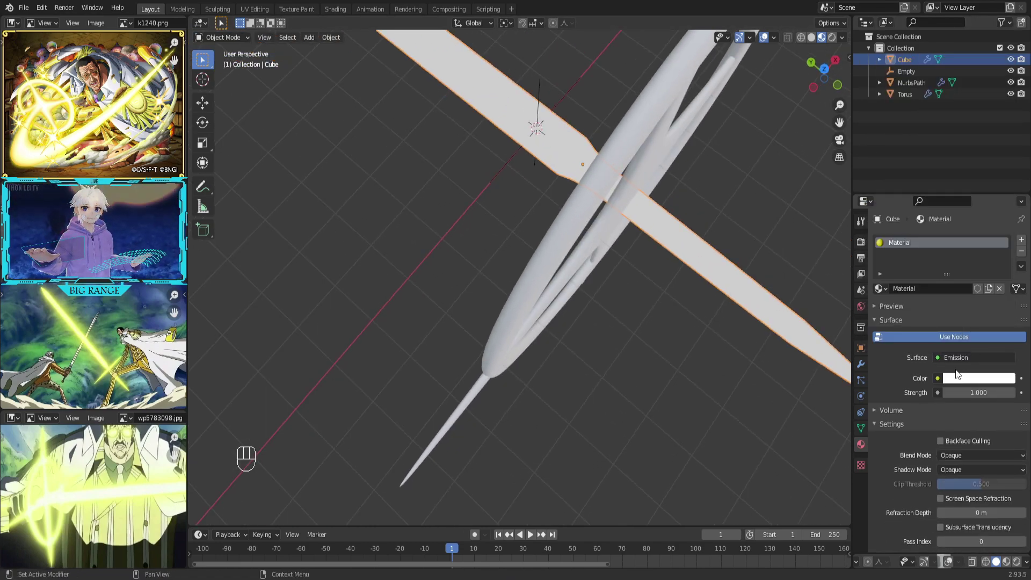
{"action": "left_click", "coordinate": [958, 378]}
{"action": "left_click", "coordinate": [992, 209]}
{"action": "left_click_drag", "start_coordinate": [979, 392], "coordinate": [1028, 393]}
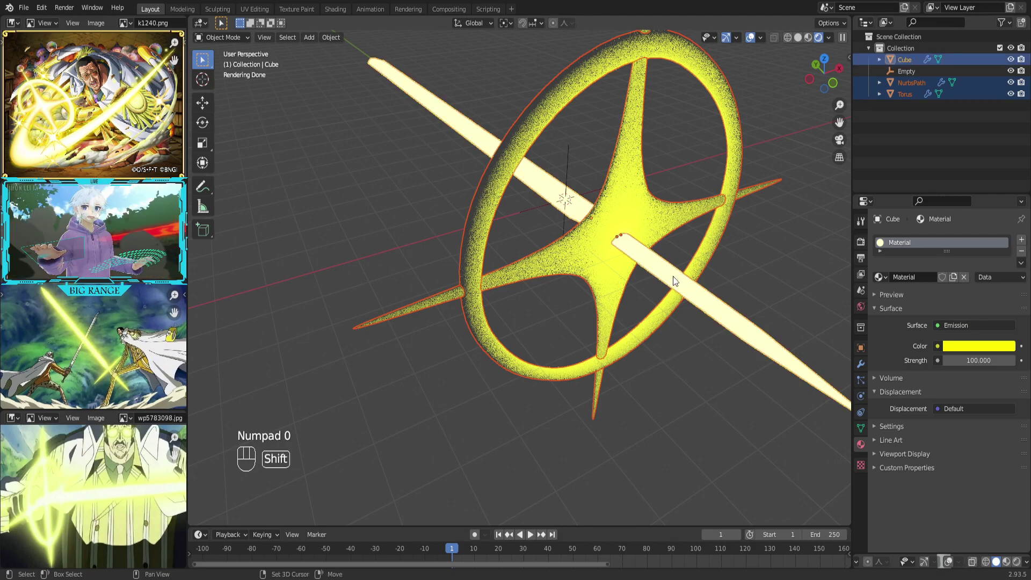
Step: Link the blade's material to the star guard and ring with Ctrl+L
{"action": "key", "text": "ctrl+l"}
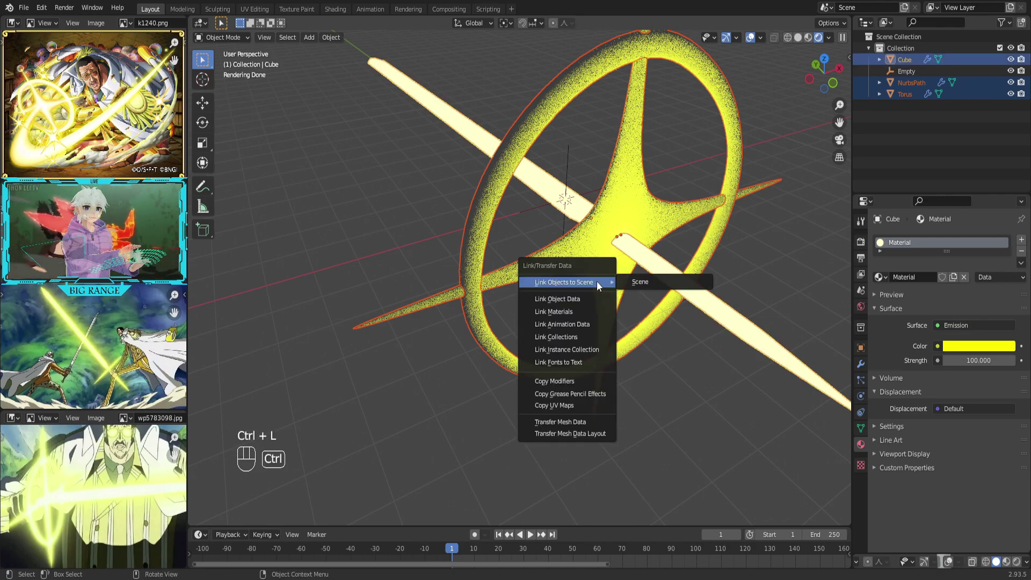
{"action": "left_click", "coordinate": [598, 311]}
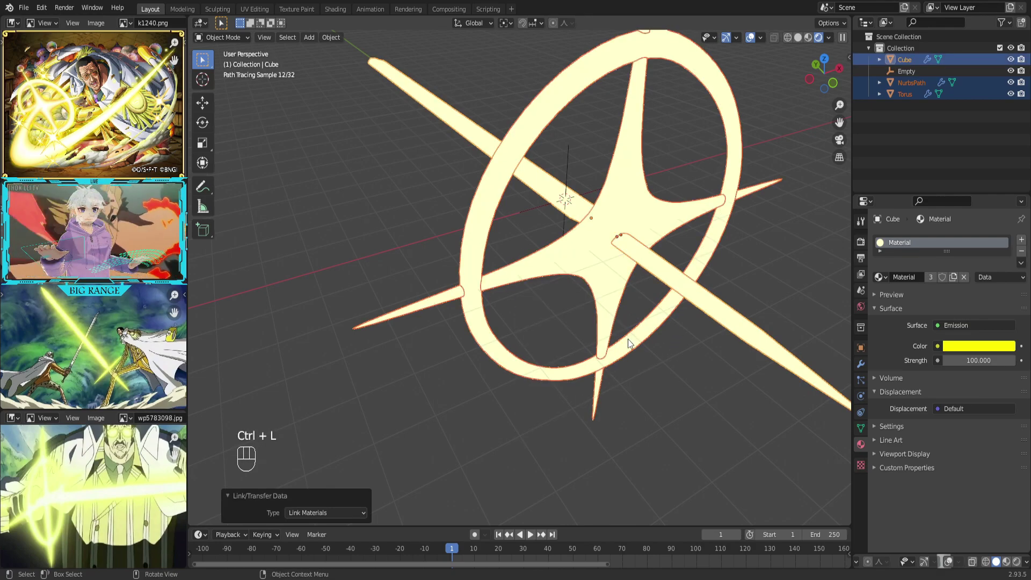
{"action": "left_click_drag", "start_coordinate": [671, 369], "coordinate": [701, 402]}
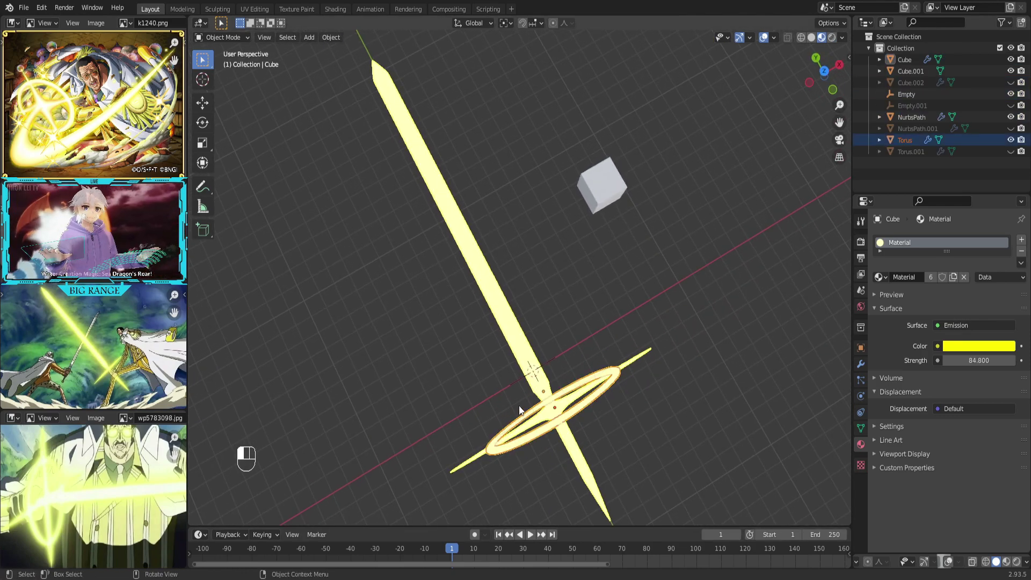
{"action": "mouse_move", "coordinate": [534, 498]}
{"action": "middle_mouse_down"}
{"action": "mouse_move", "coordinate": [513, 373]}
{"action": "mouse_move", "coordinate": [833, 62]}
{"action": "middle_mouse_up"}
{"action": "left_click", "coordinate": [513, 372]}
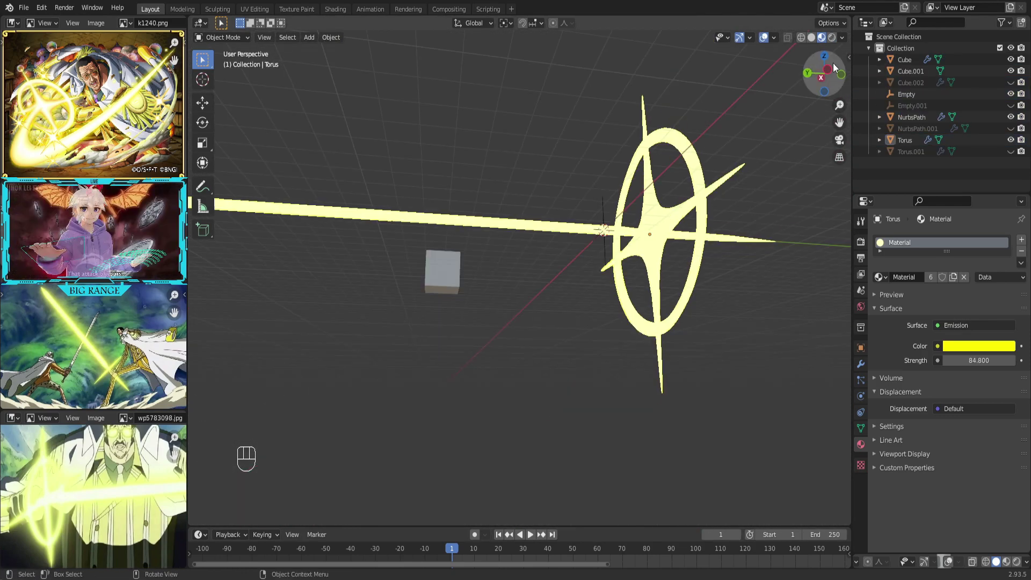
Step: Switch to rendered preview and set the emission strength to 3
{"action": "left_click", "coordinate": [832, 38]}
{"action": "middle_click_drag", "start_coordinate": [755, 169], "coordinate": [784, 149]}
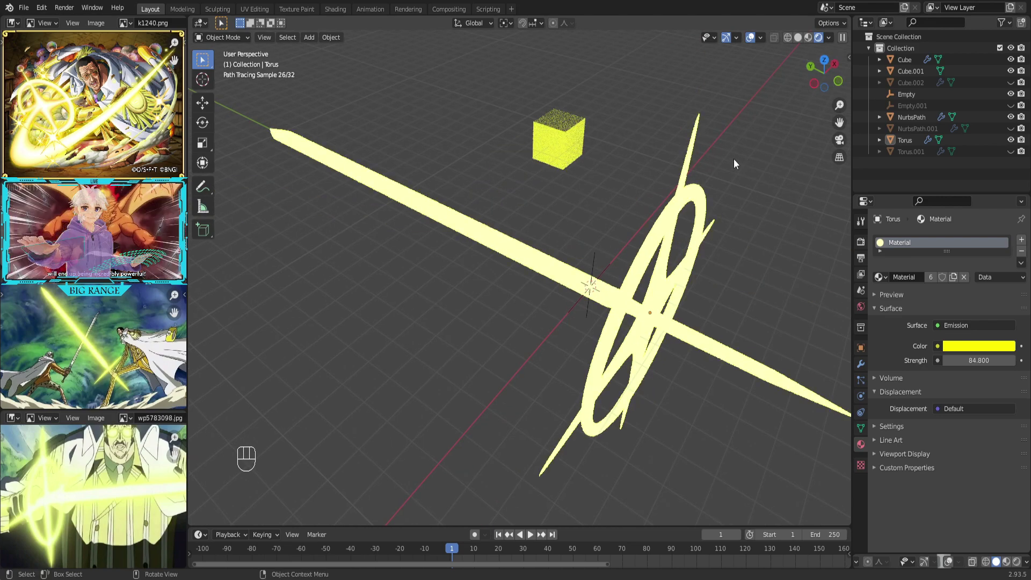
{"action": "left_click", "coordinate": [981, 363]}
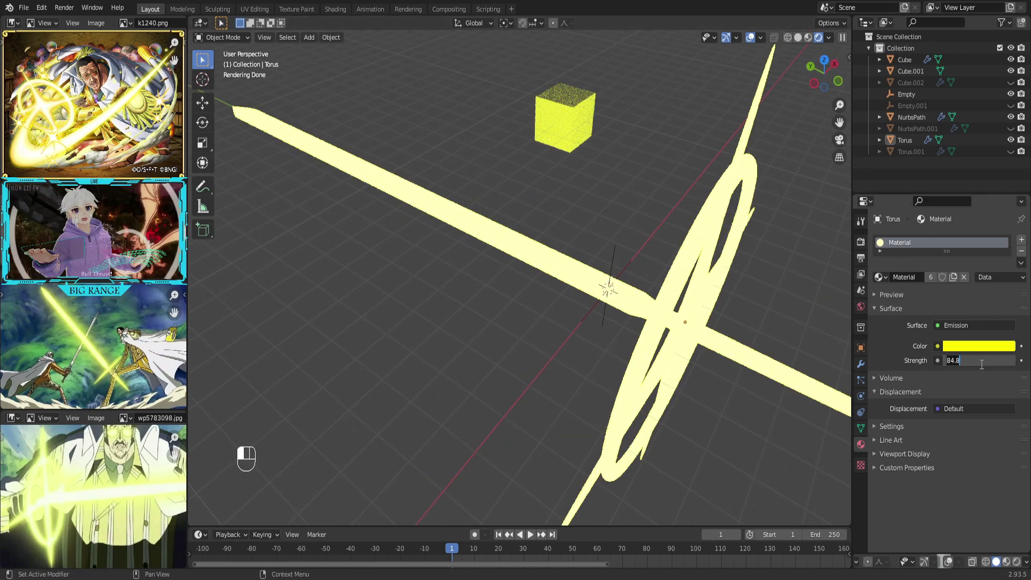
{"action": "type", "text": "3"}
{"action": "key", "text": "Return"}
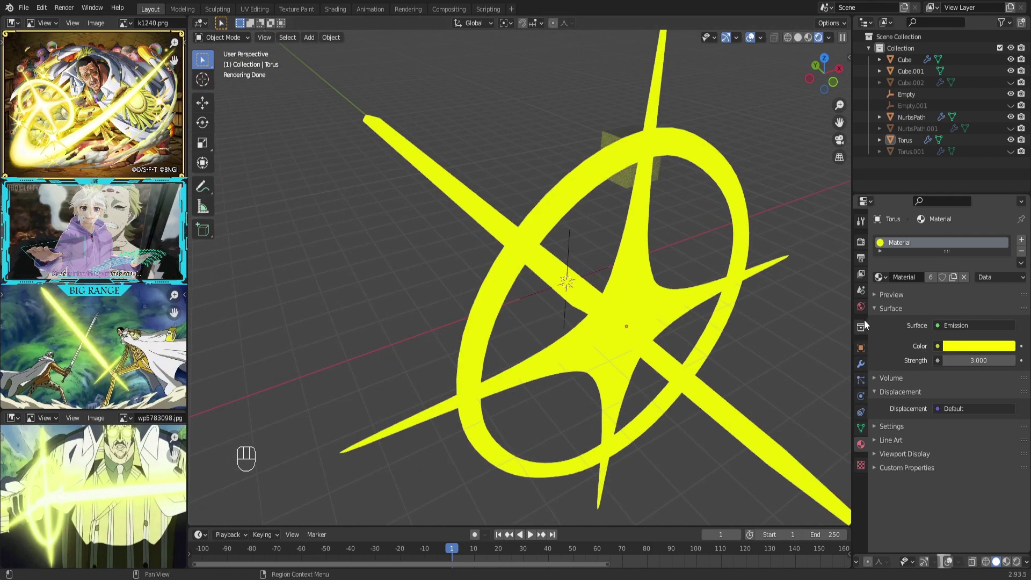
Step: Set the world background colour to black
{"action": "left_click", "coordinate": [860, 306]}
{"action": "left_click", "coordinate": [977, 311]}
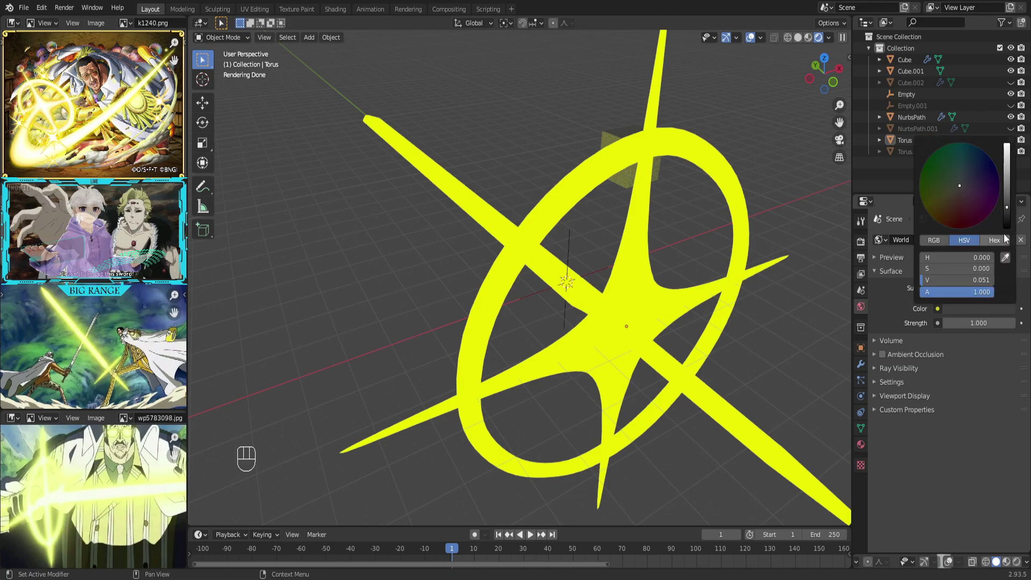
{"action": "left_click_drag", "start_coordinate": [1007, 211], "coordinate": [1007, 227]}
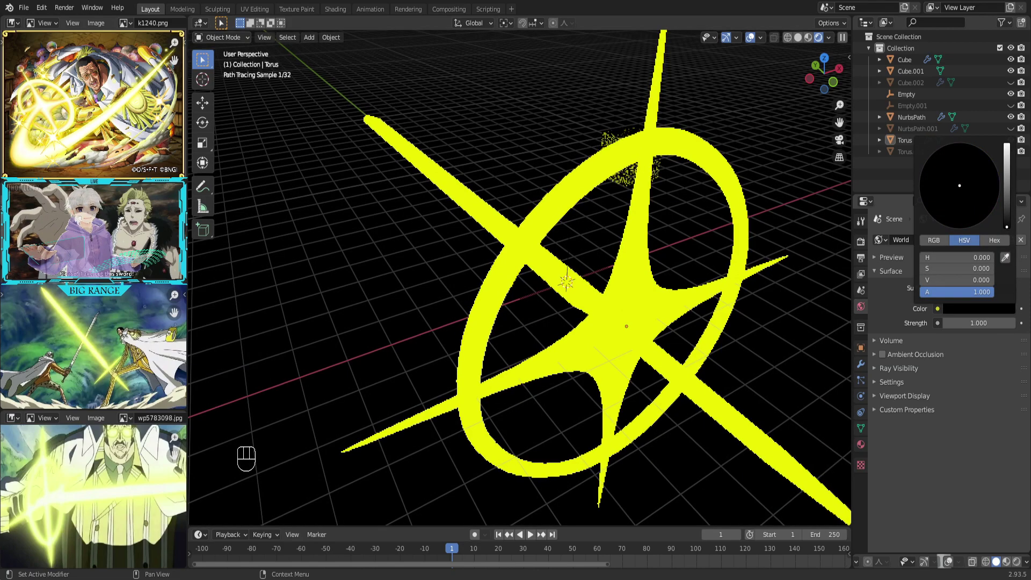
{"action": "mouse_move", "coordinate": [798, 338]}
{"action": "middle_mouse_down"}
{"action": "mouse_move", "coordinate": [762, 373]}
{"action": "mouse_move", "coordinate": [783, 387]}
{"action": "middle_mouse_up"}
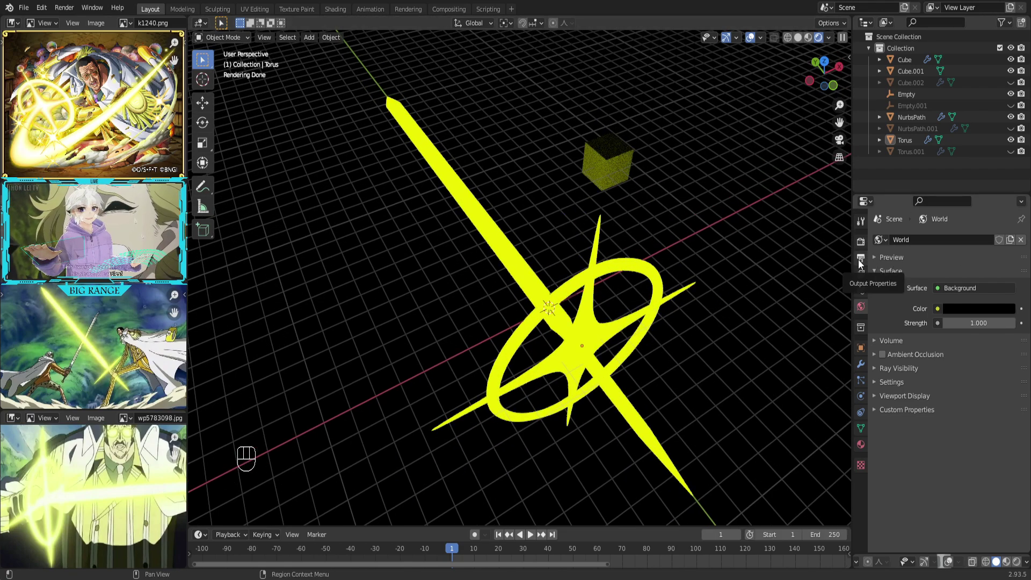
Step: Enable Bloom in the render settings and expand its options
{"action": "left_click", "coordinate": [862, 243]}
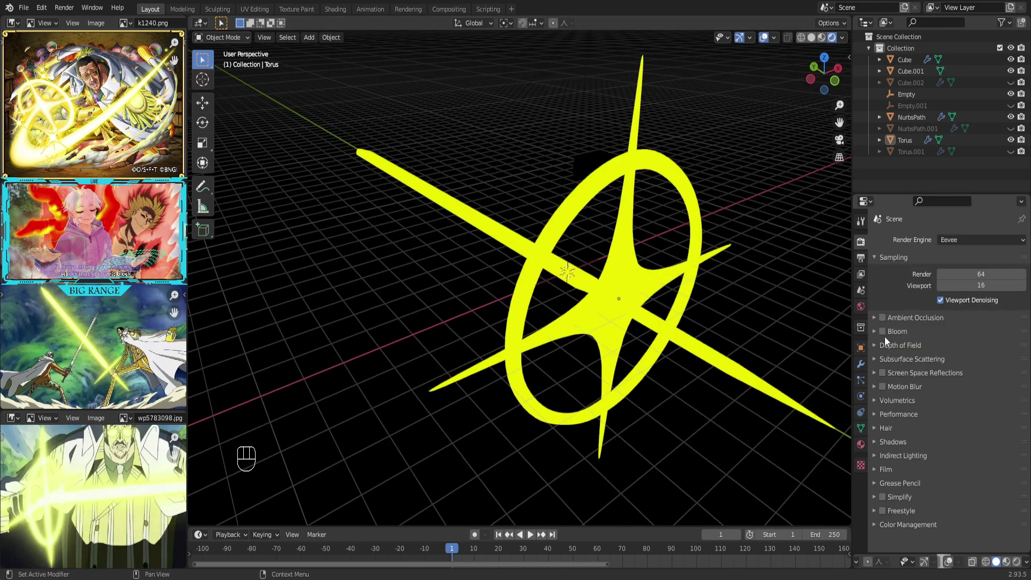
{"action": "left_click", "coordinate": [883, 331]}
{"action": "mouse_move", "coordinate": [771, 345]}
{"action": "middle_mouse_down"}
{"action": "mouse_move", "coordinate": [608, 370]}
{"action": "mouse_move", "coordinate": [725, 369]}
{"action": "middle_mouse_up"}
{"action": "left_click", "coordinate": [897, 331]}
{"action": "mouse_move", "coordinate": [573, 403]}
{"action": "middle_mouse_down"}
{"action": "mouse_move", "coordinate": [602, 371]}
{"action": "mouse_move", "coordinate": [636, 372]}
{"action": "middle_mouse_up"}
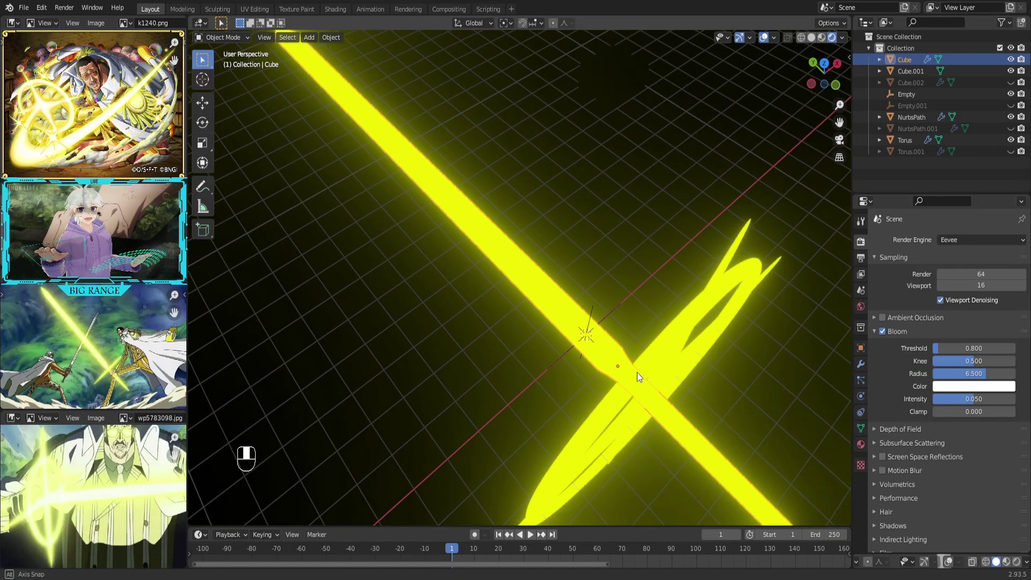
Step: Change the sword's emission colour to near-white
{"action": "left_click", "coordinate": [861, 444]}
{"action": "left_click", "coordinate": [974, 379]}
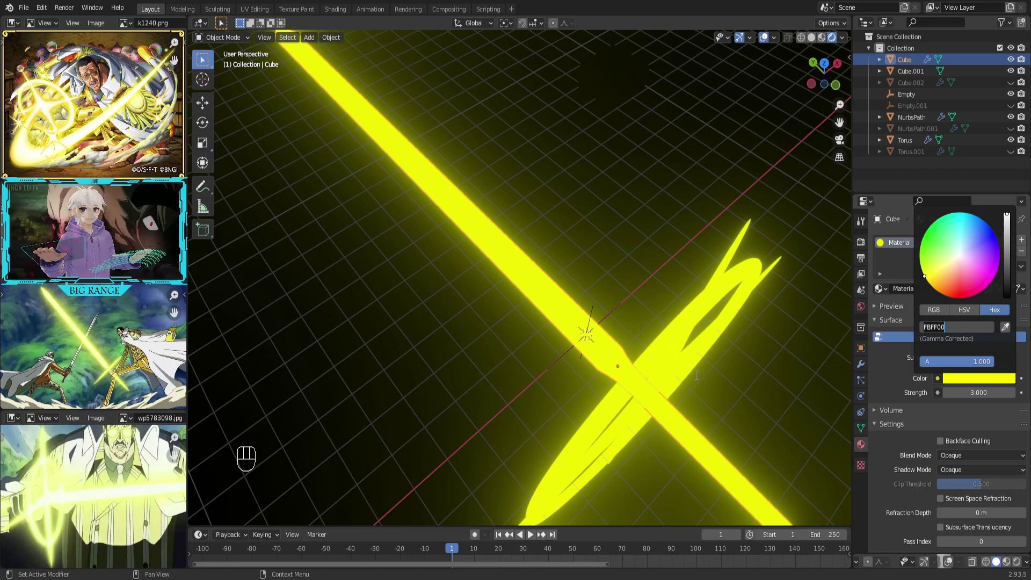
{"action": "left_click", "coordinate": [749, 274]}
{"action": "left_click", "coordinate": [966, 379]}
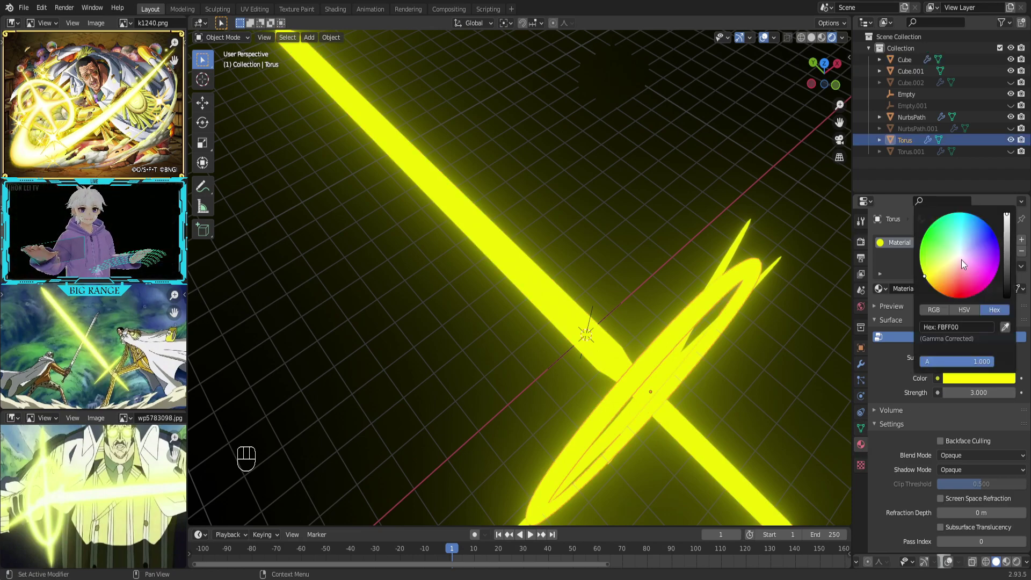
{"action": "left_click_drag", "start_coordinate": [962, 264], "coordinate": [958, 259]}
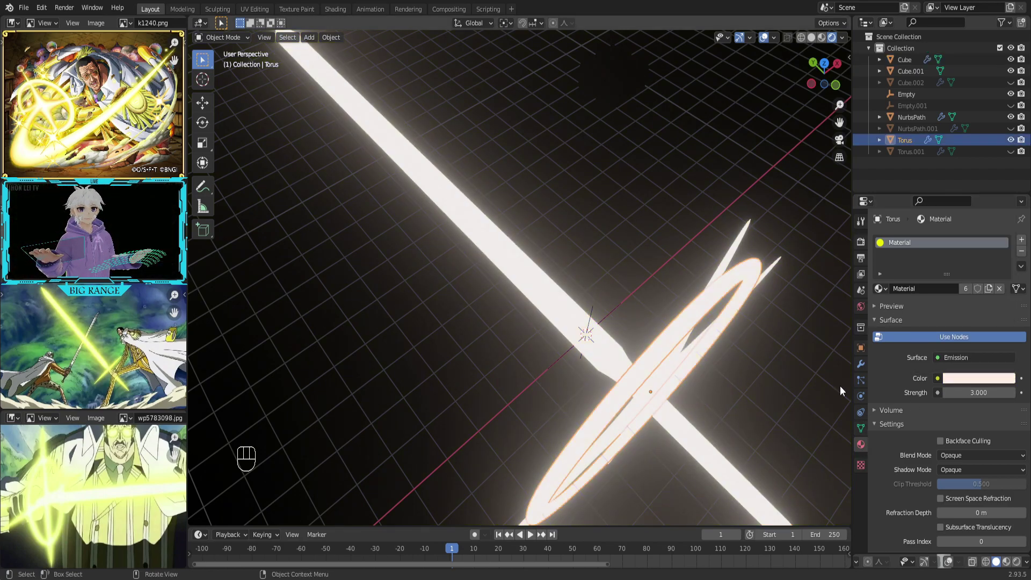
Step: Set the bloom colour to yellow FBFF00
{"action": "left_click", "coordinate": [861, 222]}
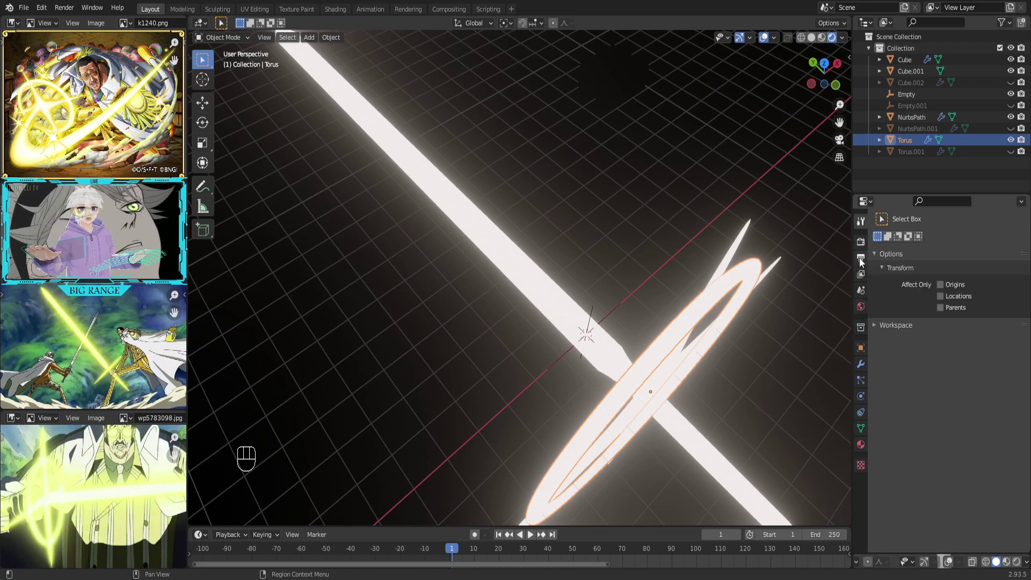
{"action": "left_click", "coordinate": [860, 240]}
{"action": "left_click", "coordinate": [960, 387]}
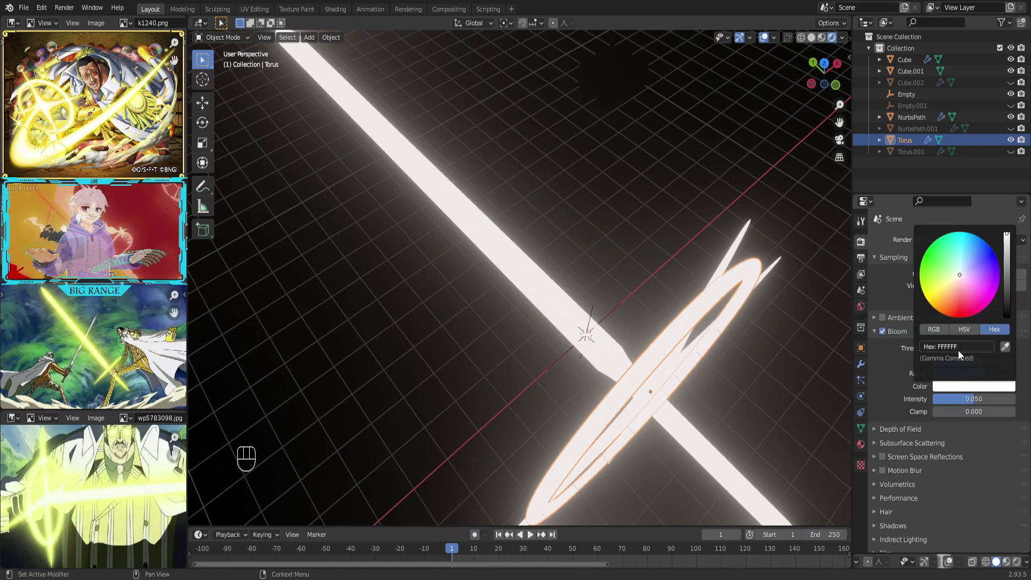
{"action": "key", "text": "Return"}
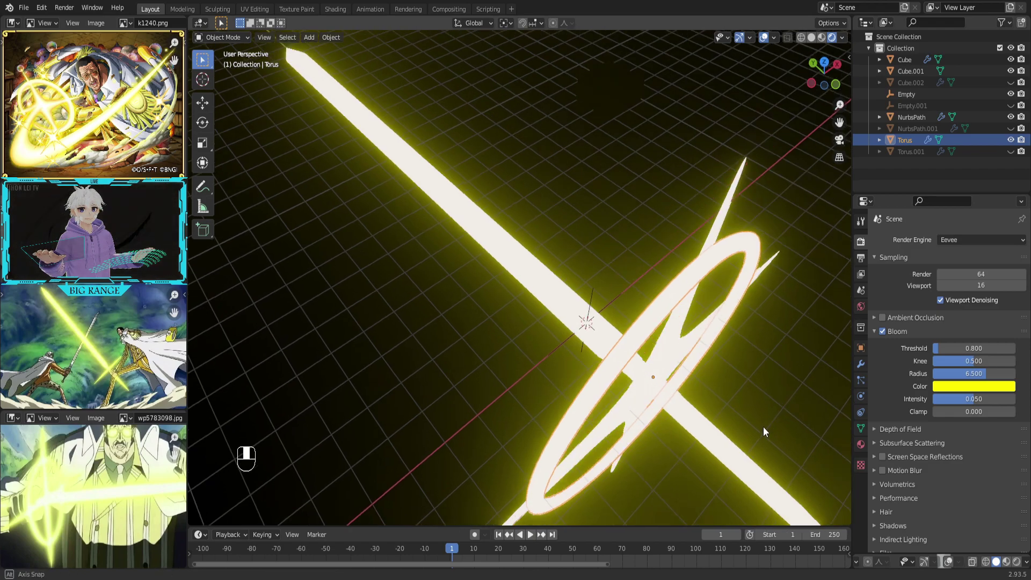
Step: Nudge bloom intensity up and orbit to view the sword above the dungeon pedestal
{"action": "mouse_move", "coordinate": [967, 402]}
{"action": "left_mouse_down"}
{"action": "mouse_move", "coordinate": [983, 404]}
{"action": "mouse_move", "coordinate": [971, 399]}
{"action": "left_mouse_up"}
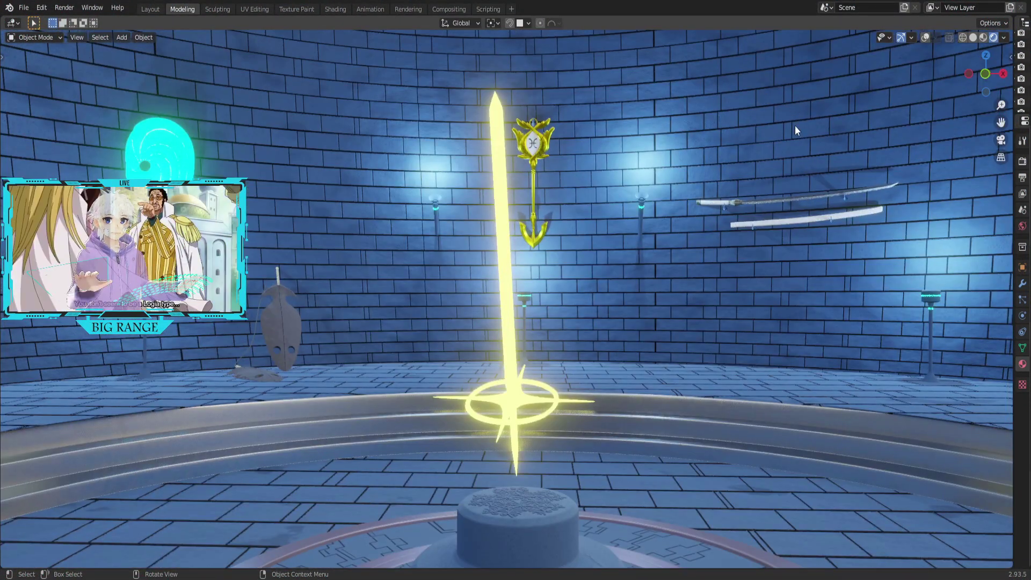
{"action": "mouse_move", "coordinate": [795, 125]}
{"action": "middle_mouse_down"}
{"action": "mouse_move", "coordinate": [848, 406]}
{"action": "mouse_move", "coordinate": [751, 416]}
{"action": "mouse_move", "coordinate": [386, 406]}
{"action": "mouse_move", "coordinate": [401, 406]}
{"action": "middle_mouse_up"}
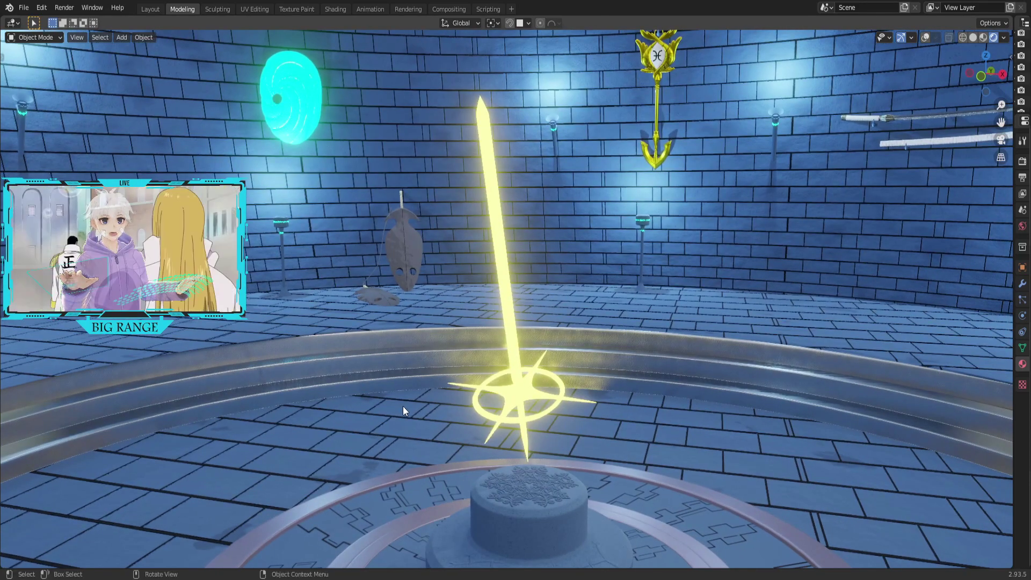
{"action": "mouse_move", "coordinate": [639, 456]}
{"action": "middle_mouse_down"}
{"action": "mouse_move", "coordinate": [473, 455]}
{"action": "mouse_move", "coordinate": [602, 465]}
{"action": "mouse_move", "coordinate": [660, 452]}
{"action": "mouse_move", "coordinate": [734, 483]}
{"action": "mouse_move", "coordinate": [14, 477]}
{"action": "mouse_move", "coordinate": [992, 476]}
{"action": "mouse_move", "coordinate": [887, 471]}
{"action": "middle_mouse_up"}
{"action": "key", "text": "Tab"}
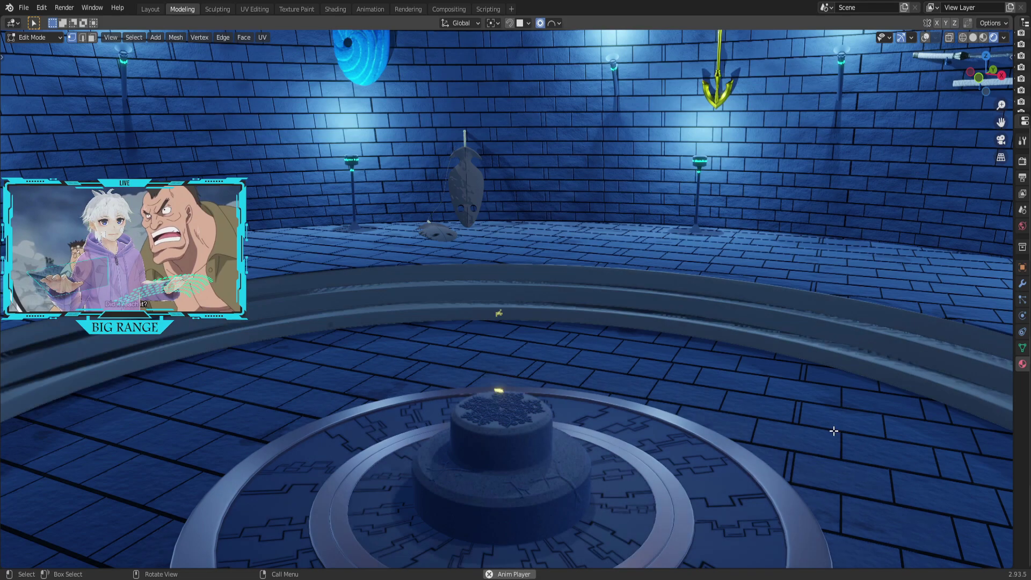
{"action": "mouse_move", "coordinate": [820, 421]}
{"action": "middle_mouse_down"}
{"action": "mouse_move", "coordinate": [770, 460]}
{"action": "mouse_move", "coordinate": [768, 426]}
{"action": "middle_mouse_up"}
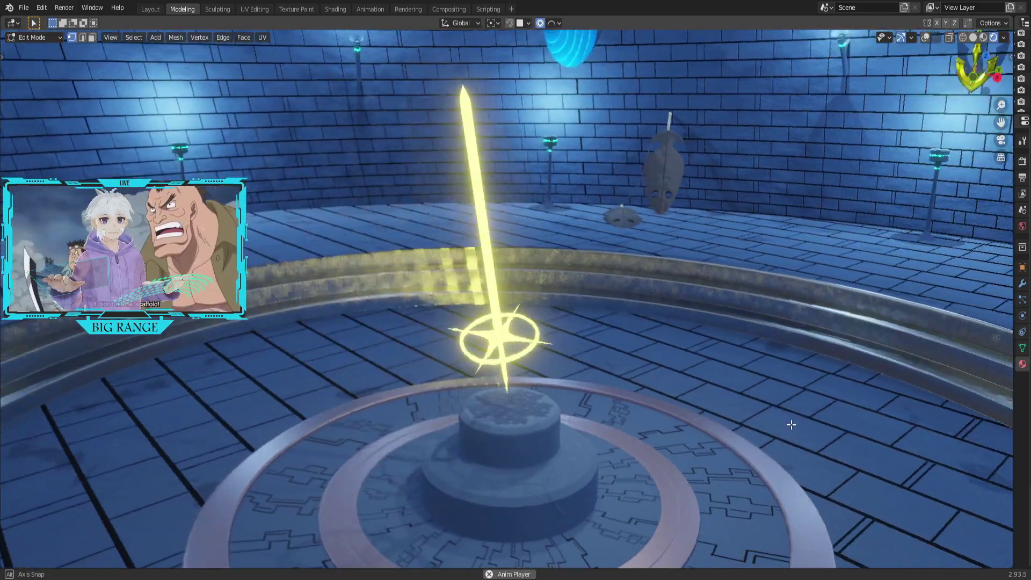